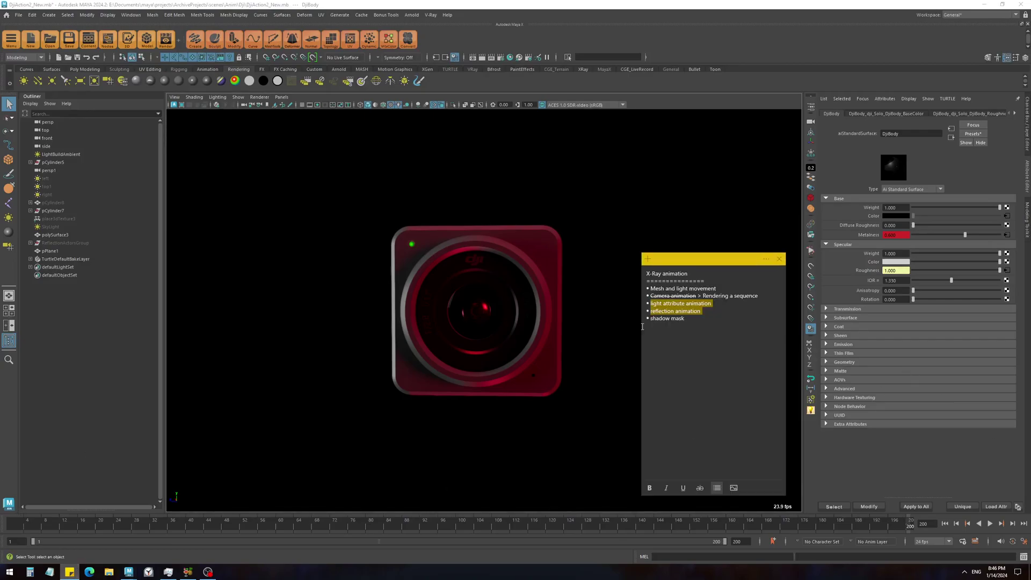
# Switch from the notes to the finished camera scene and play its lighting animation from the first frame.
pyautogui.click(713, 311)
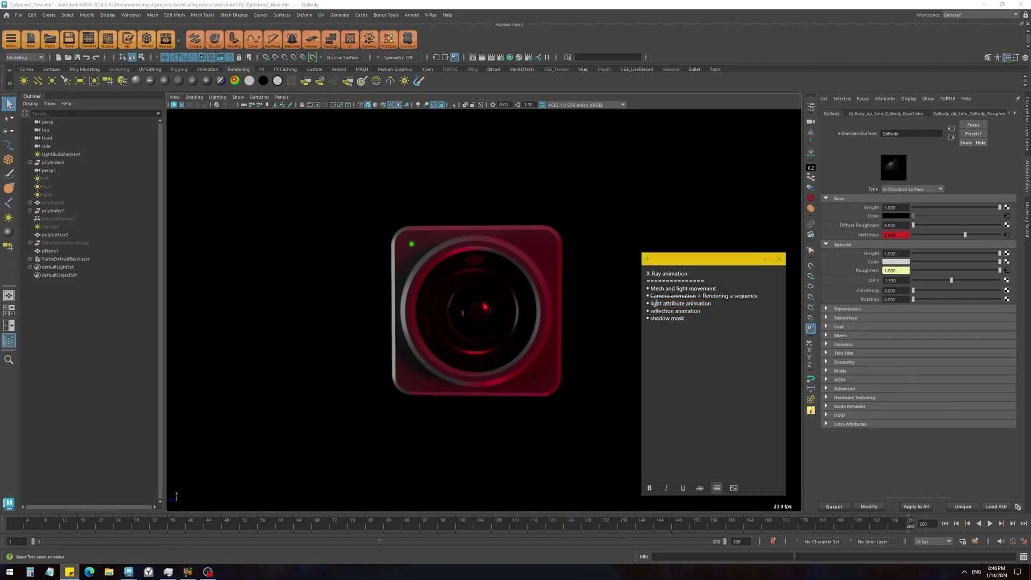
pyautogui.click(627, 505)
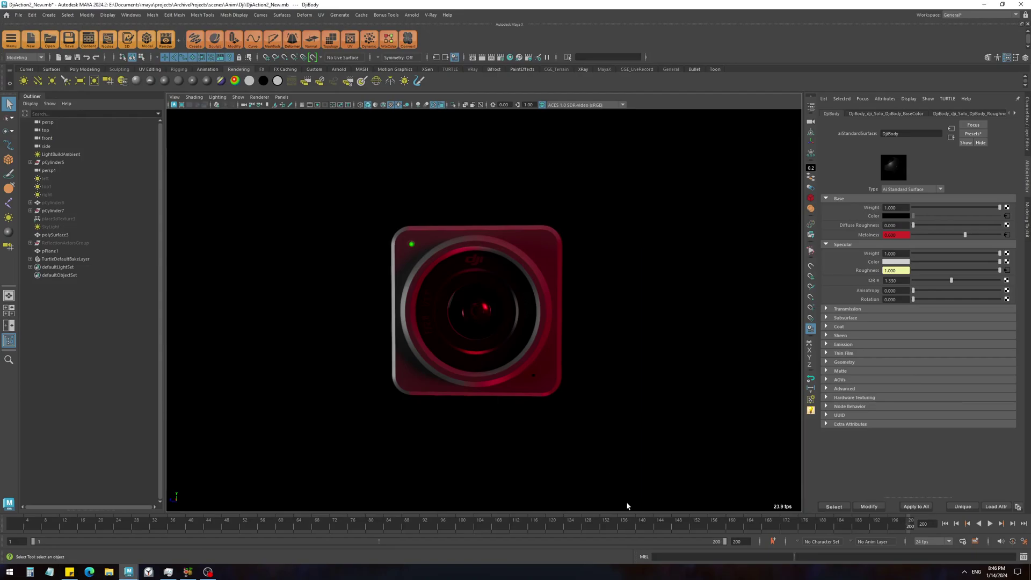
pyautogui.click(11, 527)
pyautogui.click(990, 524)
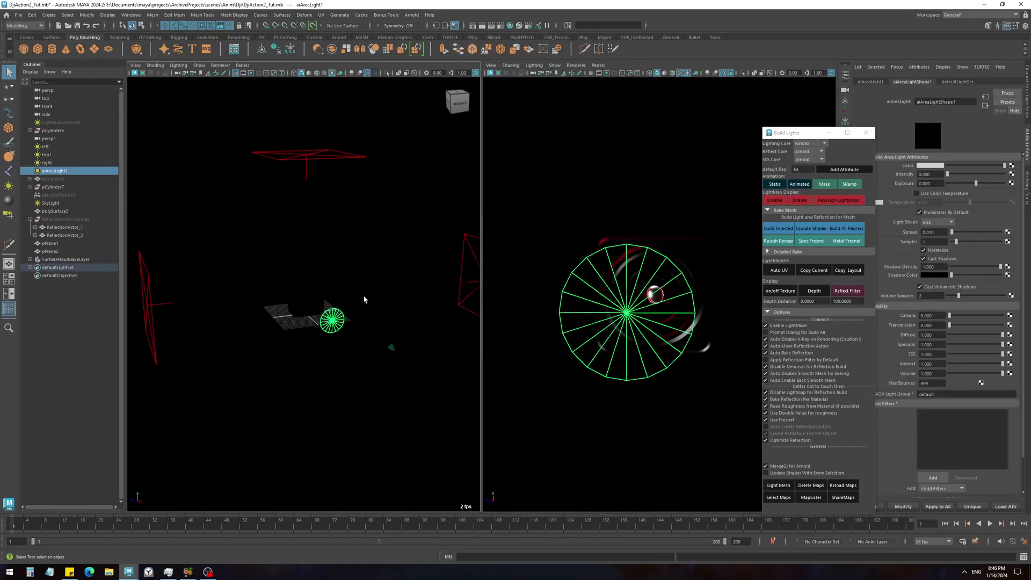
# Inspect the camera mesh and the area lights around it in the DjiAction2_Tut scene.
pyautogui.click(305, 309)
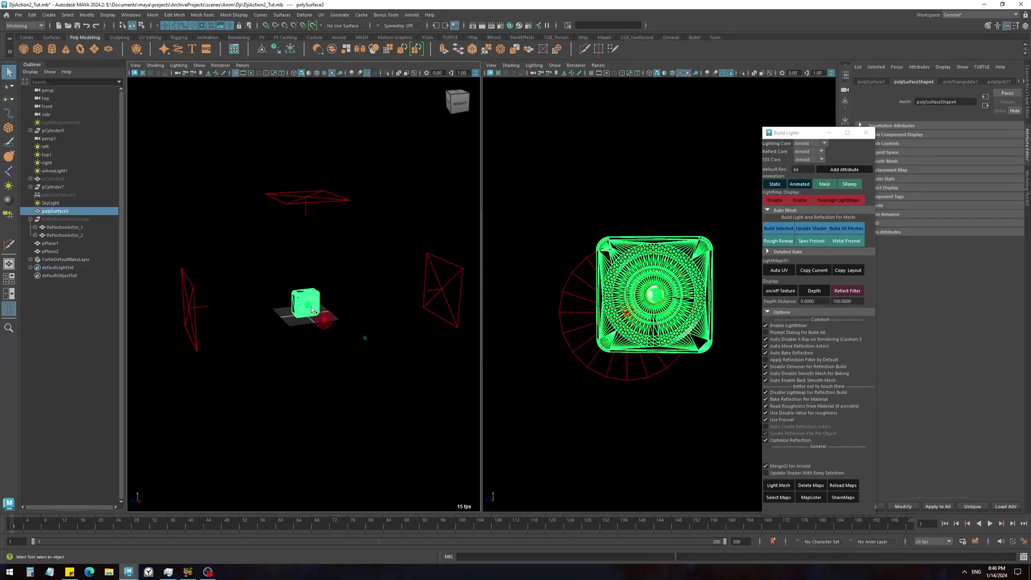
pyautogui.click(378, 299)
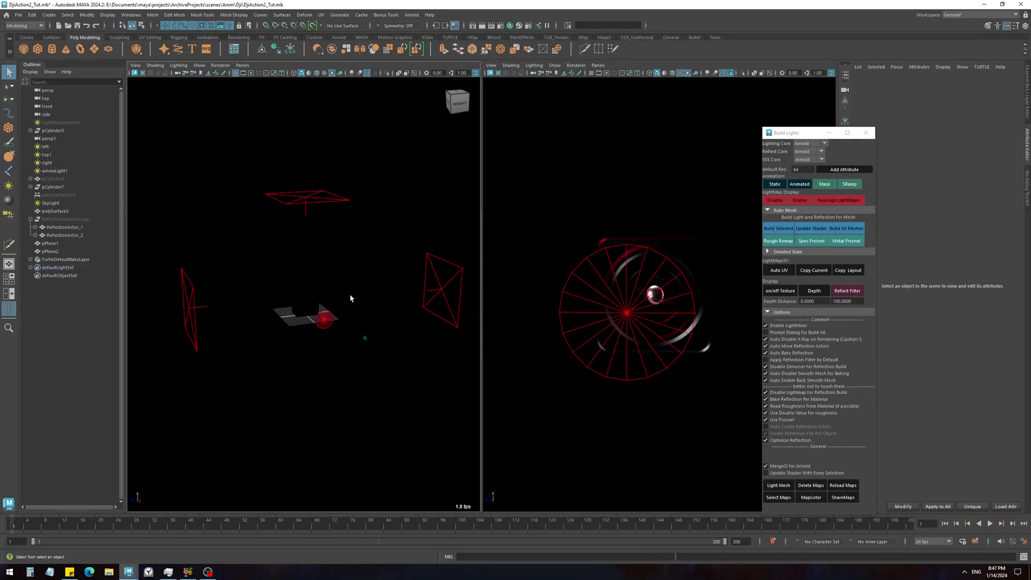
pyautogui.click(299, 299)
pyautogui.moveTo(367, 343); pyautogui.dragTo(442, 284)
pyautogui.moveTo(292, 168); pyautogui.dragTo(173, 361)
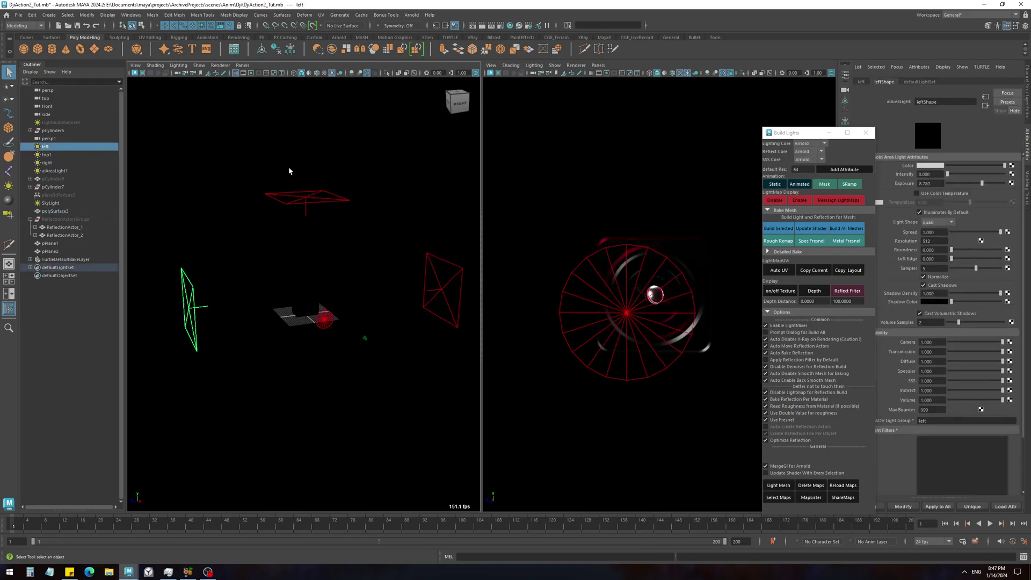
pyautogui.click(335, 321)
pyautogui.scroll(3, 313, 317)
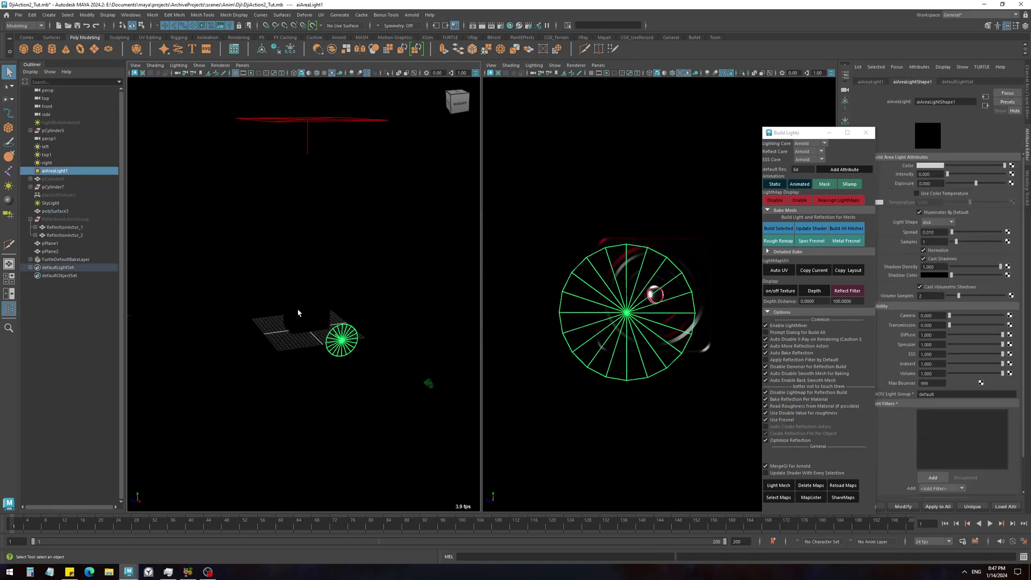
pyautogui.scroll(3, 329, 345)
pyautogui.click(328, 346)
pyautogui.click(313, 356)
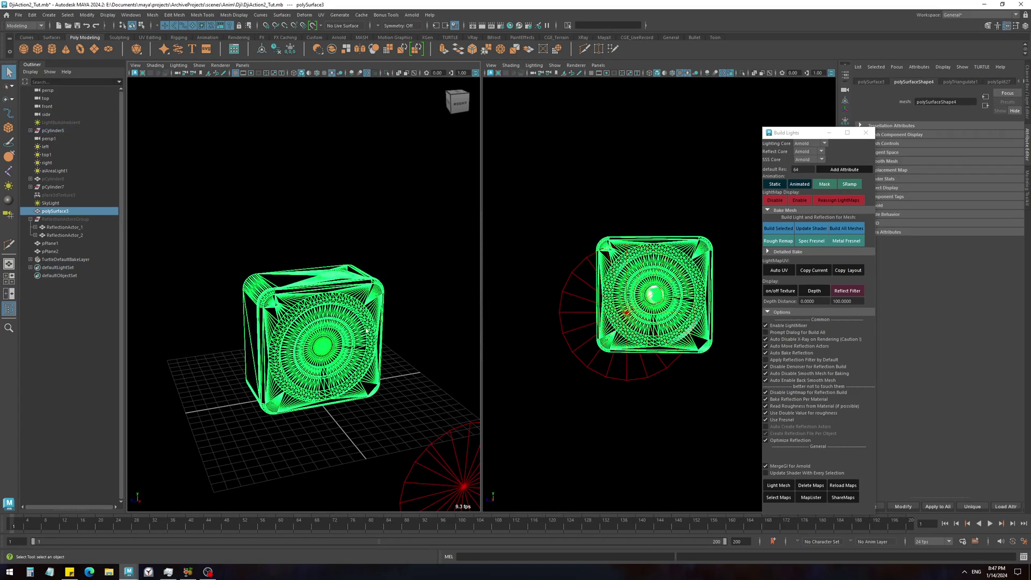
pyautogui.click(422, 273)
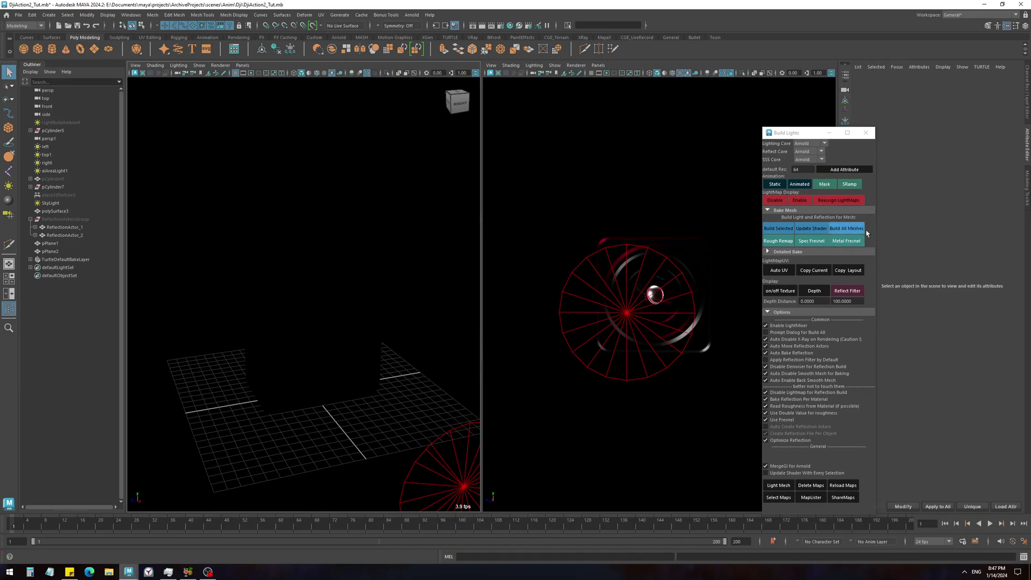
pyautogui.keyDown('alt'); pyautogui.moveTo(314, 316); pyautogui.dragTo(310, 248, button='right'); pyautogui.keyUp('alt')
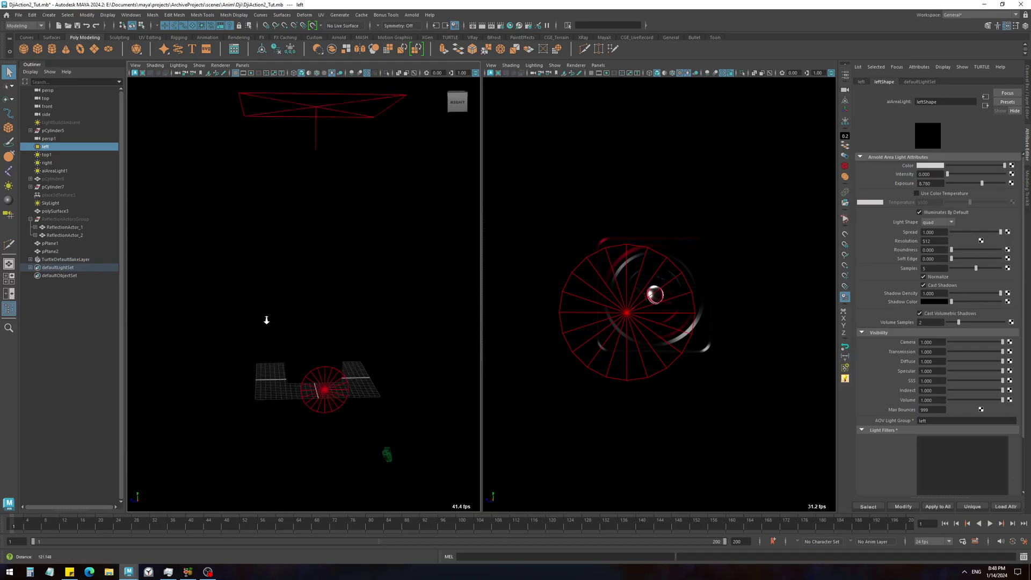
# Switch to the DjiAction2_New scene and scrub through its finished light animation as a reference.
pyautogui.click(128, 571)
pyautogui.click(178, 536)
pyautogui.moveTo(17, 523); pyautogui.dragTo(306, 534)
pyautogui.moveTo(433, 539); pyautogui.dragTo(303, 528)
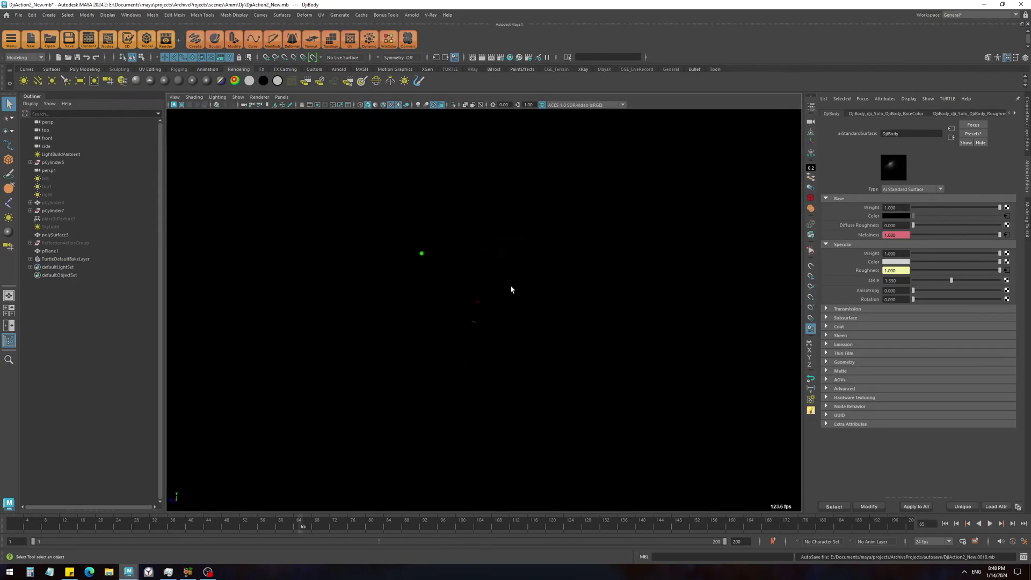
pyautogui.hotkey('alt', 'v')
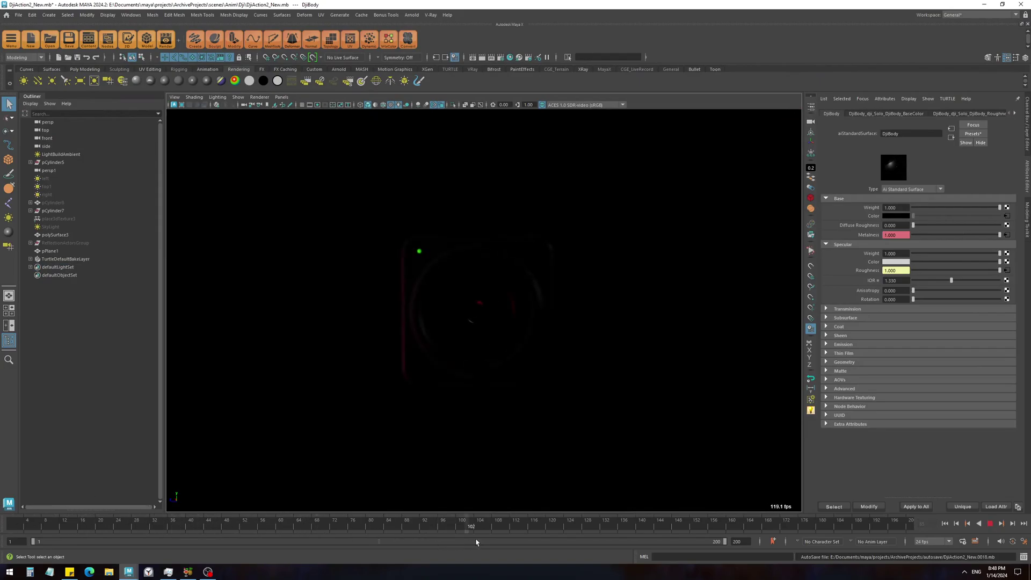
pyautogui.hotkey('alt', 'v')
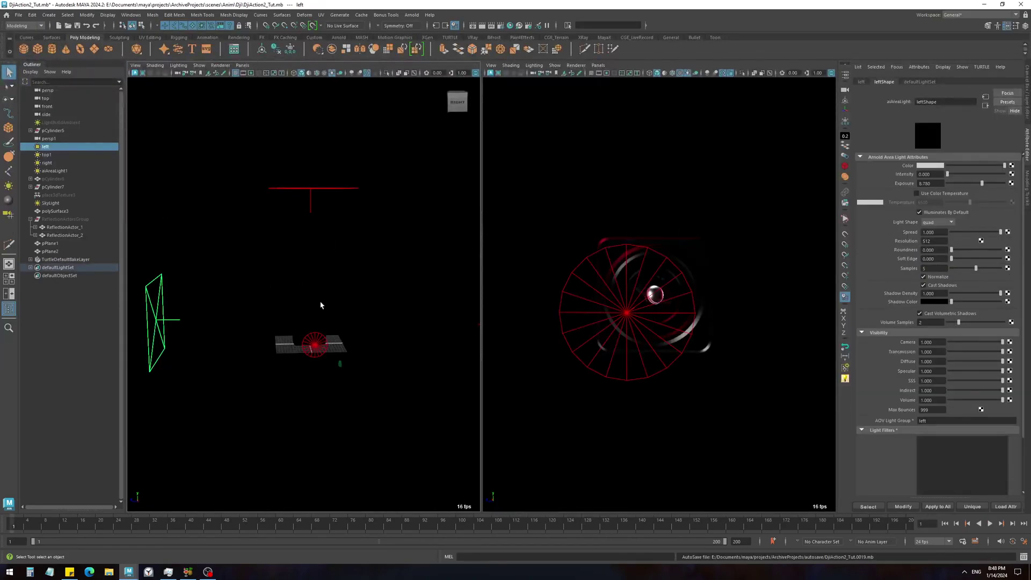
# Try to adjust the left area light's intensity in the DjiAction2_Tut scene, then undo the change.
pyautogui.keyDown('alt'); pyautogui.moveTo(321, 304); pyautogui.dragTo(531, 282, button='right'); pyautogui.keyUp('alt')
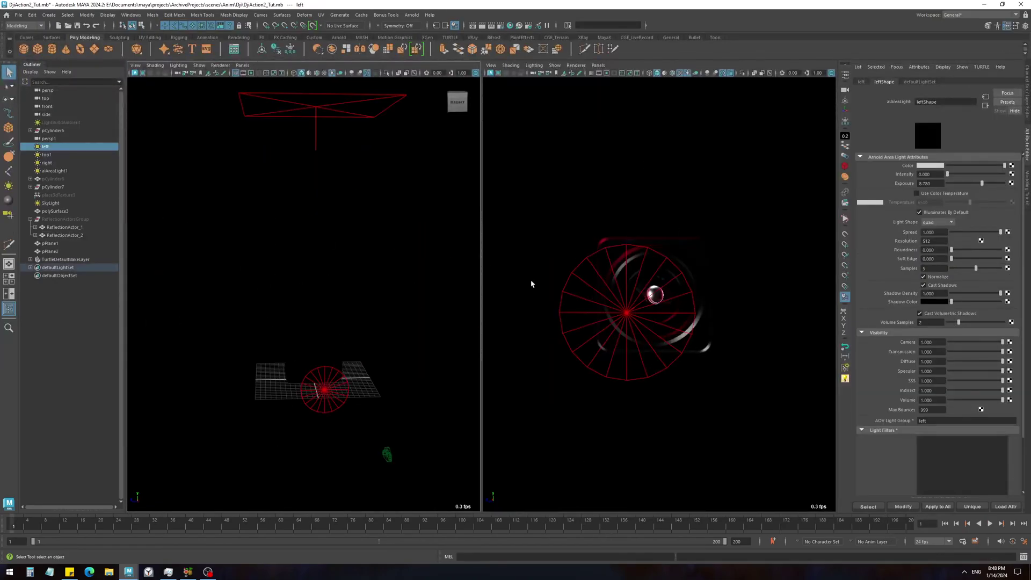
pyautogui.keyDown('alt'); pyautogui.moveTo(288, 352); pyautogui.dragTo(313, 290, button='middle'); pyautogui.keyUp('alt')
pyautogui.keyDown('alt'); pyautogui.moveTo(313, 290); pyautogui.dragTo(413, 301, button='right'); pyautogui.keyUp('alt')
pyautogui.keyDown('alt'); pyautogui.moveTo(325, 383); pyautogui.dragTo(342, 366); pyautogui.keyUp('alt')
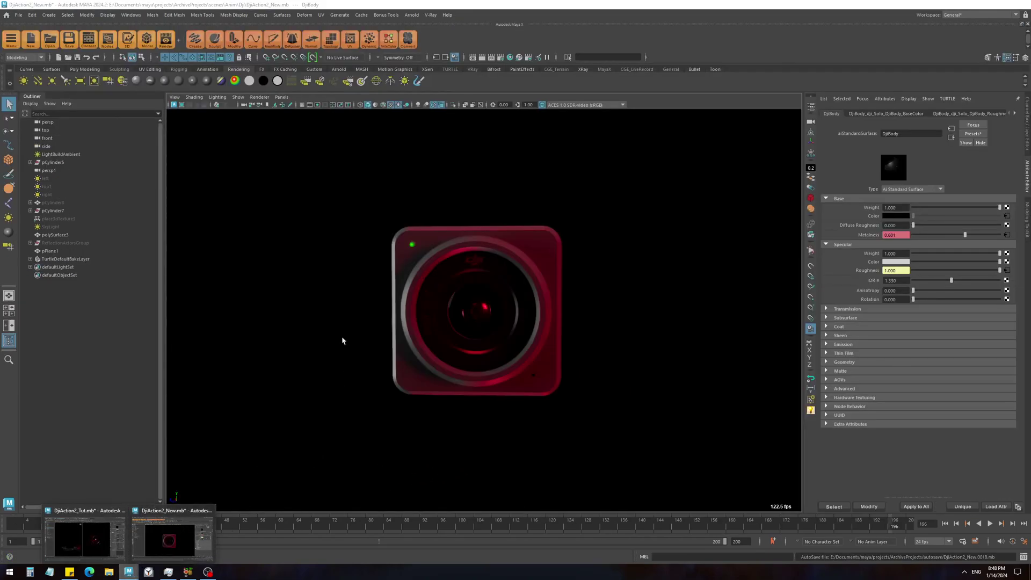
pyautogui.keyDown('alt'); pyautogui.moveTo(337, 279); pyautogui.dragTo(339, 300); pyautogui.keyUp('alt')
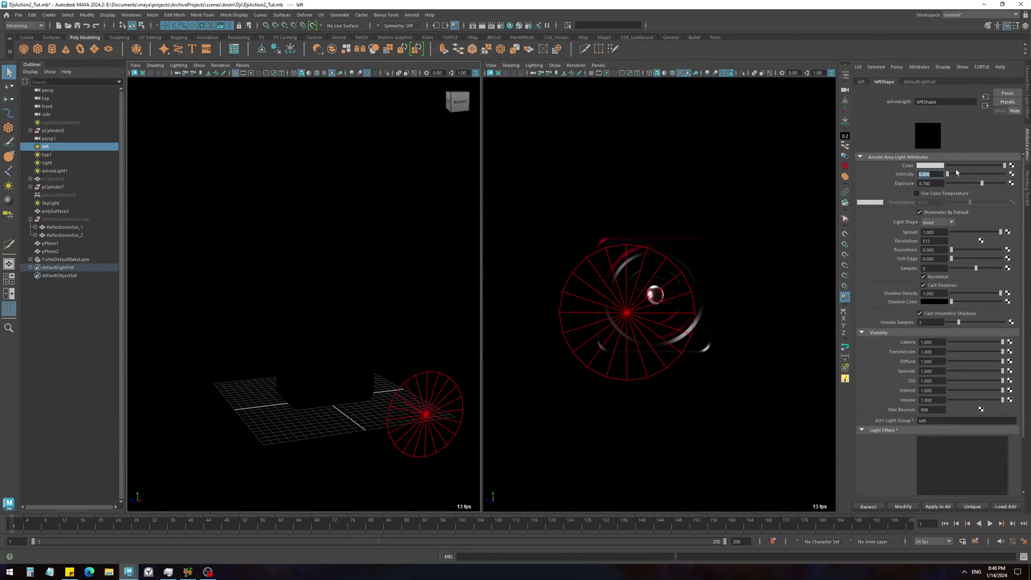
pyautogui.moveTo(949, 176)
pyautogui.mouseDown()
pyautogui.moveTo(1005, 176)
pyautogui.moveTo(950, 176)
pyautogui.mouseUp()
pyautogui.hotkey('ctrl', 'z')
pyautogui.hotkey('ctrl', 'z')
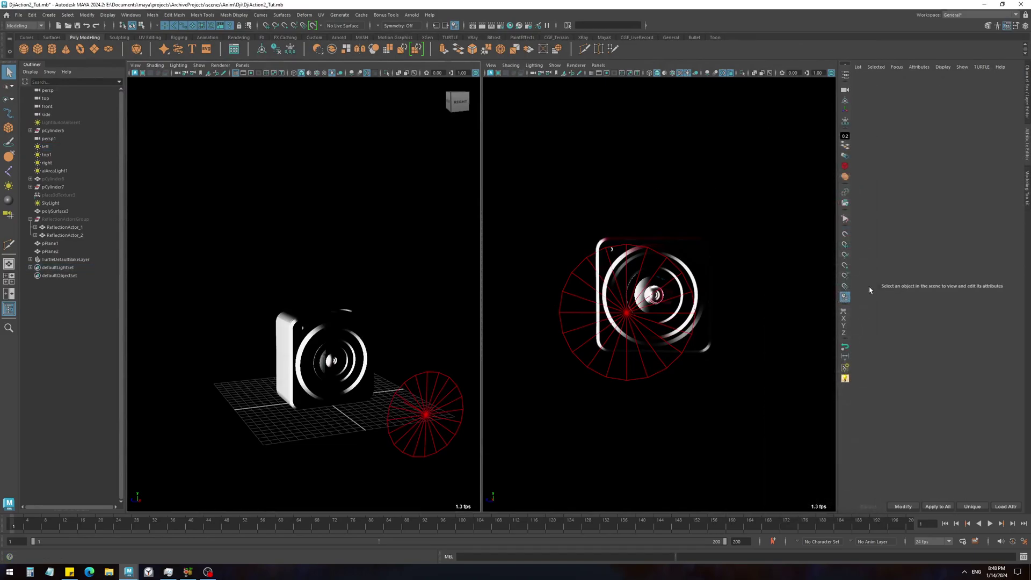
# Enable the lightmap display with the Build Lights tool and close its window.
pyautogui.click(846, 380)
pyautogui.click(801, 198)
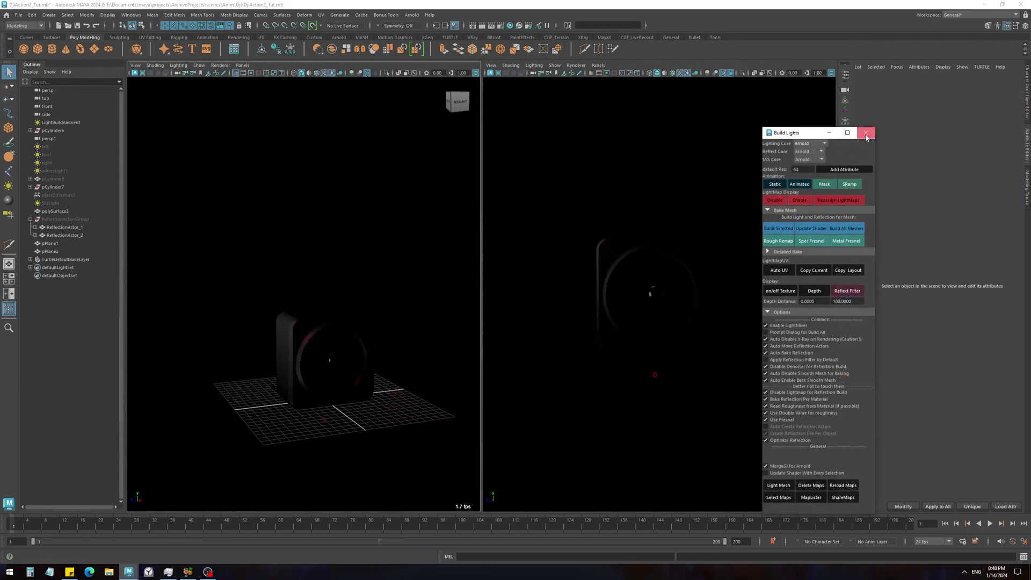
pyautogui.click(866, 133)
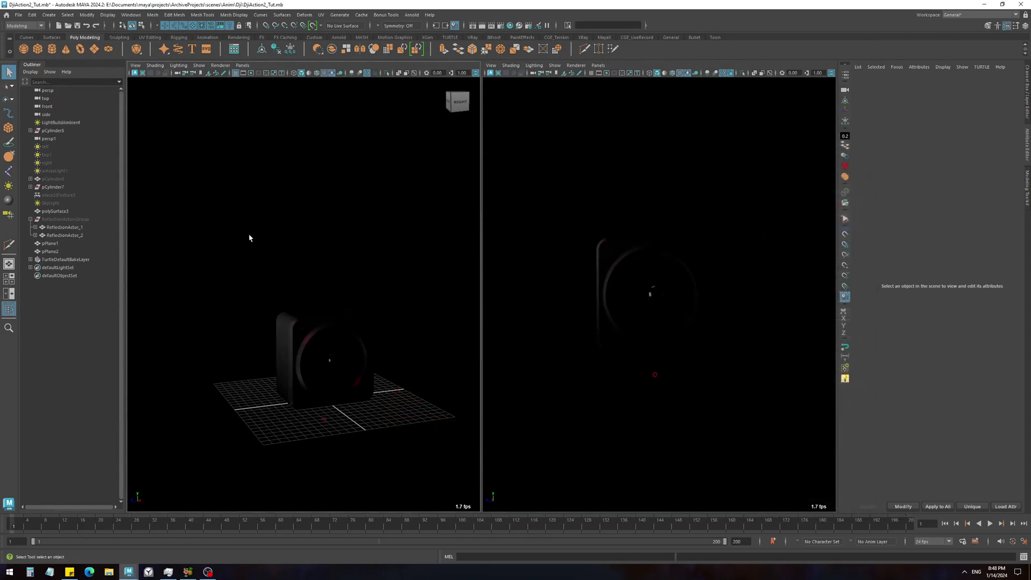
# Hide the grid in the perspective view and set the left area light's intensity to 50.
pyautogui.click(236, 73)
pyautogui.click(46, 147)
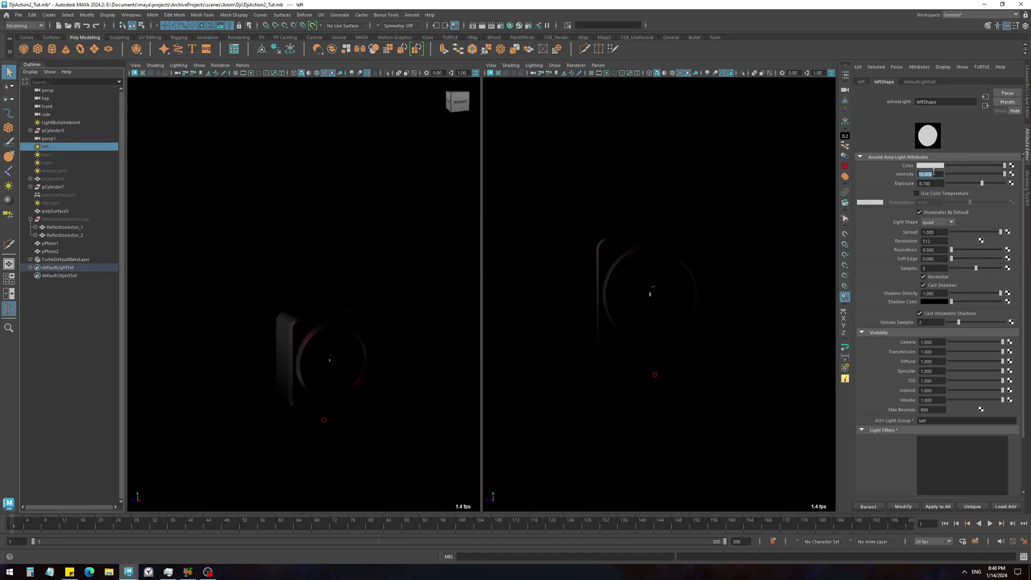
pyautogui.press('Return')
# Enlarge the front-facing camera viewport and scrub through the opening frames of the animation.
pyautogui.moveTo(481, 244); pyautogui.dragTo(211, 246)
pyautogui.hotkey('alt', 'v')
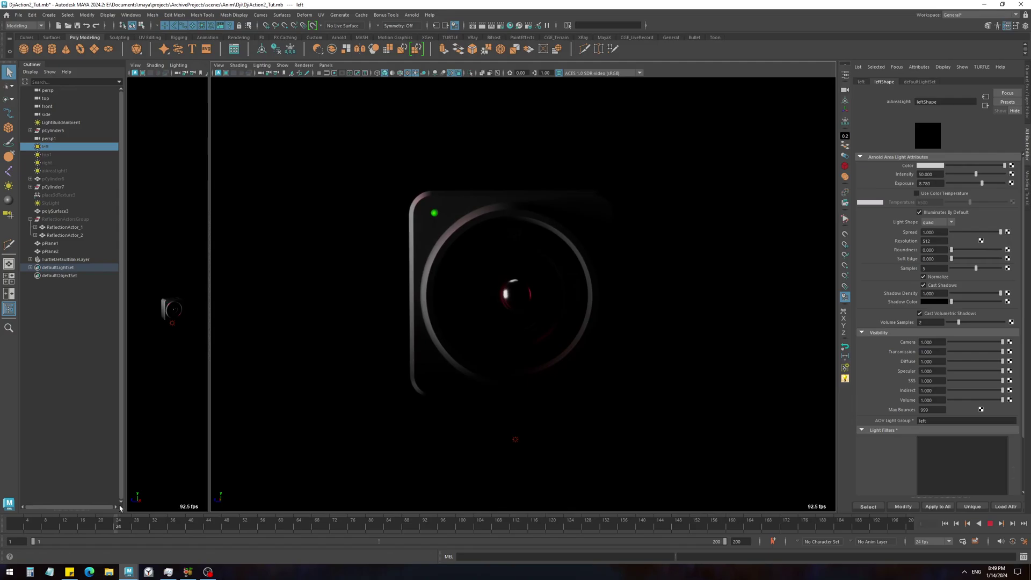
pyautogui.press('Escape')
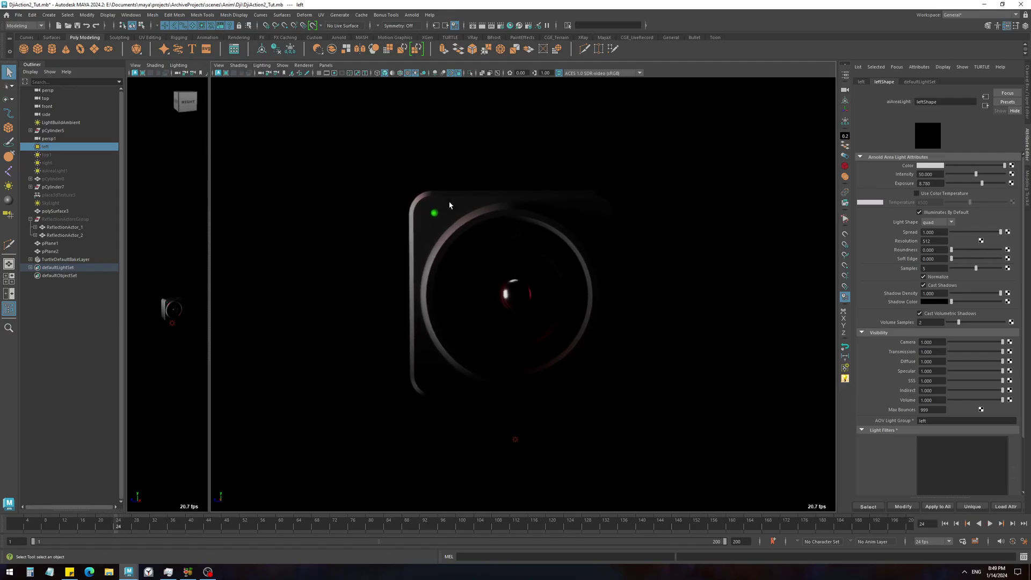
pyautogui.hotkey('alt', 'v')
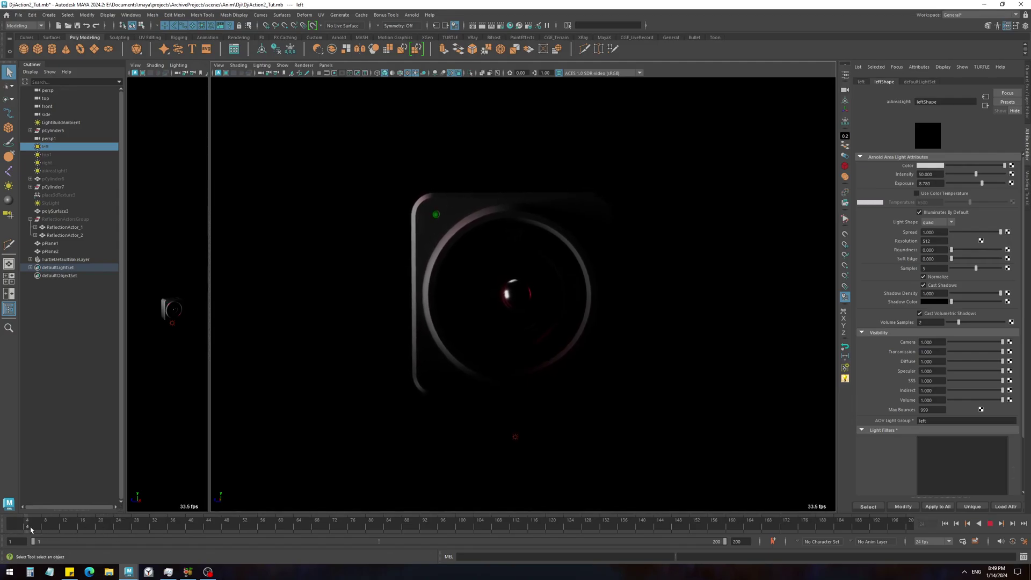
# Key the left area light's intensity at 0 on frame 20.
pyautogui.moveTo(109, 531); pyautogui.dragTo(100, 531)
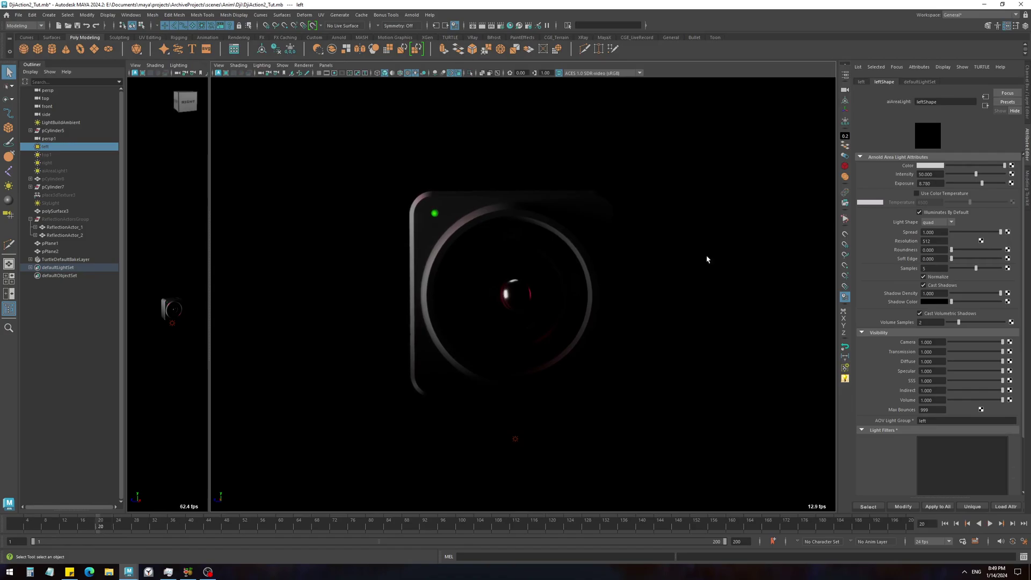
pyautogui.moveTo(948, 174); pyautogui.dragTo(773, 169)
pyautogui.rightClick(919, 180)
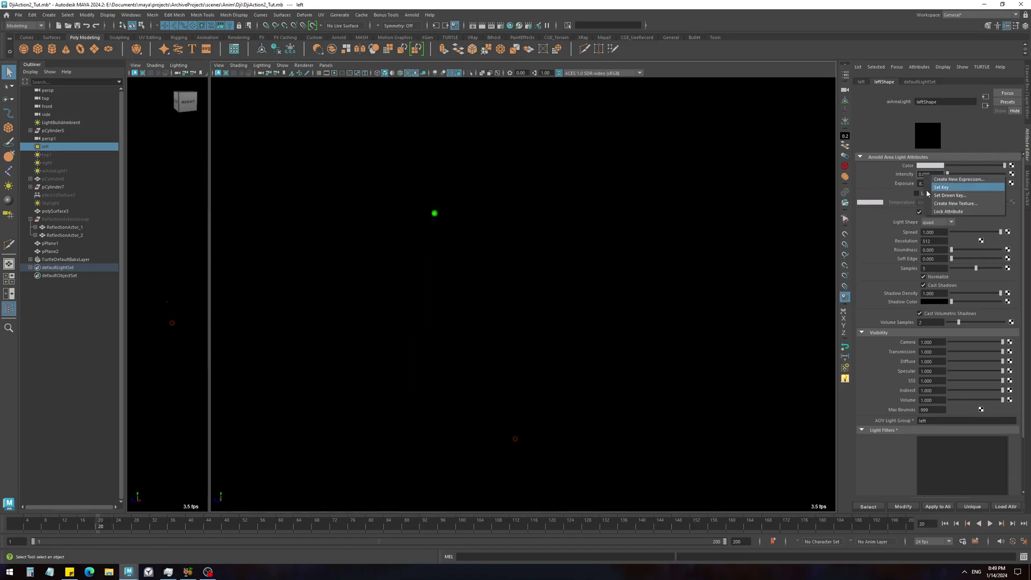
pyautogui.click(934, 185)
# Raise the left area light's intensity to about 40 and key it on frame 52.
pyautogui.hotkey('alt', 'v')
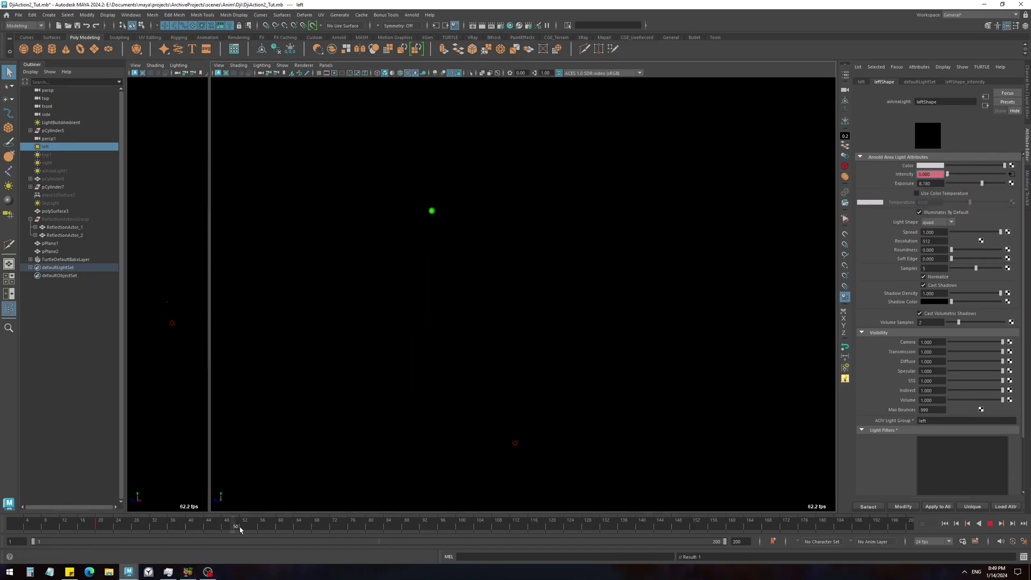
pyautogui.click(243, 529)
pyautogui.moveTo(953, 178)
pyautogui.mouseDown()
pyautogui.moveTo(980, 178)
pyautogui.moveTo(961, 177)
pyautogui.moveTo(971, 177)
pyautogui.mouseUp()
pyautogui.rightClick(925, 175)
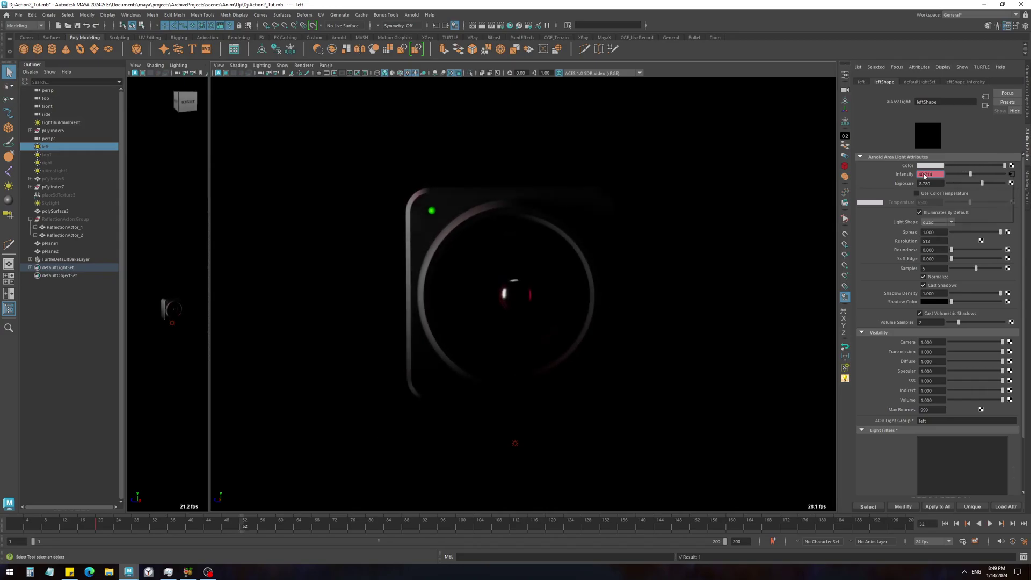
pyautogui.click(929, 185)
# Key the top1 area light's intensity at 0 on frame 45.
pyautogui.click(54, 154)
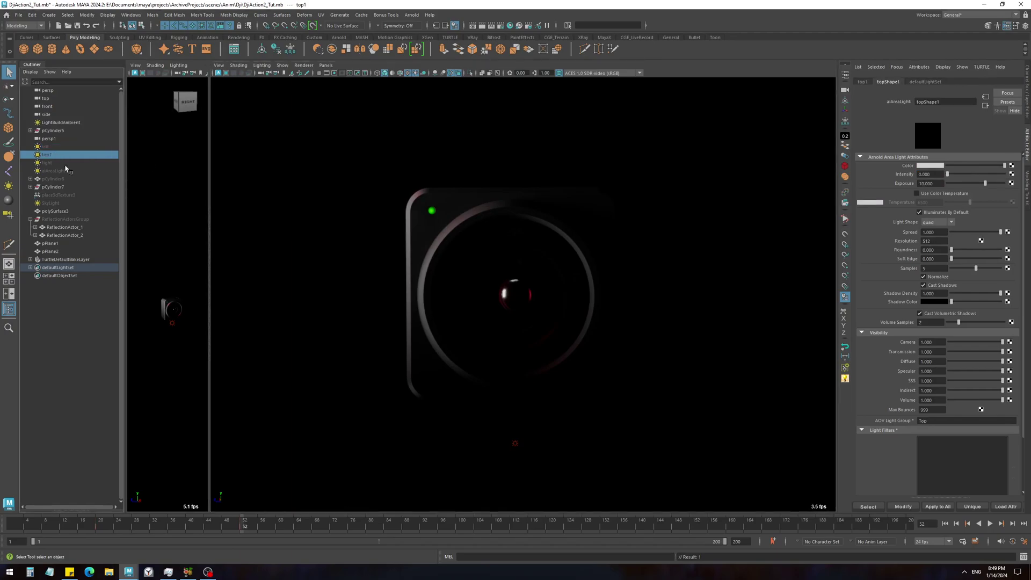
pyautogui.hotkey('alt', 'v')
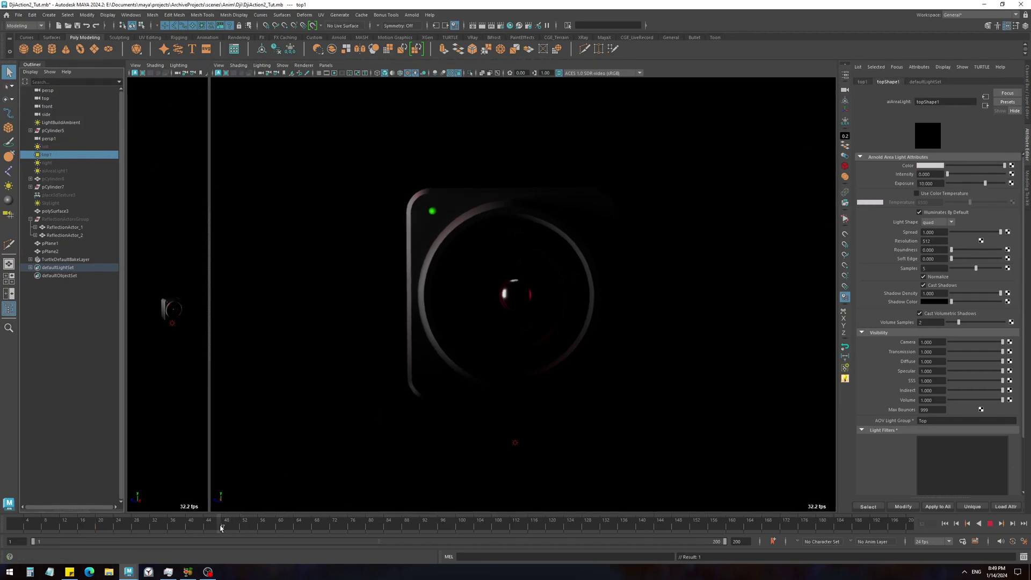
pyautogui.click(210, 525)
pyautogui.rightClick(930, 174)
pyautogui.click(938, 183)
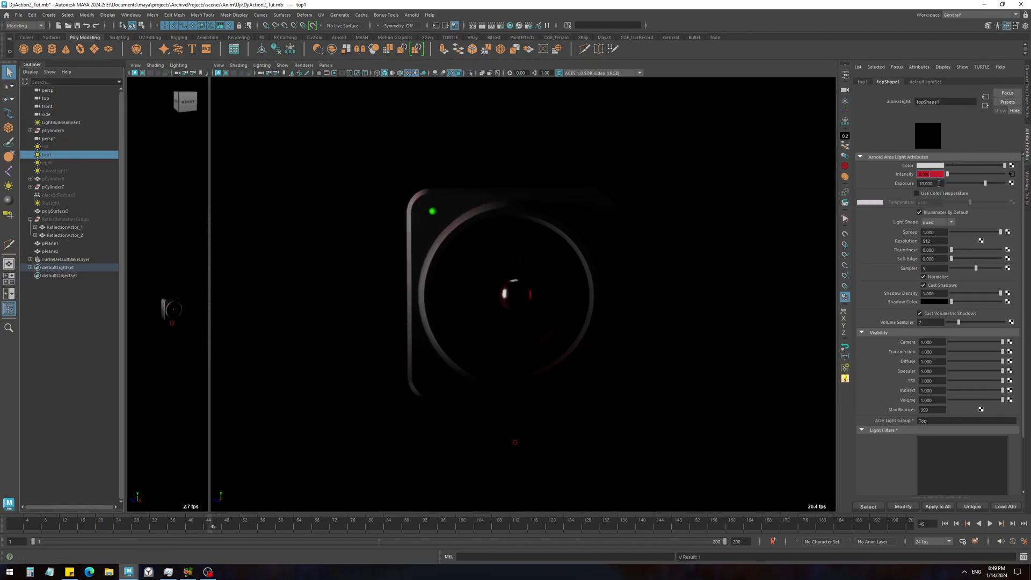
# Key the top1 area light's intensity at 20 on frame 70 and scrub back to check the fade-in.
pyautogui.hotkey('alt', 'v')
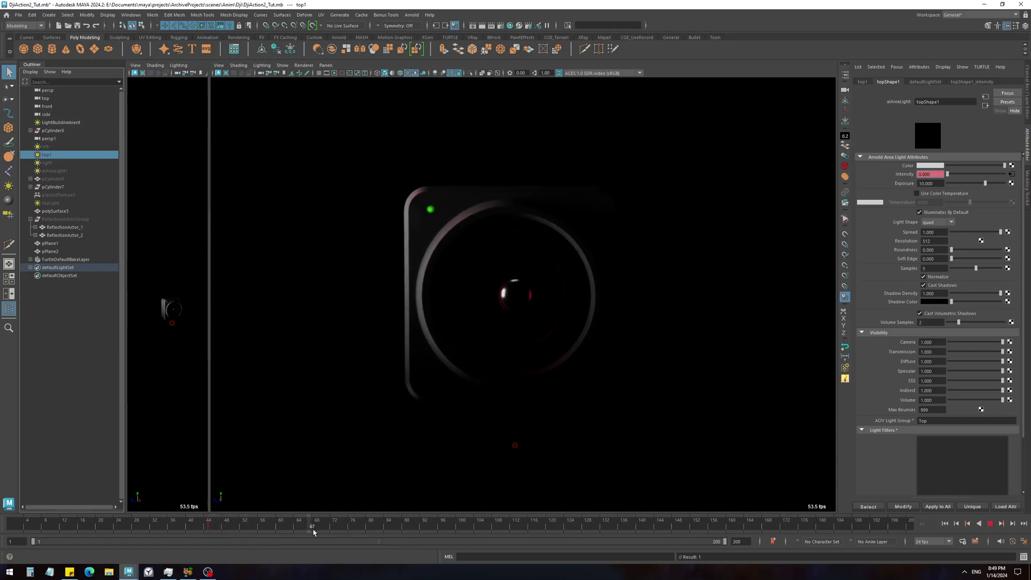
pyautogui.click(325, 533)
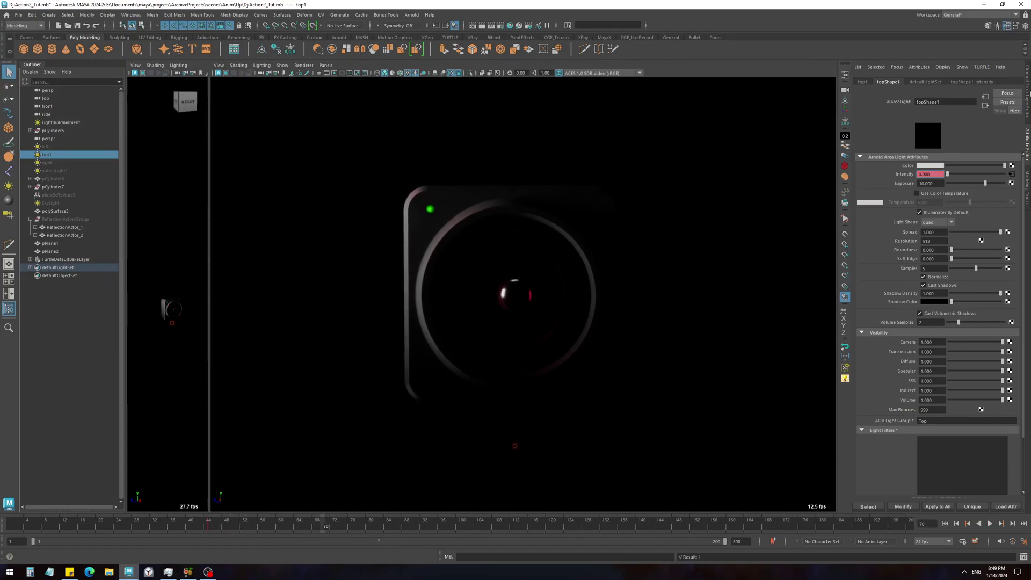
pyautogui.moveTo(960, 175); pyautogui.dragTo(1026, 176)
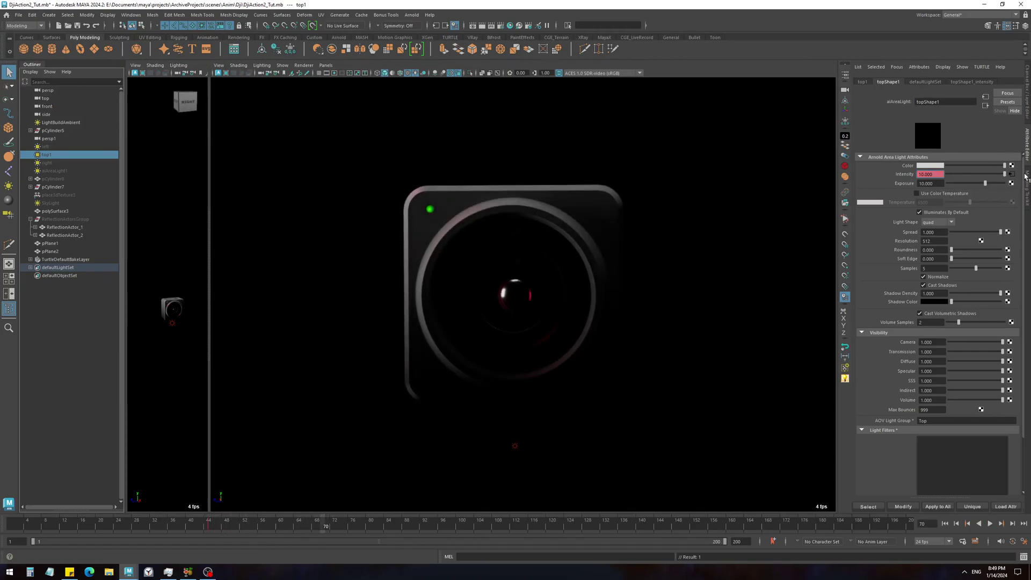
pyautogui.click(937, 175)
pyautogui.write('20')
pyautogui.press('Return')
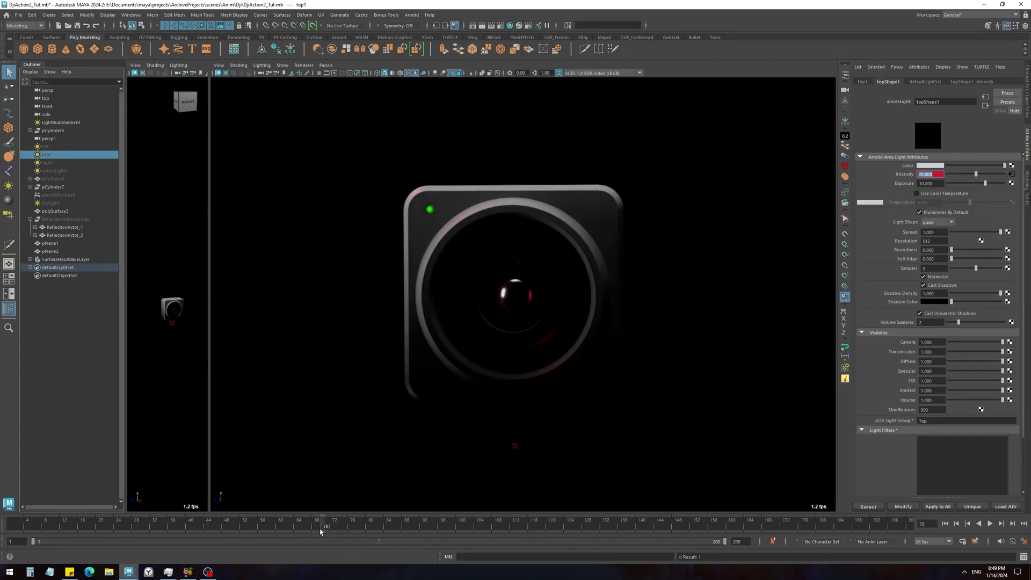
pyautogui.moveTo(321, 532); pyautogui.dragTo(299, 535)
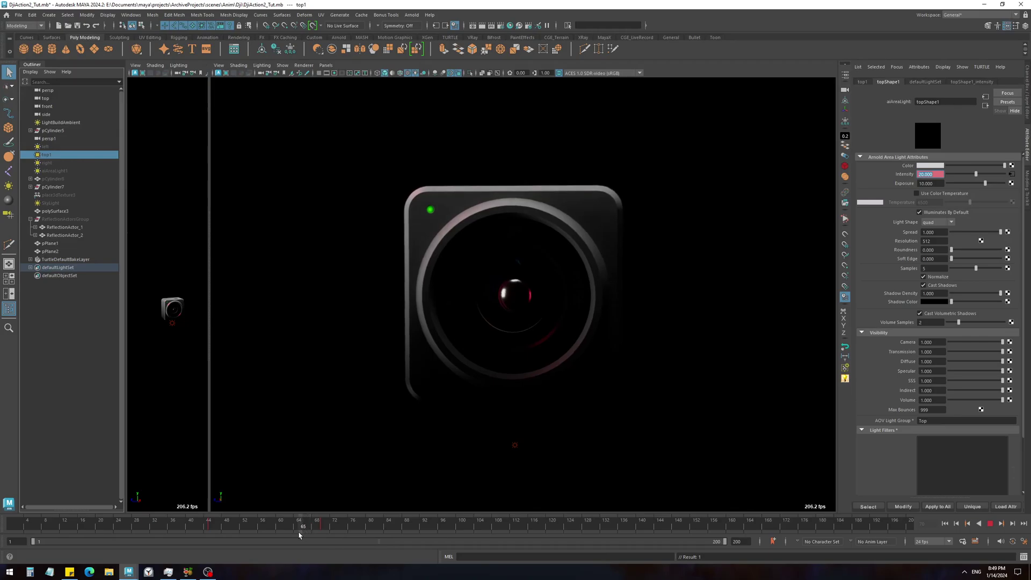
# Key the right area light's intensity at 0 on frame 65.
pyautogui.click(50, 162)
pyautogui.rightClick(930, 171)
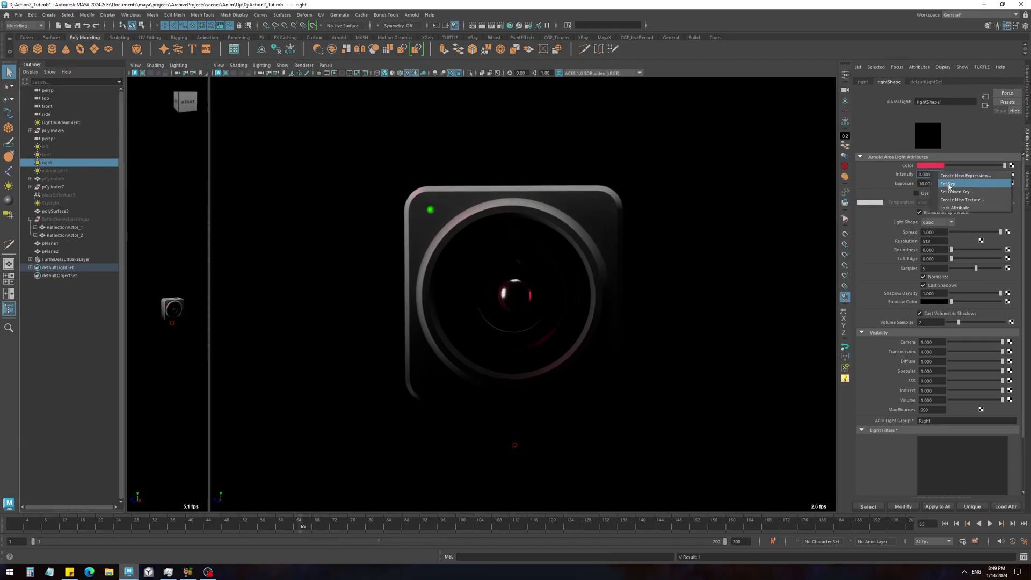
pyautogui.click(947, 185)
# Raise the right area light's intensity to 20 and key it on frame 90.
pyautogui.moveTo(305, 531); pyautogui.dragTo(415, 533)
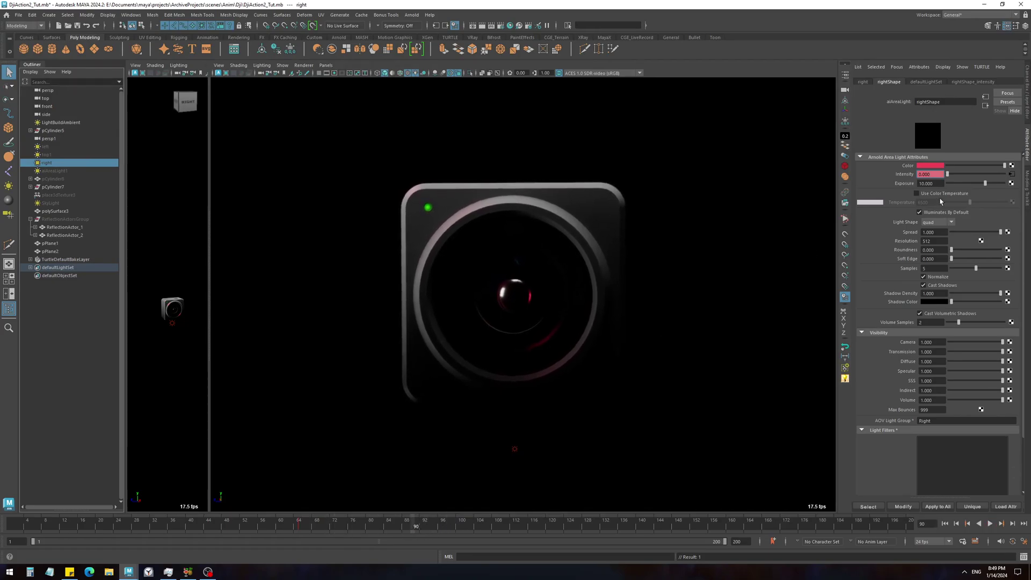
pyautogui.moveTo(948, 177); pyautogui.dragTo(1026, 174)
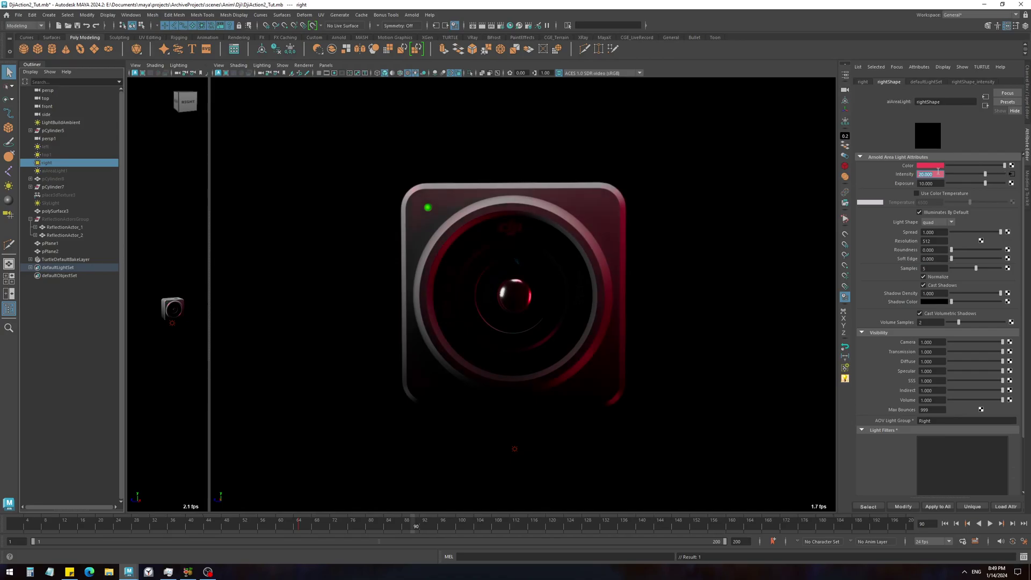
pyautogui.rightClick(937, 175)
pyautogui.click(950, 186)
# Preview the light fade-ins from frame 1 and save the playback preferences with a maximum speed of 24 fps x 1.
pyautogui.moveTo(418, 528); pyautogui.dragTo(11, 526)
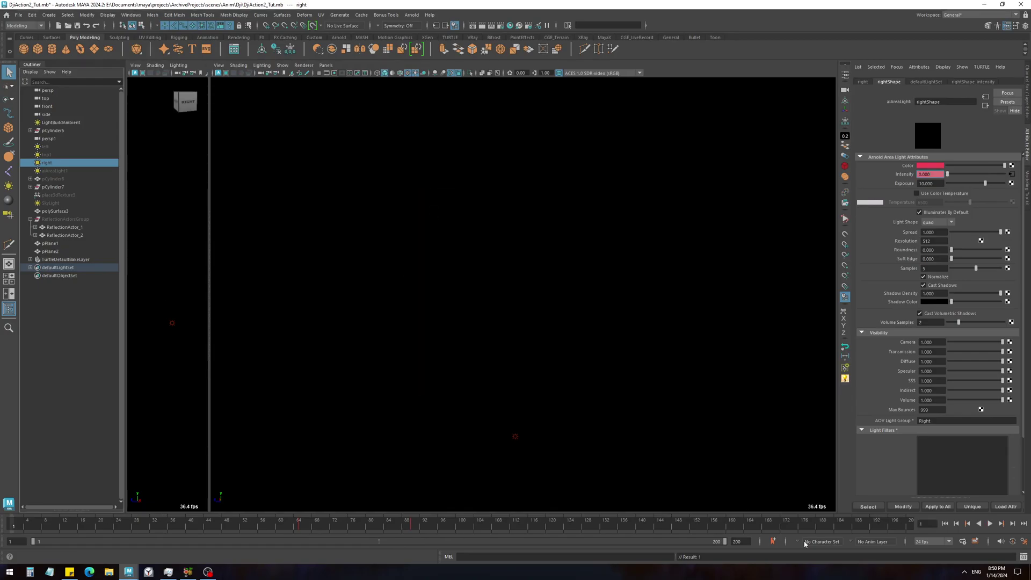
pyautogui.click(990, 524)
pyautogui.click(990, 524)
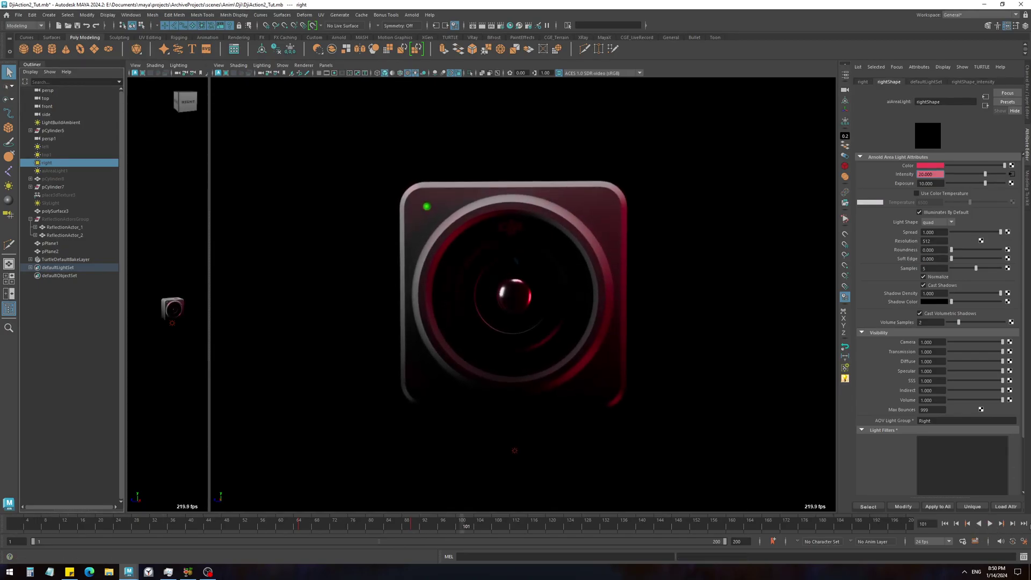
pyautogui.click(1023, 545)
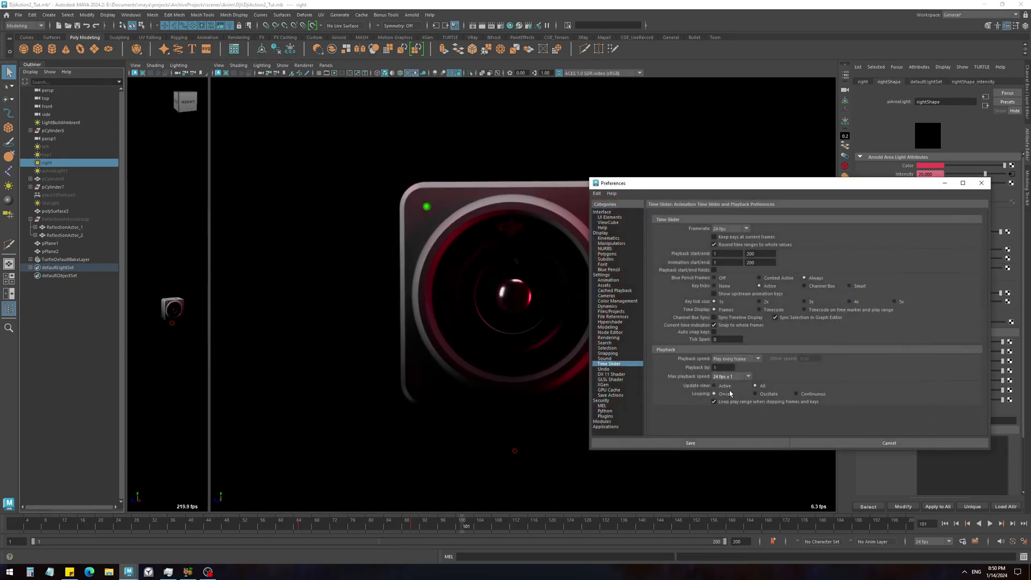
pyautogui.click(722, 446)
# Play and scrub the animation repeatedly from the start to examine the timing of the left, top1 and right light fade-ins.
pyautogui.click(945, 524)
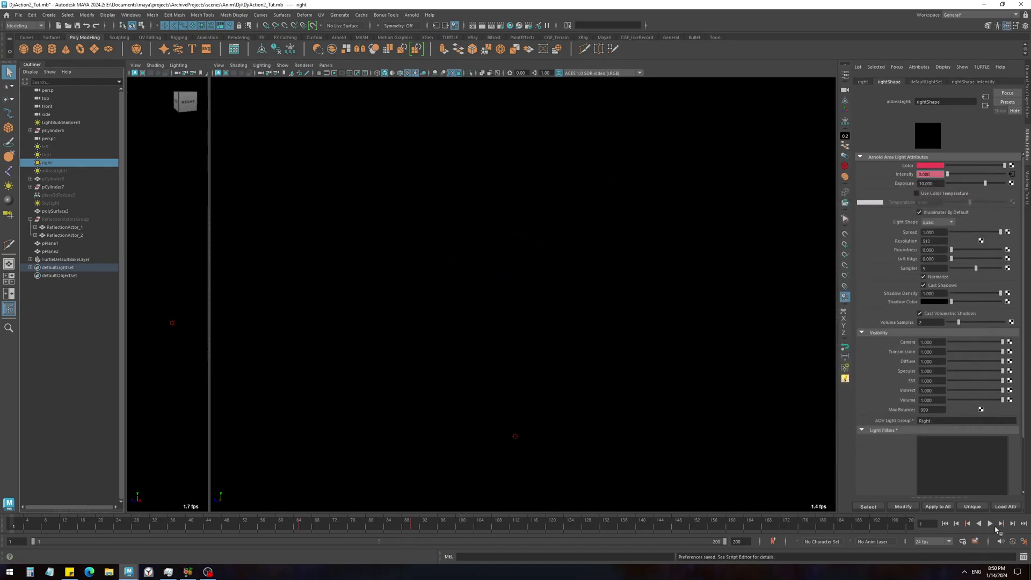
pyautogui.click(991, 524)
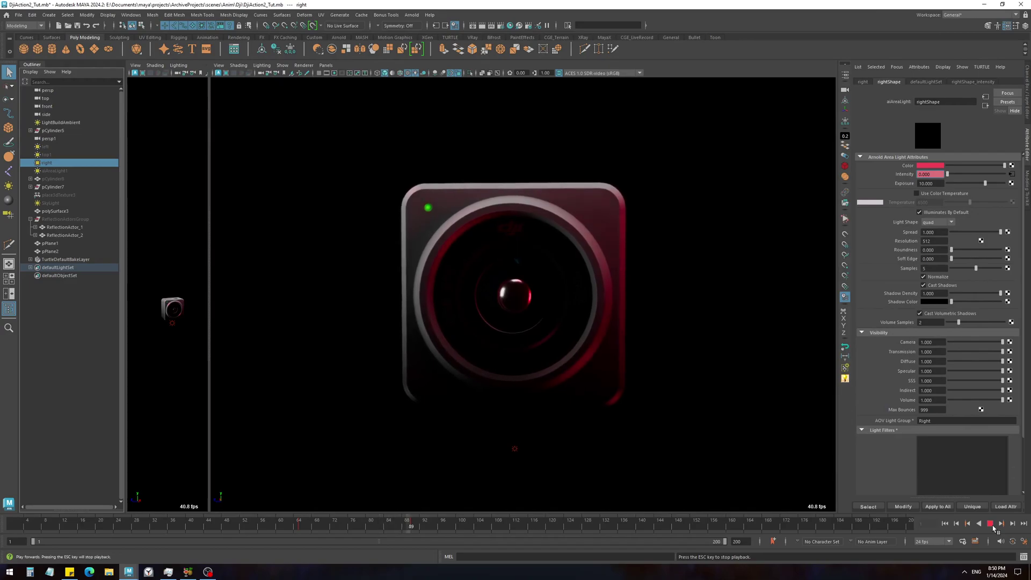
pyautogui.click(991, 527)
pyautogui.hotkey('alt', 'v')
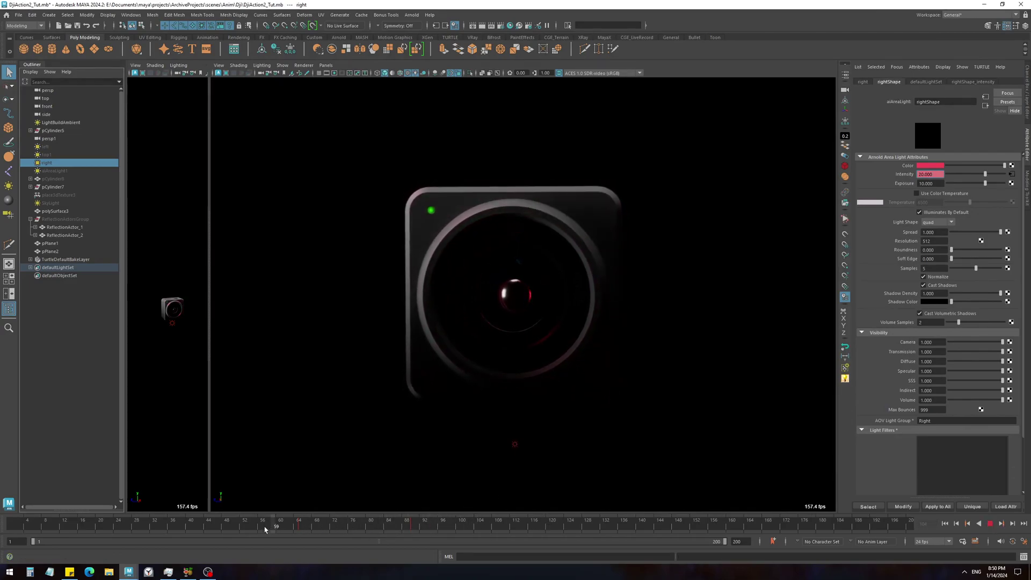
pyautogui.click(990, 524)
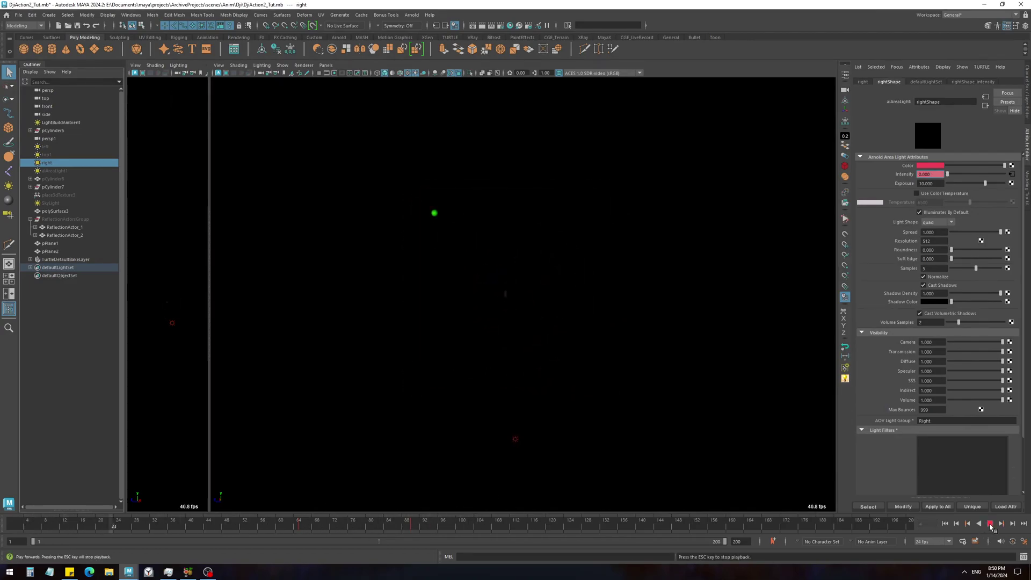
pyautogui.press('Escape')
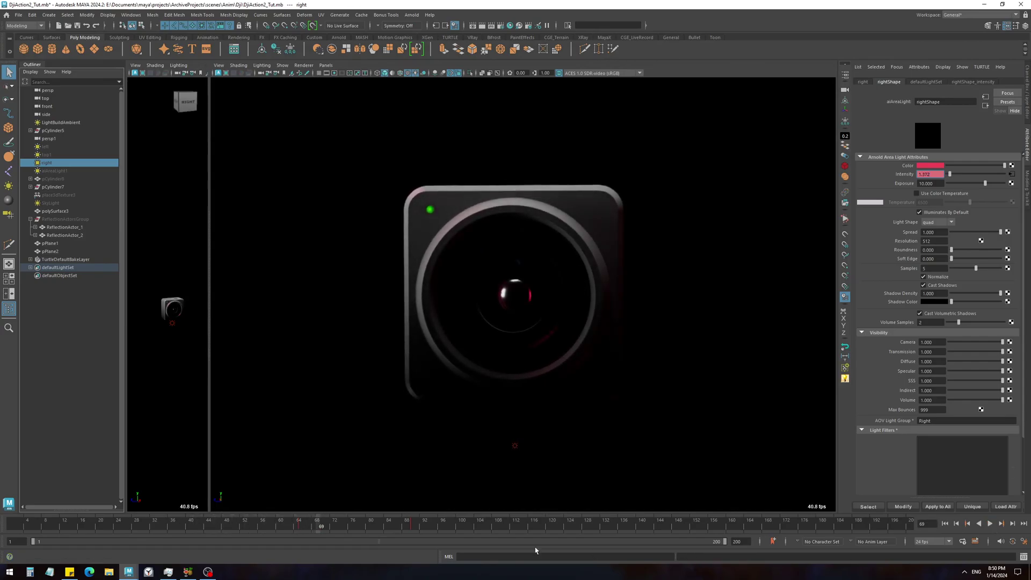
pyautogui.hotkey('alt', 'v')
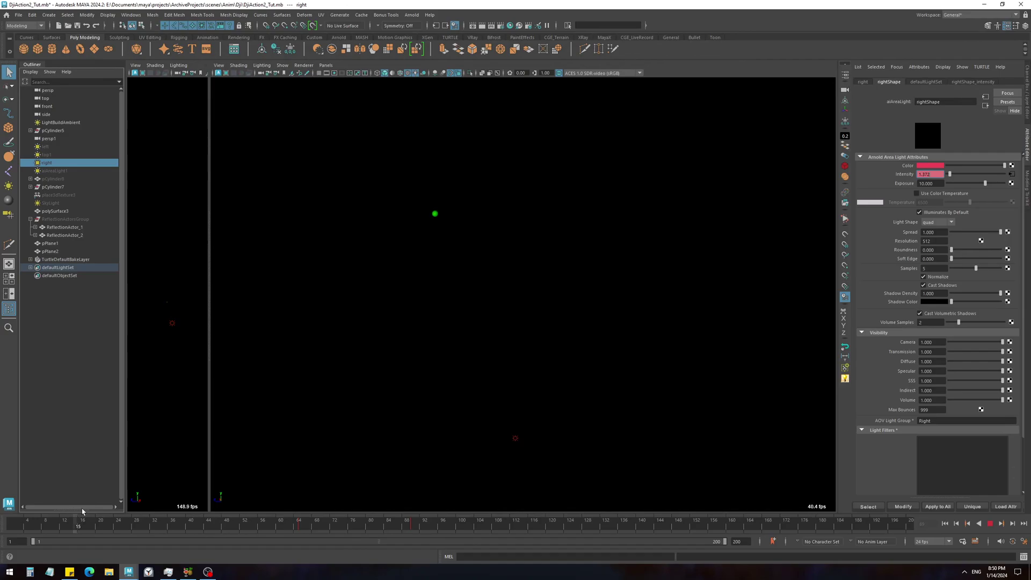
pyautogui.press('Escape')
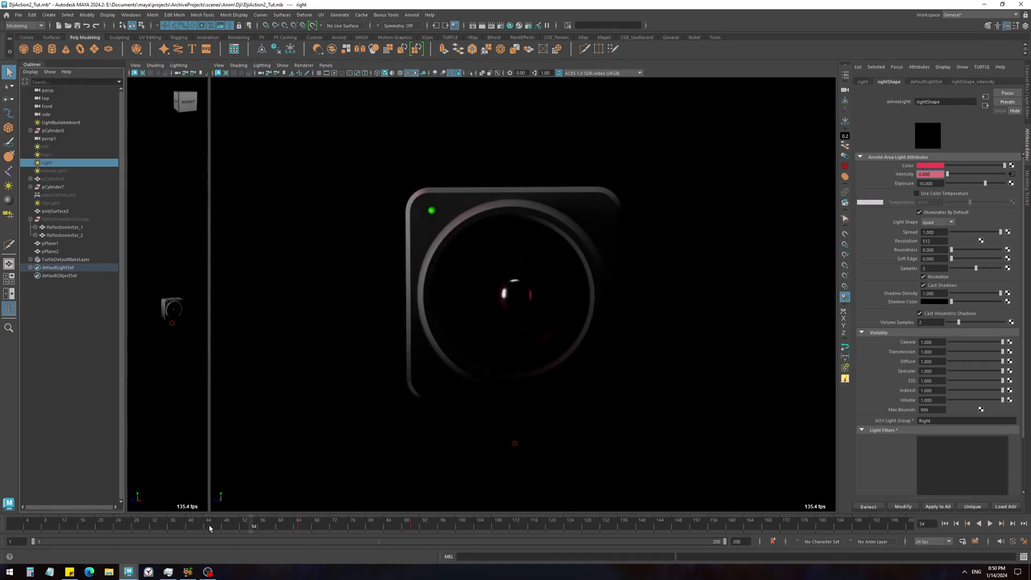
pyautogui.hotkey('alt', 'v')
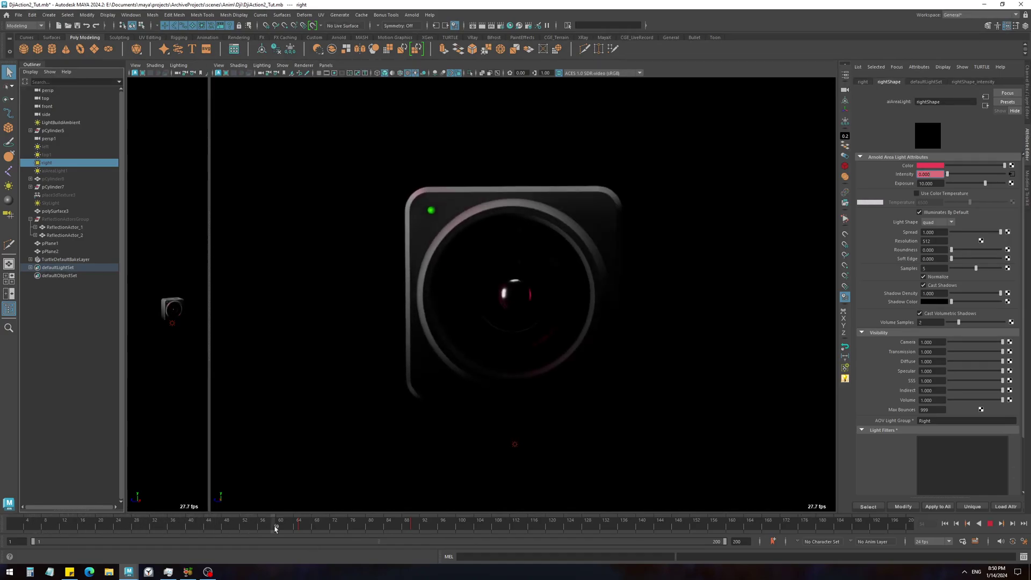
pyautogui.moveTo(129, 531); pyautogui.dragTo(65, 533)
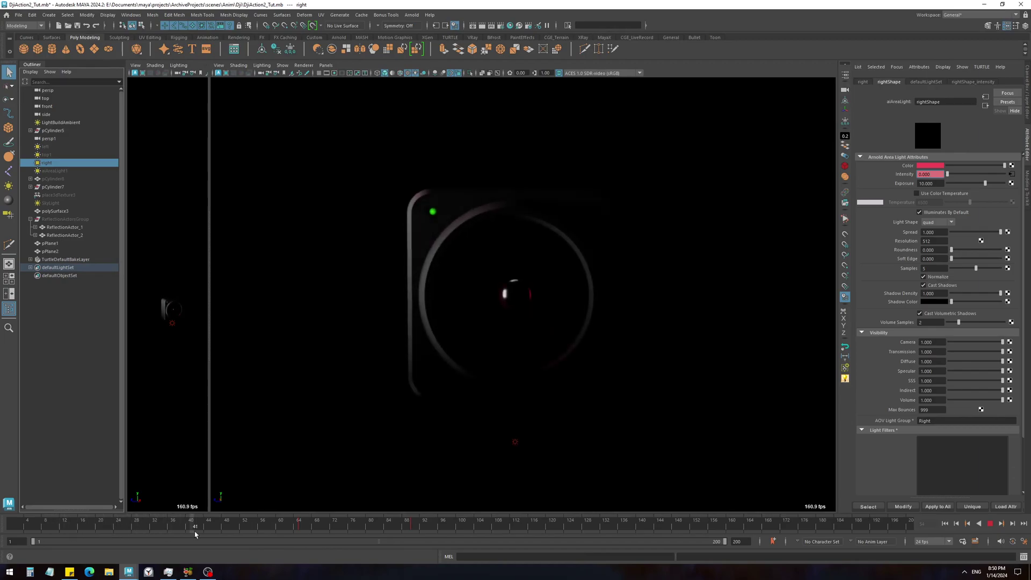
pyautogui.press('Escape')
pyautogui.hotkey('alt', 'v')
pyautogui.press('Escape')
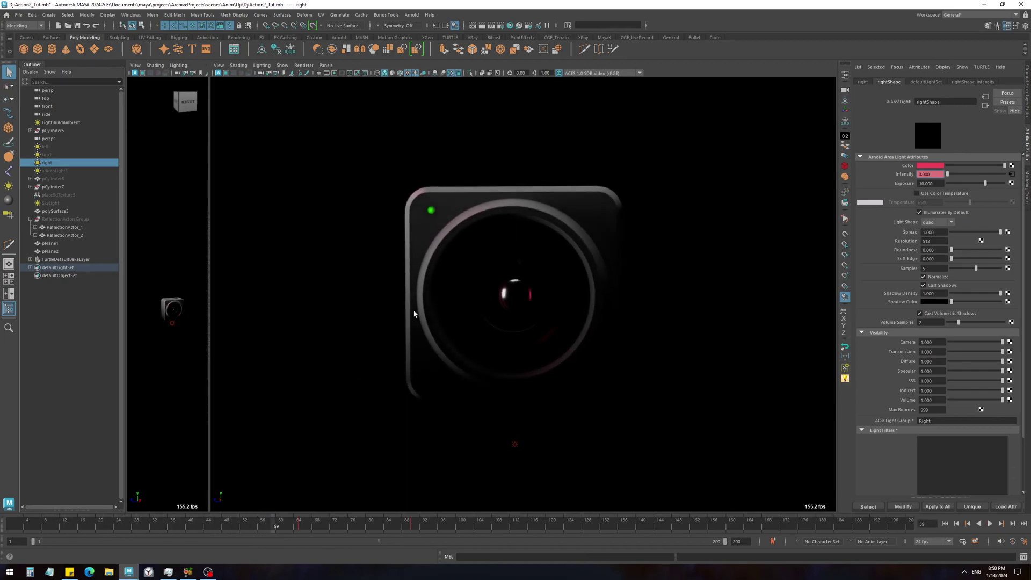
# Shift the top1 light's two intensity keys 15 frames earlier, to frames 30 and 55.
pyautogui.click(58, 154)
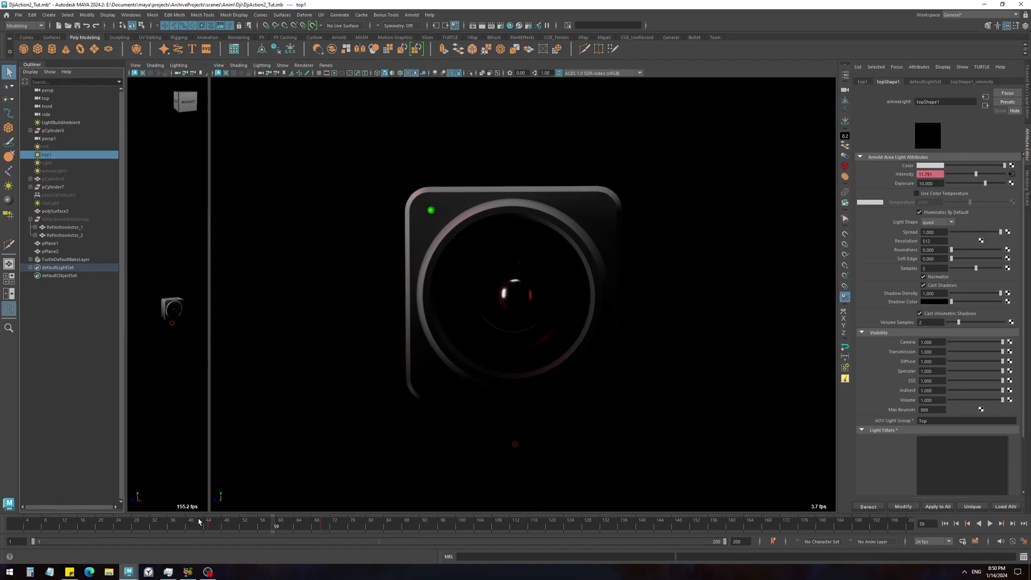
pyautogui.keyDown('shift'); pyautogui.moveTo(198, 521); pyautogui.dragTo(336, 530); pyautogui.keyUp('shift')
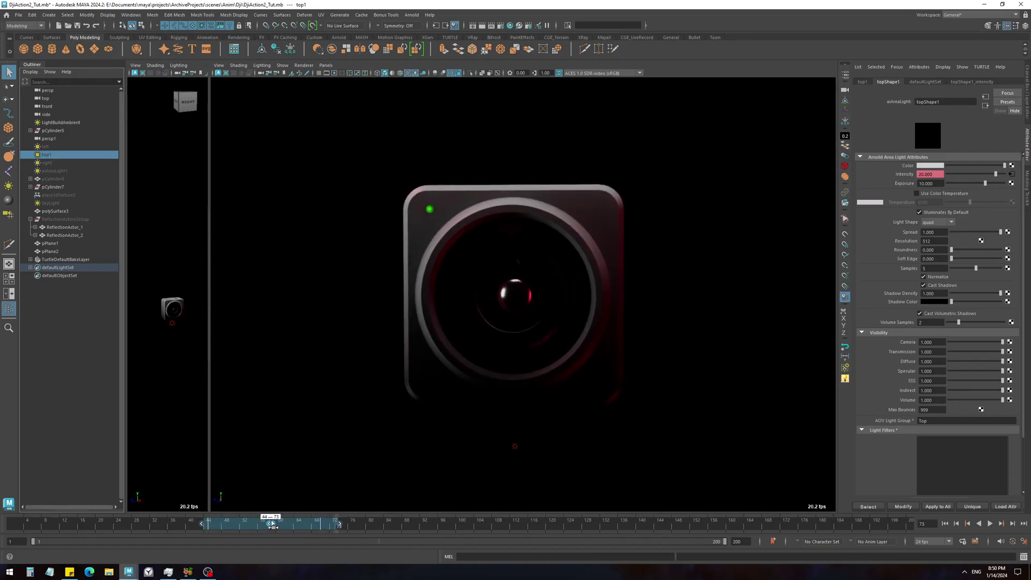
pyautogui.moveTo(272, 525); pyautogui.dragTo(203, 533)
# Play the animation from frame 1 to check the retimed top1 light fade-in.
pyautogui.moveTo(322, 528); pyautogui.dragTo(10, 529)
pyautogui.click(990, 524)
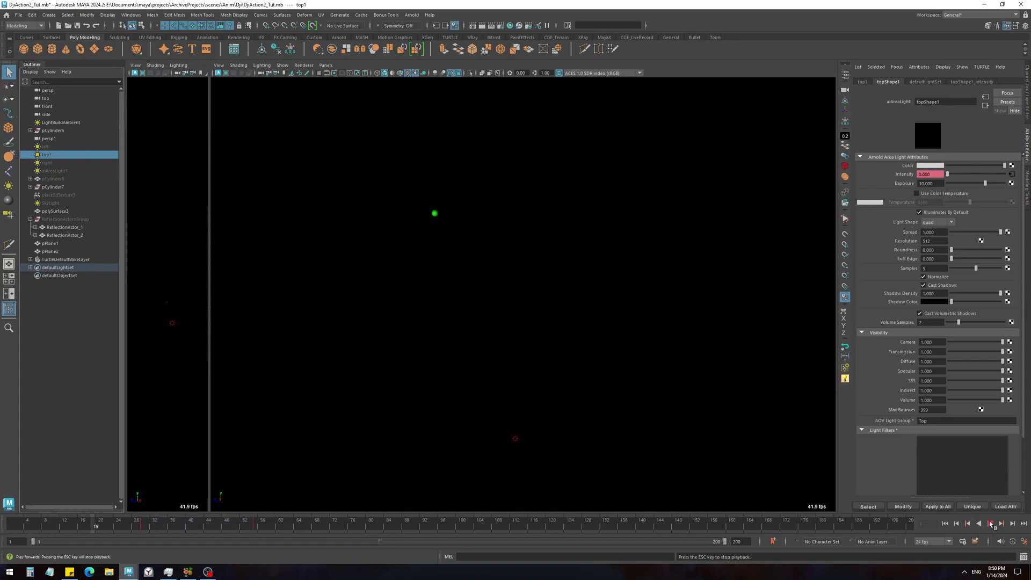
pyautogui.press('Escape')
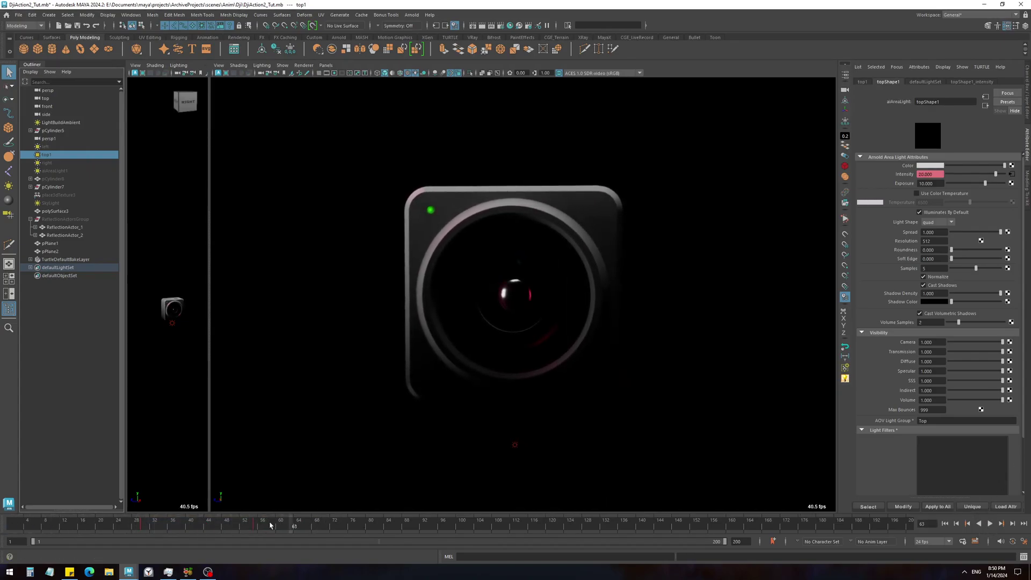
pyautogui.click(13, 524)
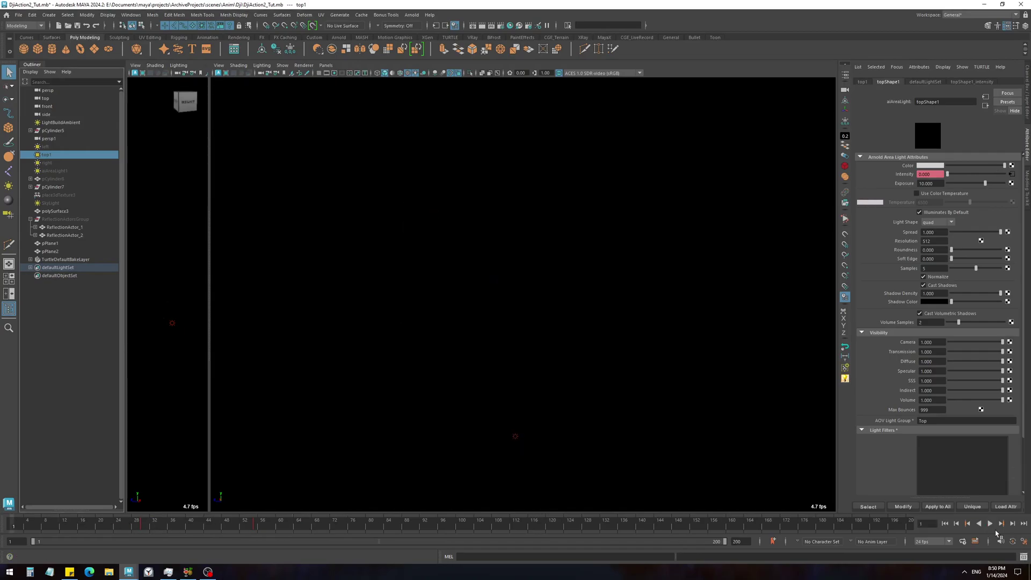
pyautogui.click(989, 523)
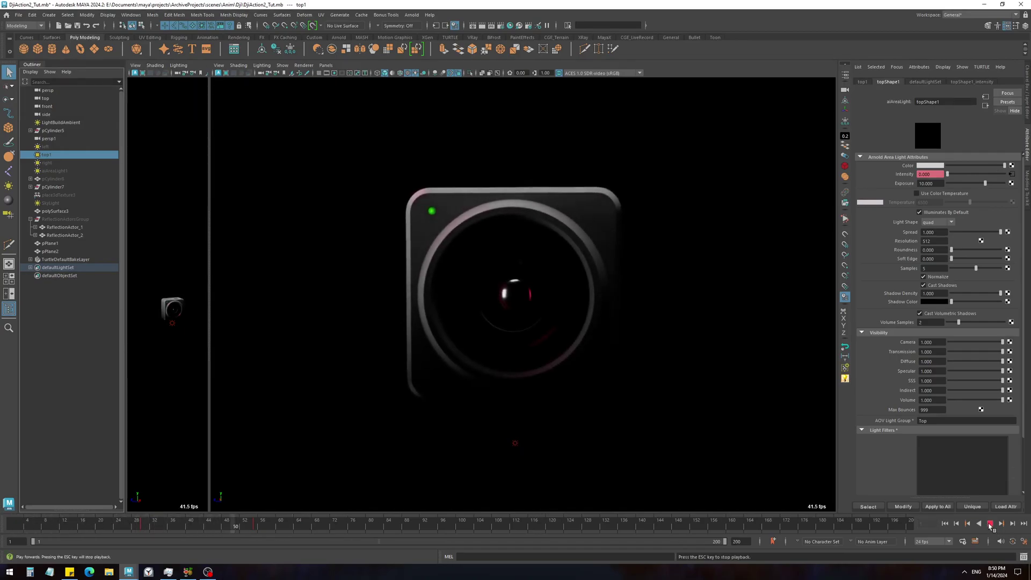
pyautogui.press('Escape')
# Shift the right light's two intensity keys 17 frames earlier, to frames 48 and 73.
pyautogui.click(87, 164)
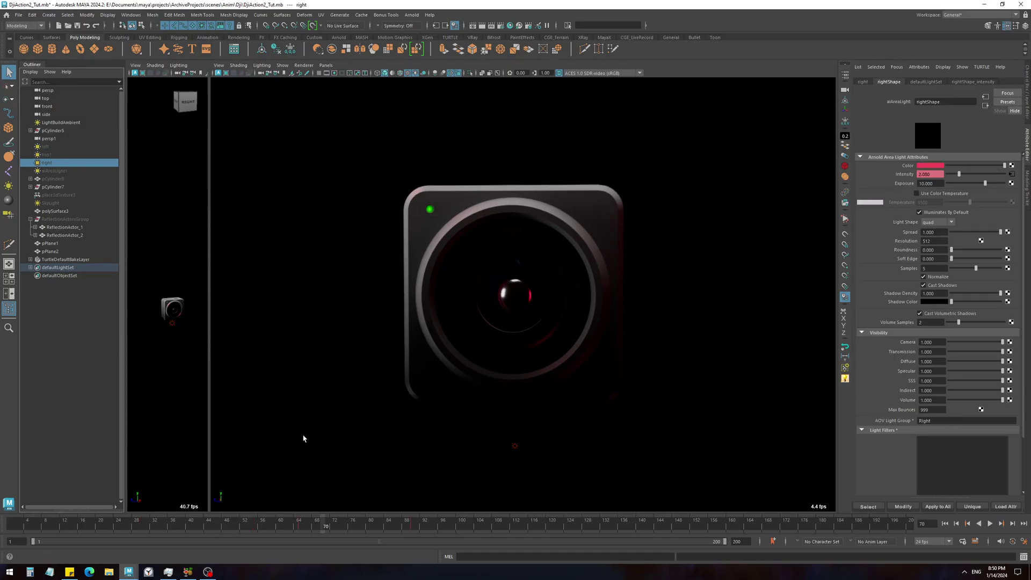
pyautogui.keyDown('shift'); pyautogui.moveTo(280, 528); pyautogui.dragTo(446, 529); pyautogui.keyUp('shift')
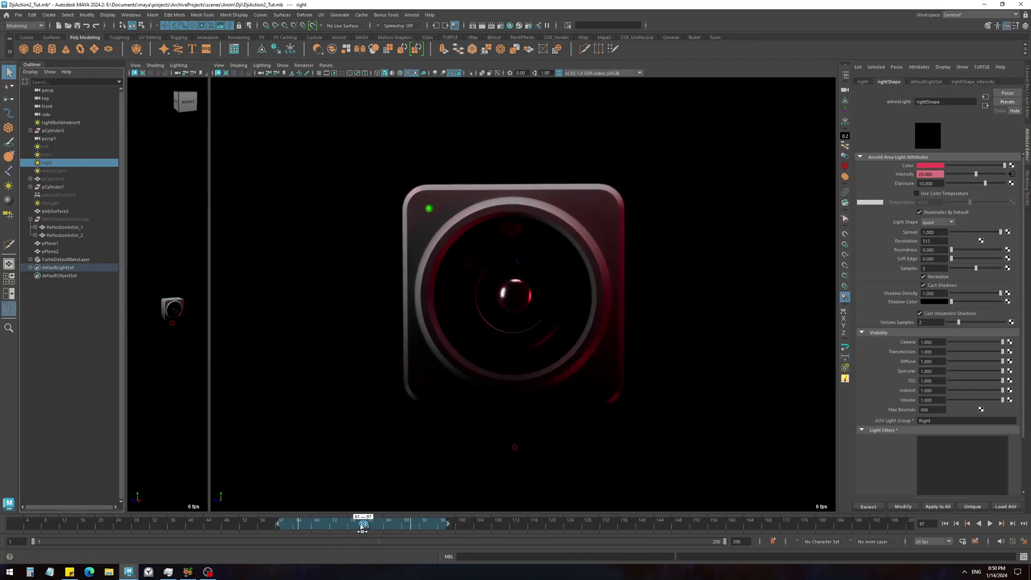
pyautogui.moveTo(364, 524); pyautogui.dragTo(286, 524)
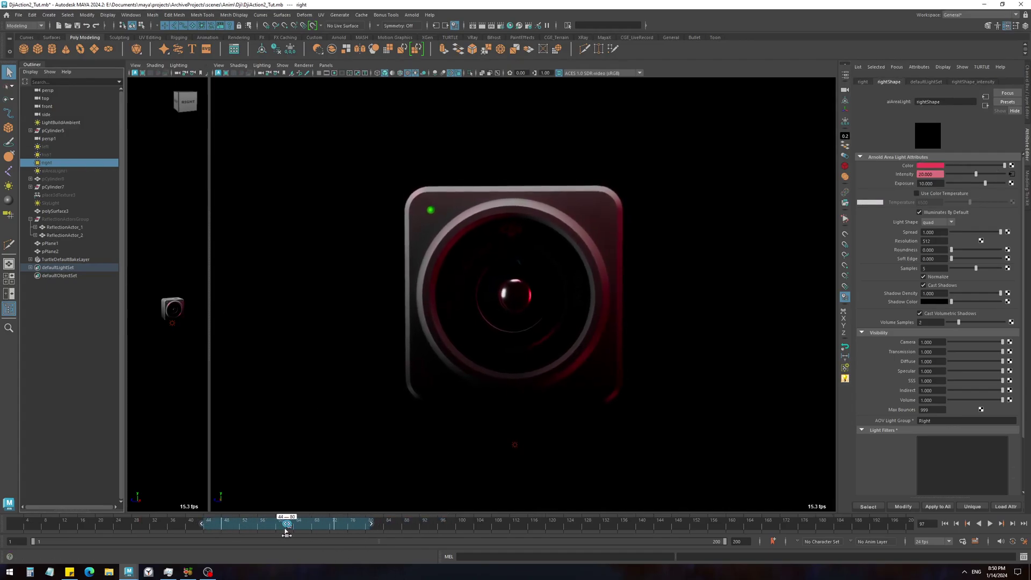
# Scrub and play the animation from near the start to check the retimed right light fade-in.
pyautogui.moveTo(132, 526); pyautogui.dragTo(253, 528)
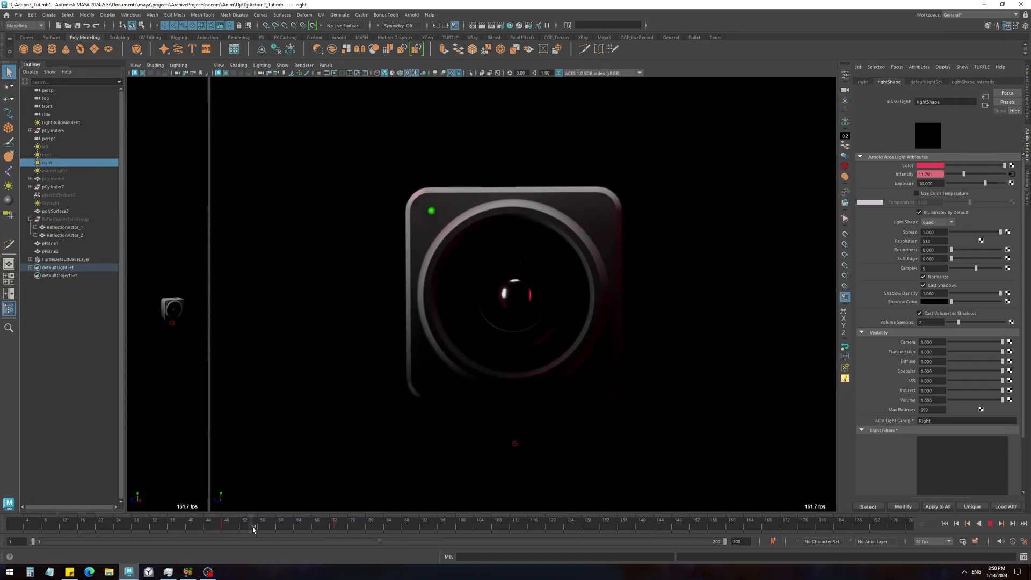
pyautogui.click(22, 524)
pyautogui.click(990, 524)
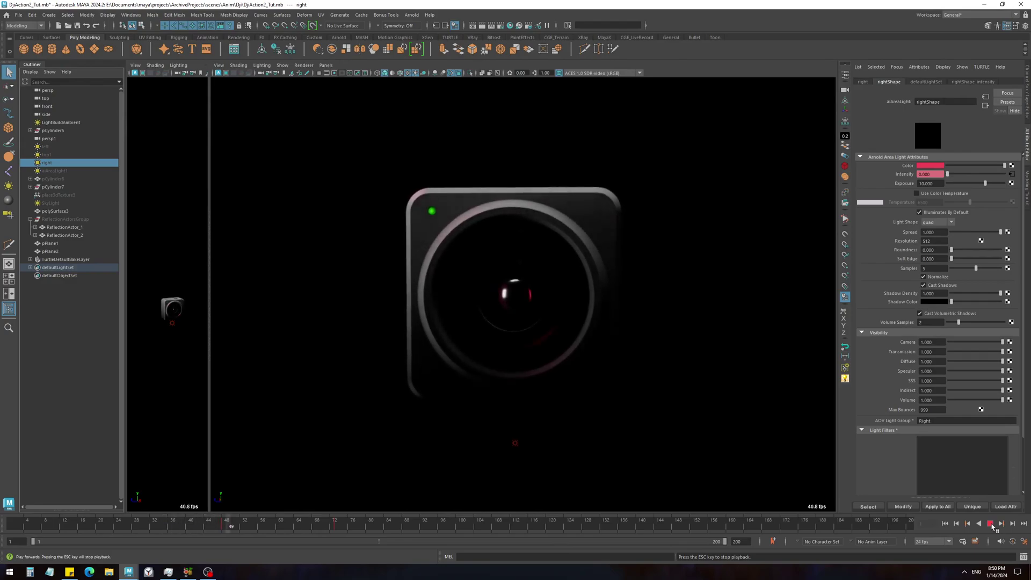
pyautogui.click(991, 524)
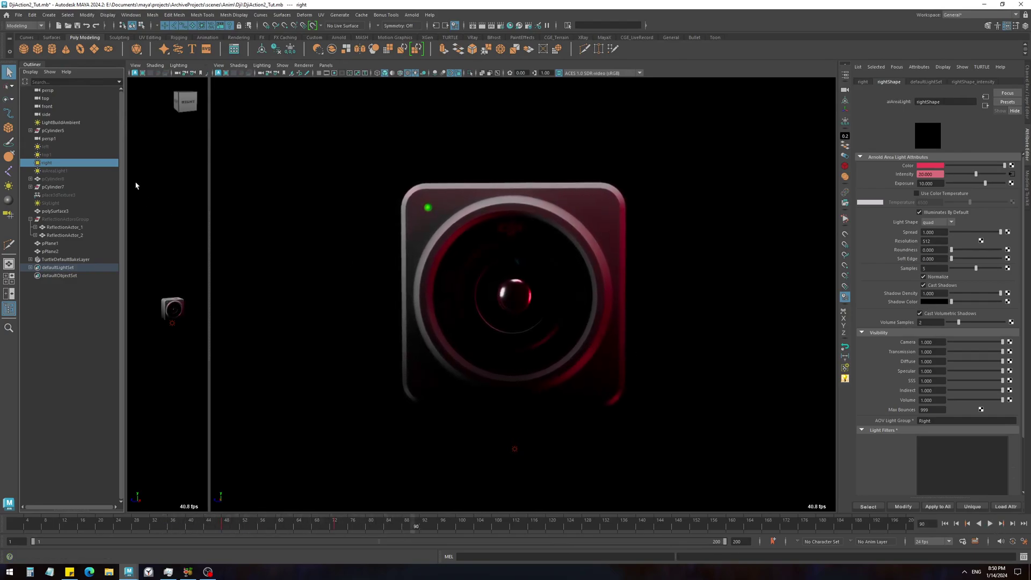
# Select aiAreaLight1 and try an intensity of 30 on frame 70 to light the lens lettering.
pyautogui.click(83, 171)
pyautogui.moveTo(334, 529)
pyautogui.mouseDown()
pyautogui.moveTo(151, 525)
pyautogui.moveTo(353, 531)
pyautogui.moveTo(324, 529)
pyautogui.mouseUp()
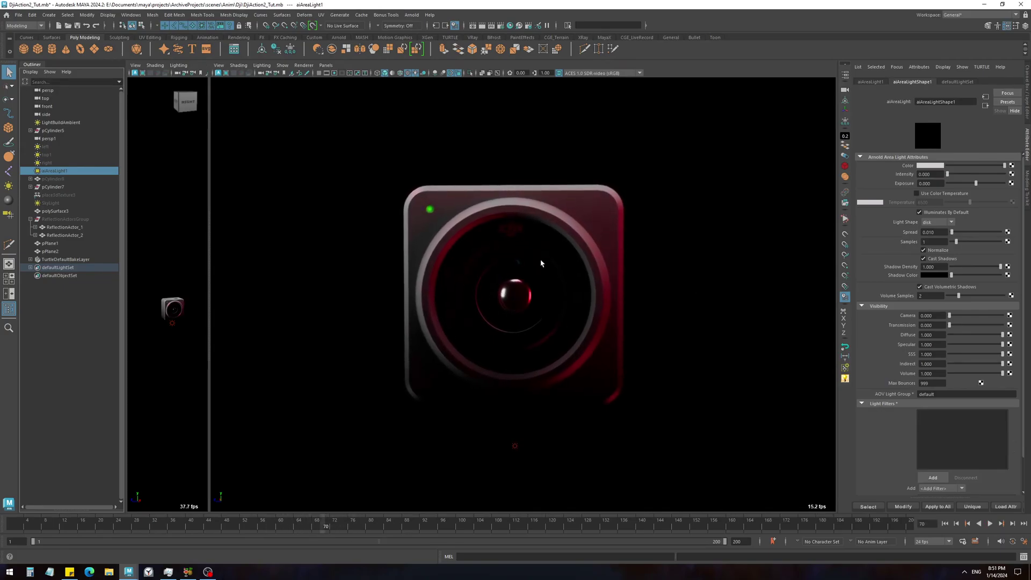
pyautogui.click(935, 175)
pyautogui.write('20')
pyautogui.press('Return')
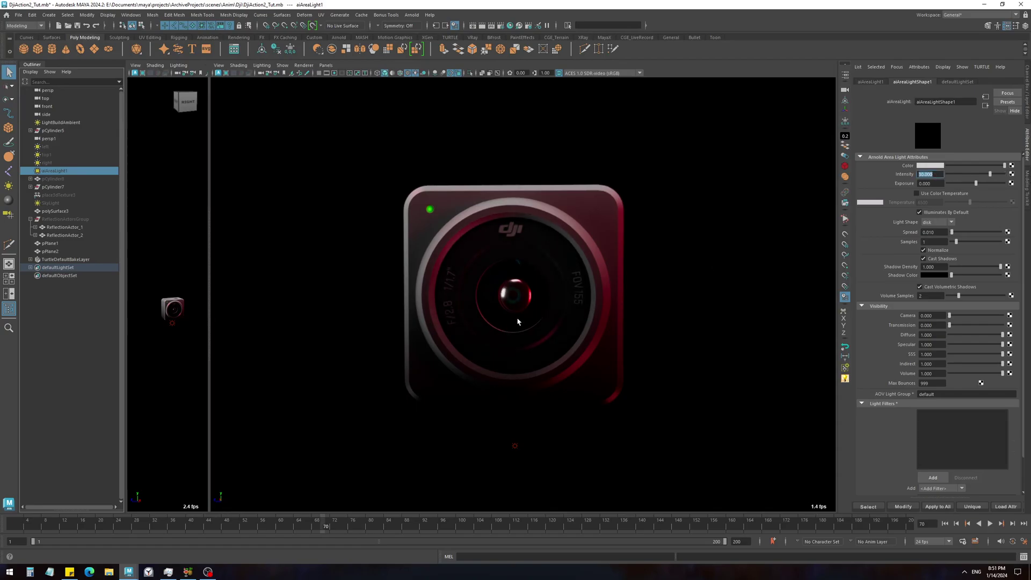
# Key aiAreaLight1's intensity at 0 on frame 65.
pyautogui.moveTo(314, 529); pyautogui.dragTo(272, 531)
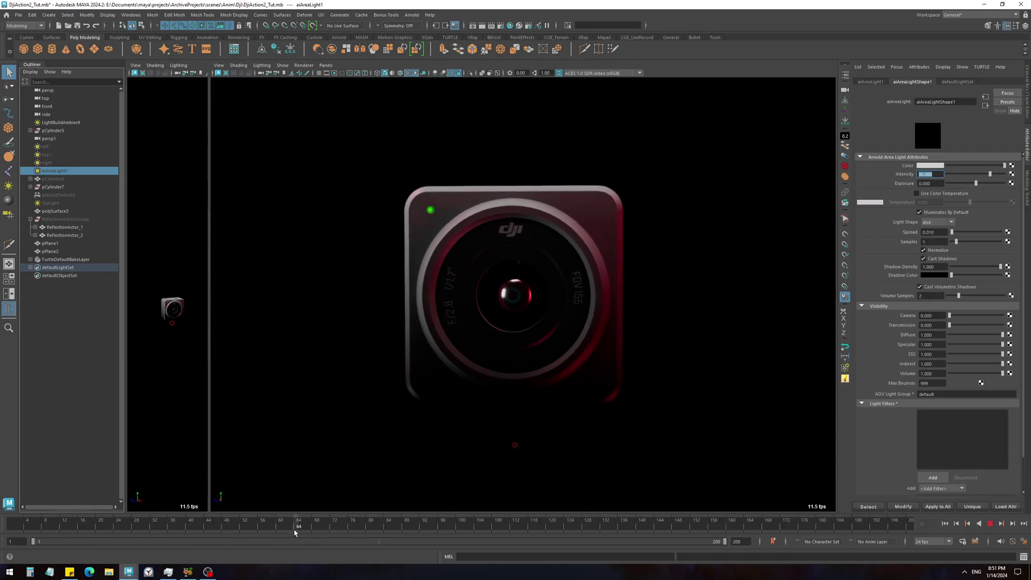
pyautogui.hotkey('alt', 'v')
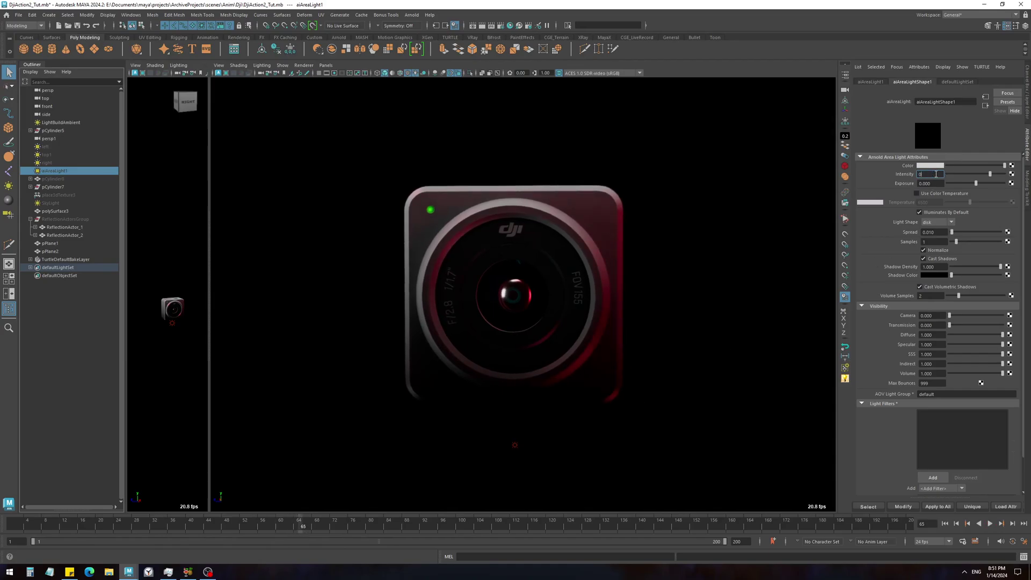
pyautogui.press('Return')
pyautogui.rightClick(936, 174)
pyautogui.click(971, 187)
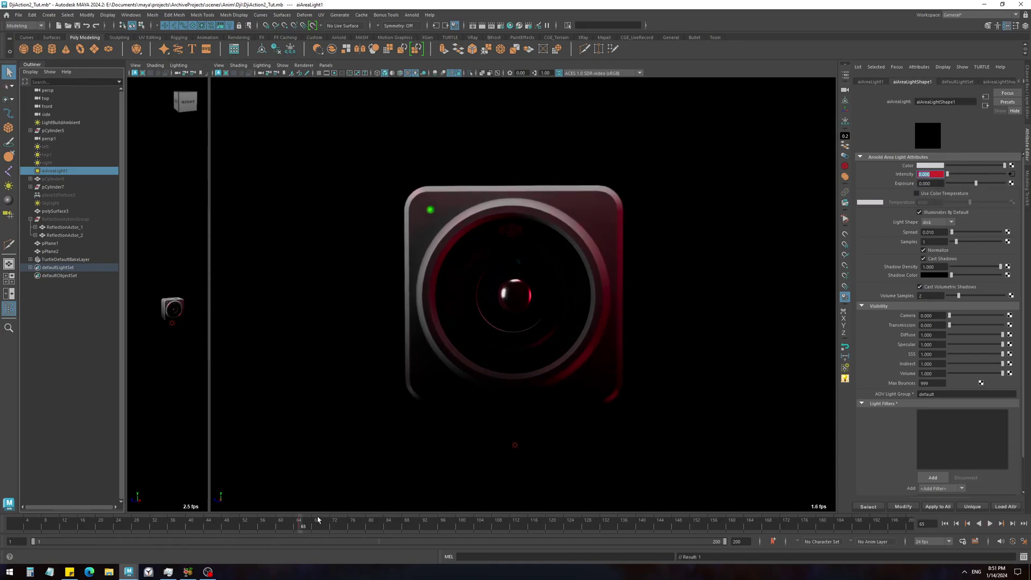
# Key aiAreaLight1's intensity at 20 on frame 93 and play the animation to check the fade-in.
pyautogui.moveTo(318, 520); pyautogui.dragTo(428, 519)
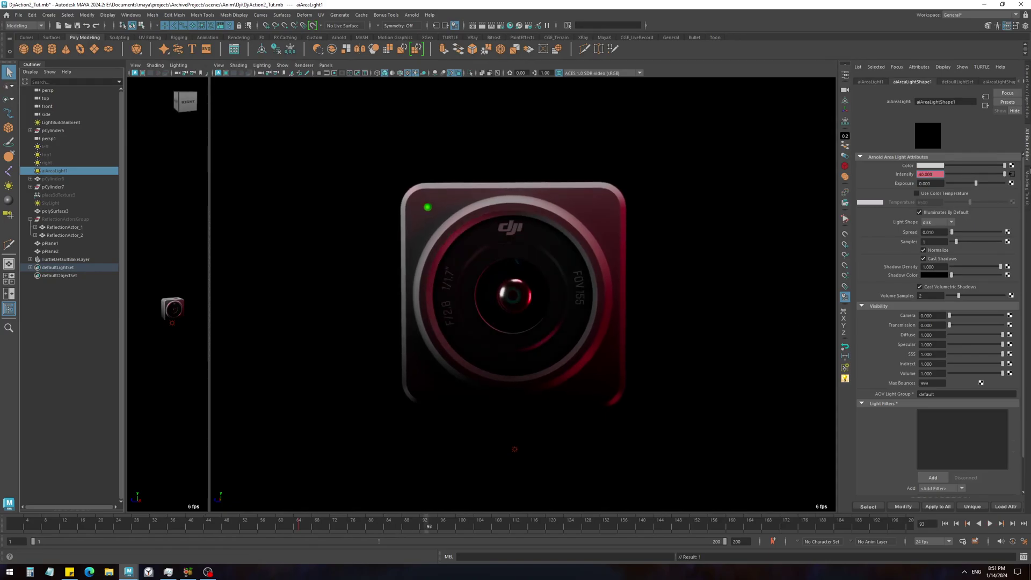
pyautogui.write('20')
pyautogui.press('Return')
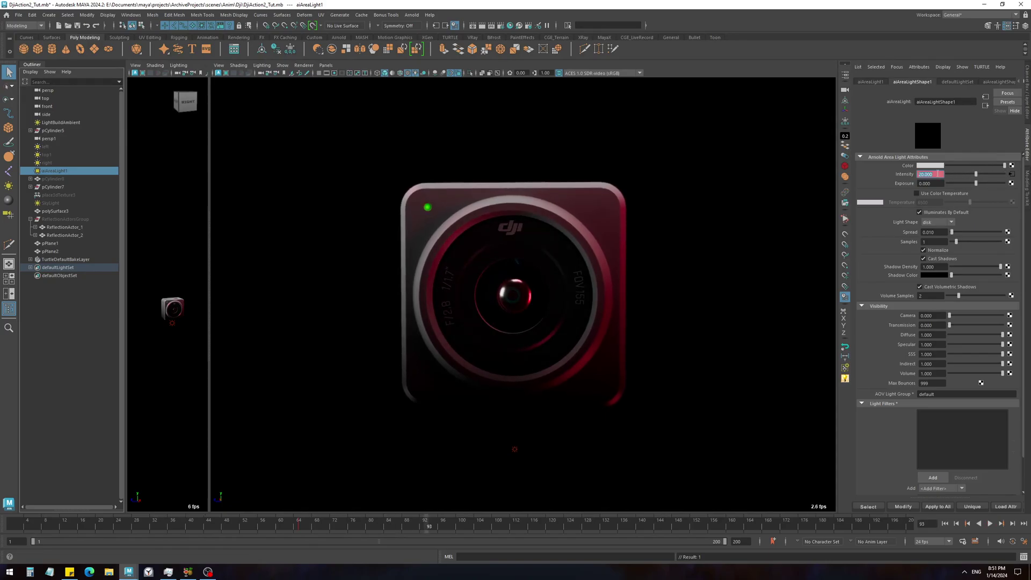
pyautogui.rightClick(935, 174)
pyautogui.click(961, 195)
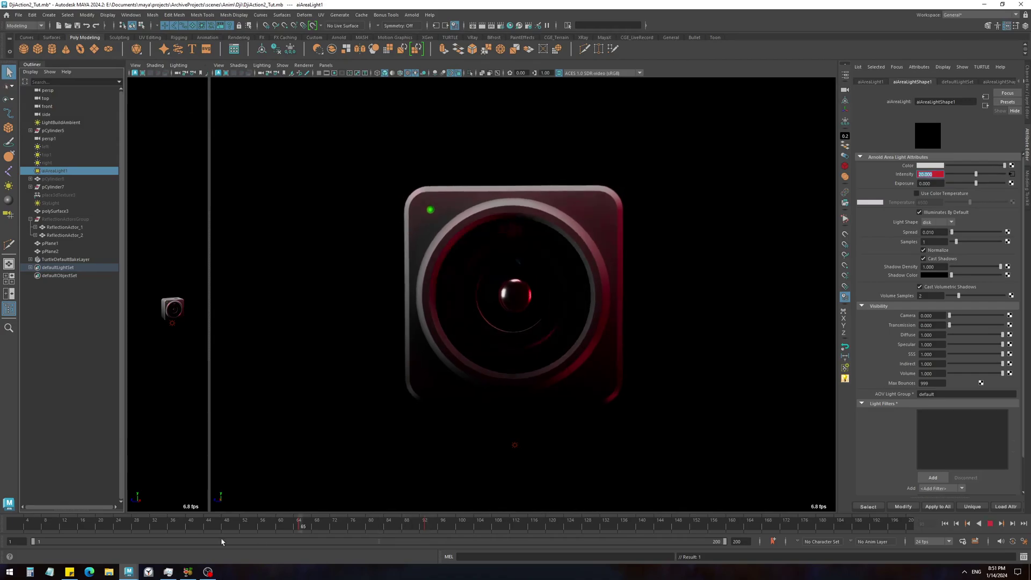
pyautogui.click(991, 524)
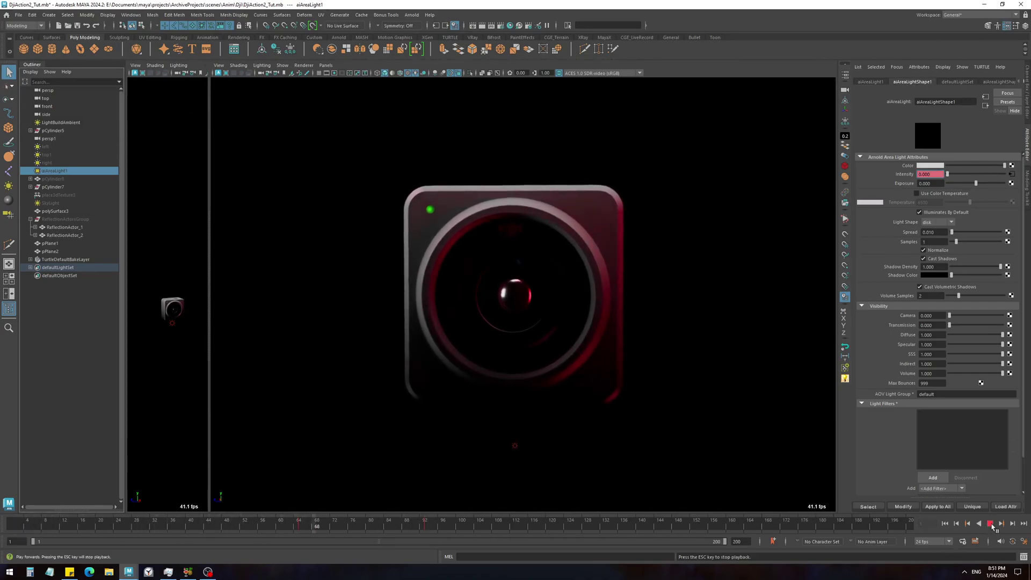
pyautogui.click(990, 524)
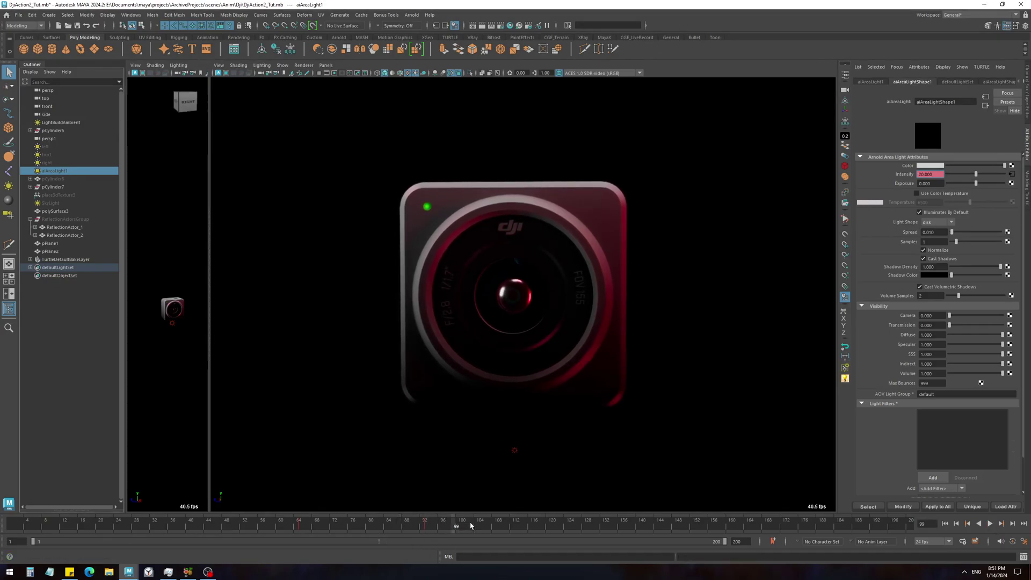
# Move aiAreaLight1's intensity keys earlier so its fade-in starts at about frame 52, and play back the result.
pyautogui.keyDown('shift'); pyautogui.moveTo(471, 526); pyautogui.dragTo(436, 526); pyautogui.keyUp('shift')
pyautogui.moveTo(291, 524); pyautogui.dragTo(272, 529)
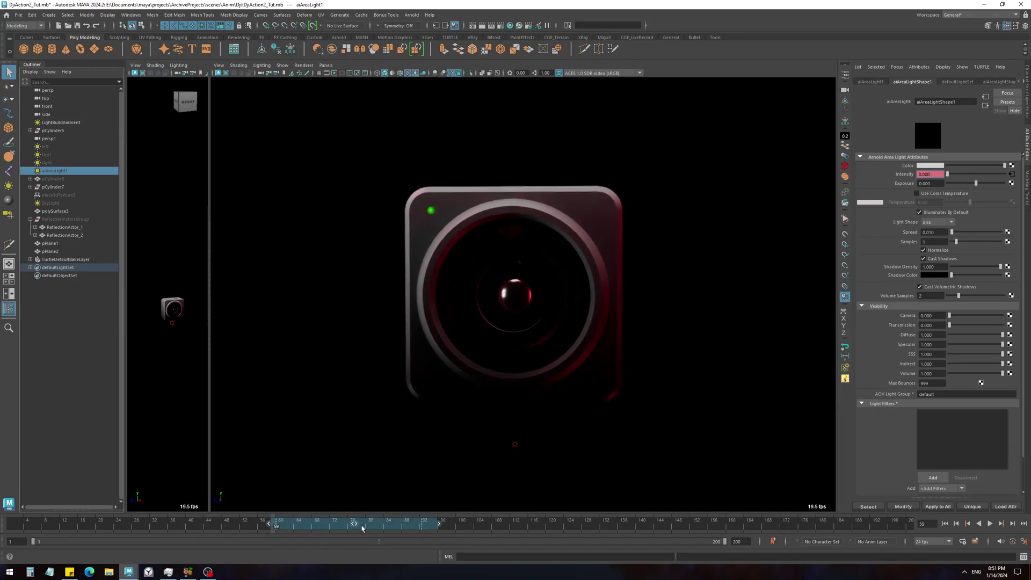
pyautogui.moveTo(362, 528); pyautogui.dragTo(321, 528)
pyautogui.click(413, 525)
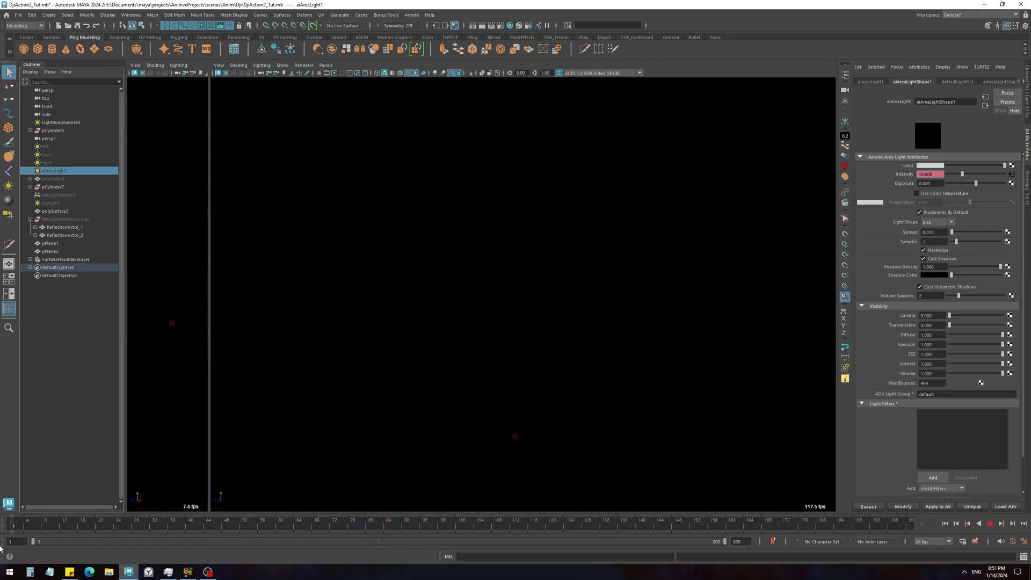
pyautogui.click(989, 523)
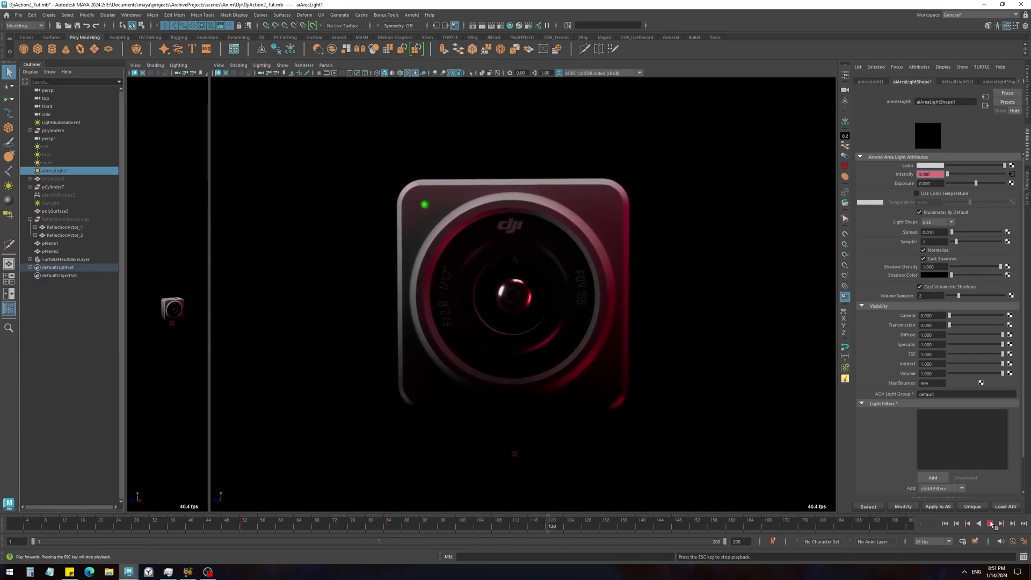
pyautogui.click(991, 524)
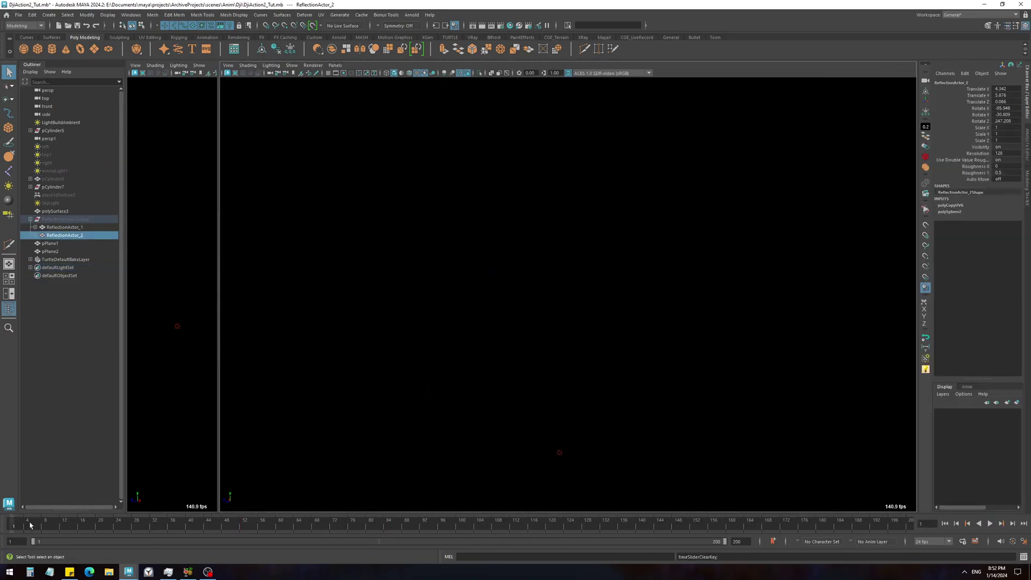
# At frame 104, inspect the DjiBody material's attributes and the objects ReflectionActor_1 and ReflectionActor_2.
pyautogui.moveTo(30, 526); pyautogui.dragTo(477, 536)
pyautogui.click(640, 208)
pyautogui.hotkey('ctrl', 'a')
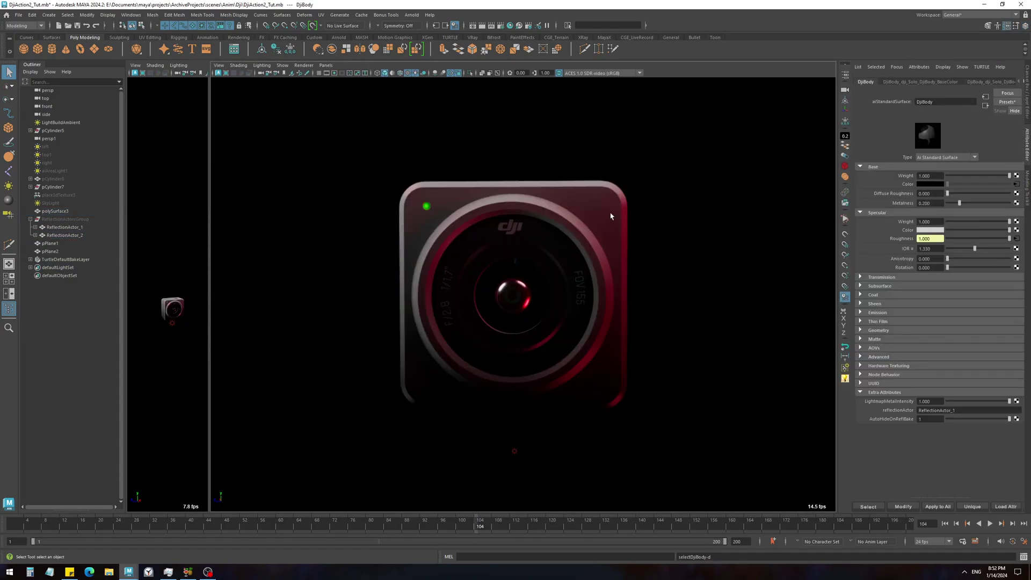
pyautogui.click(81, 228)
pyautogui.press('e')
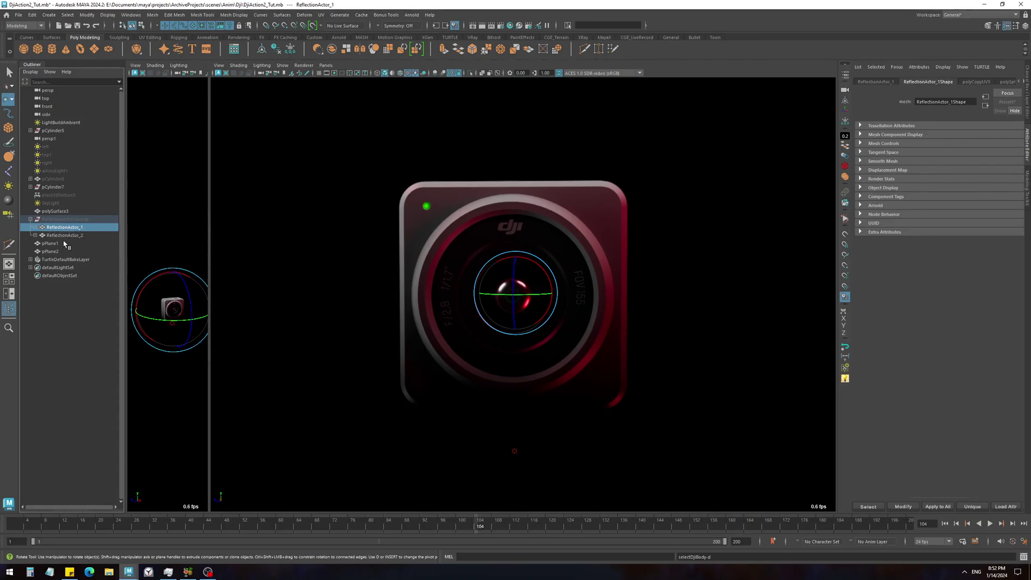
pyautogui.click(90, 236)
pyautogui.click(89, 228)
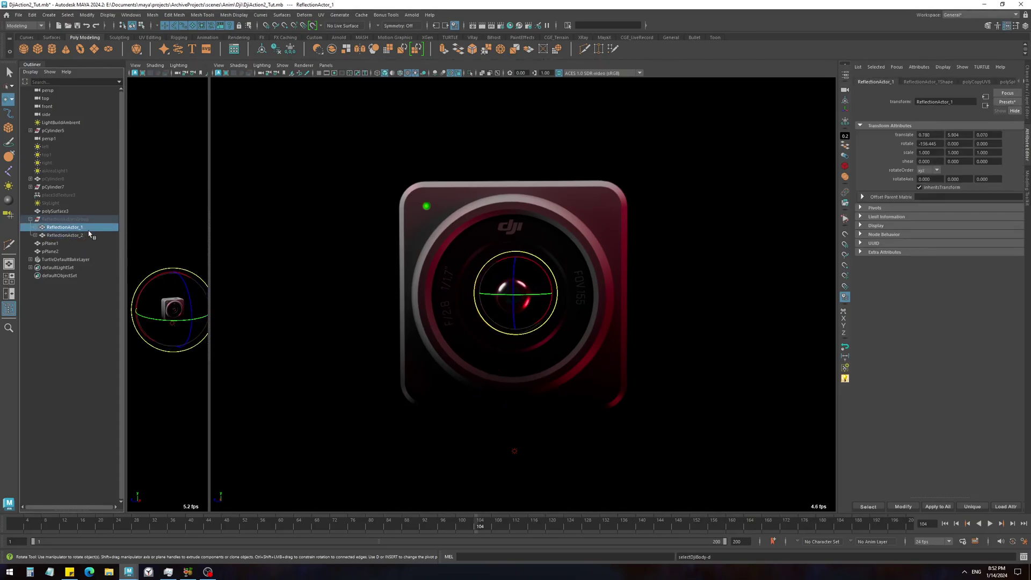
# Try moving the camera body polySurface3 sideways and undo the move.
pyautogui.click(421, 209)
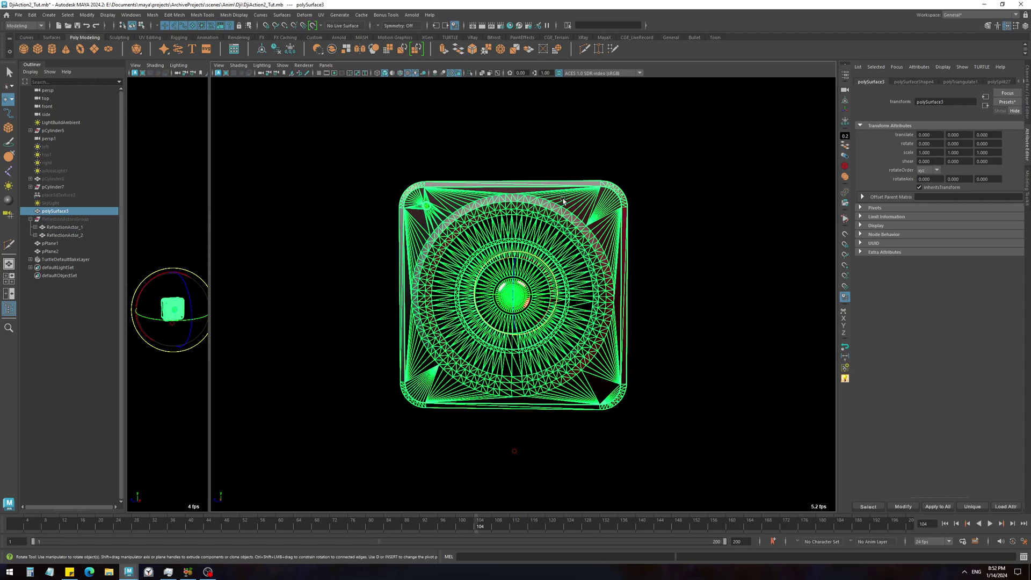
pyautogui.press('w')
pyautogui.moveTo(653, 291); pyautogui.dragTo(623, 292, button='middle')
pyautogui.hotkey('ctrl', 'z')
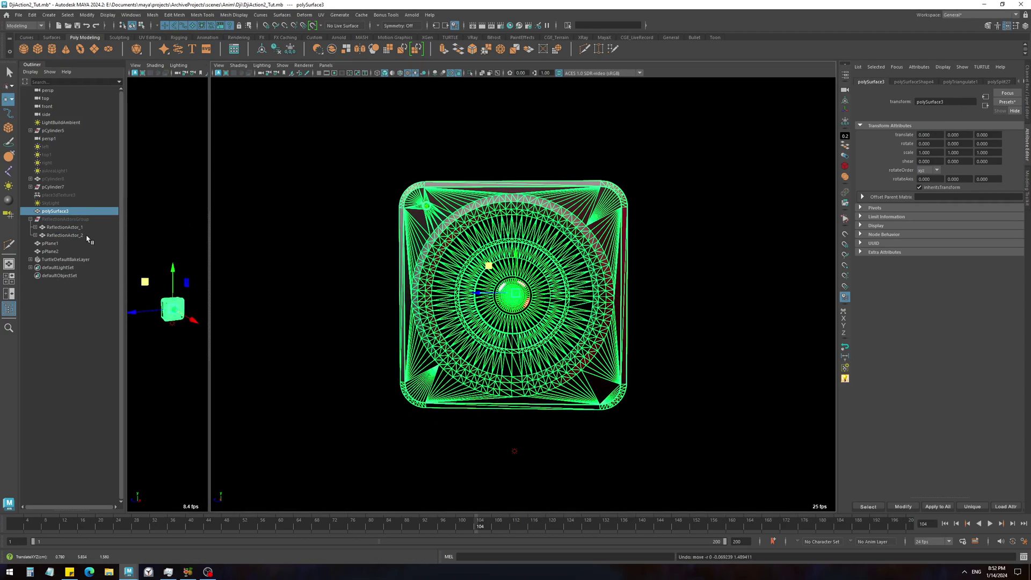
# Try rotating the reflection actor about the vertical axis and undo the rotation.
pyautogui.click(88, 237)
pyautogui.press('e')
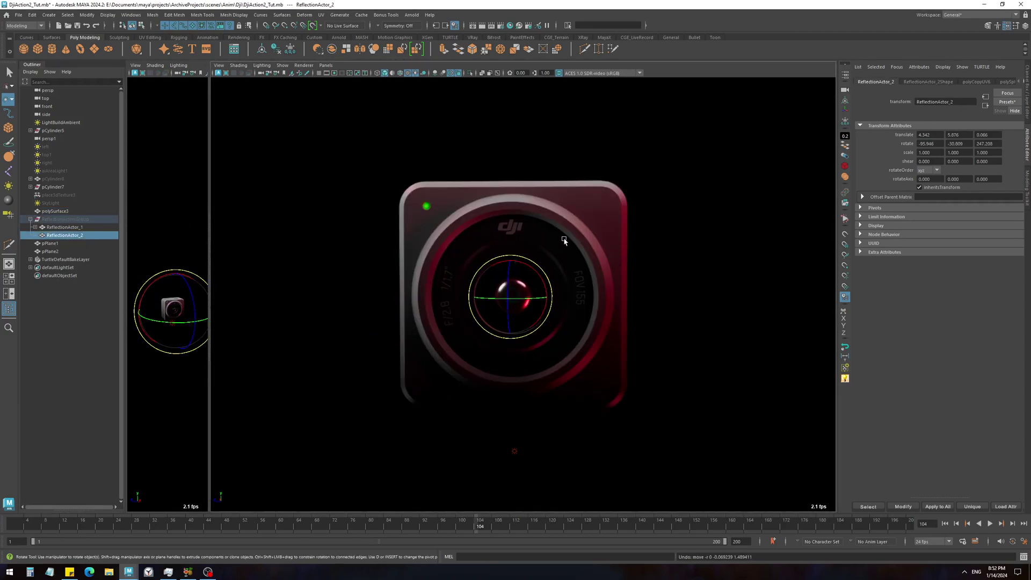
pyautogui.moveTo(522, 310); pyautogui.dragTo(605, 312)
pyautogui.click(77, 228)
# Play and scrub the opening frames, and check the camera body's DjiBody material at frame 6.
pyautogui.hotkey('alt', 'v')
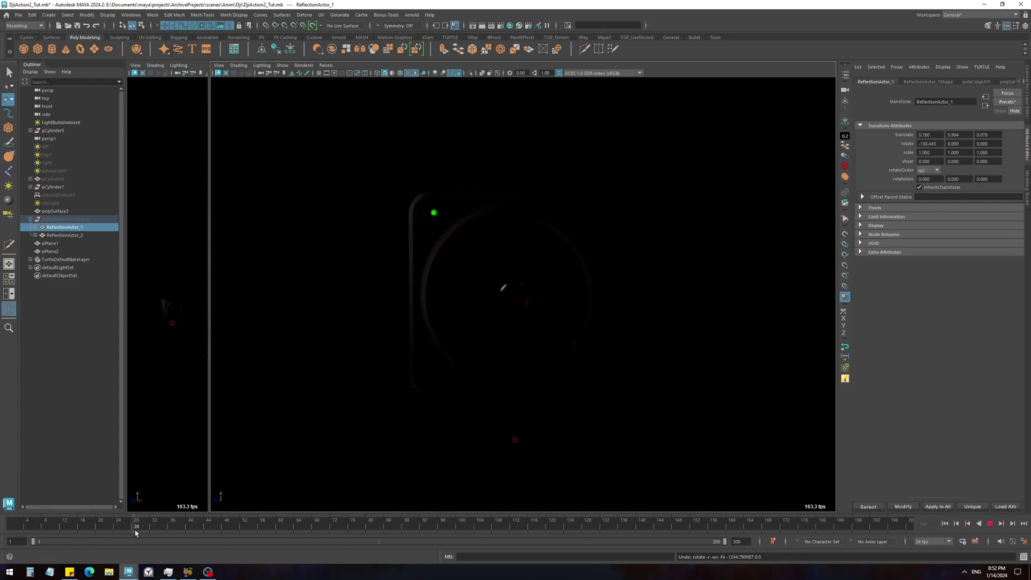
pyautogui.moveTo(140, 531); pyautogui.dragTo(27, 536)
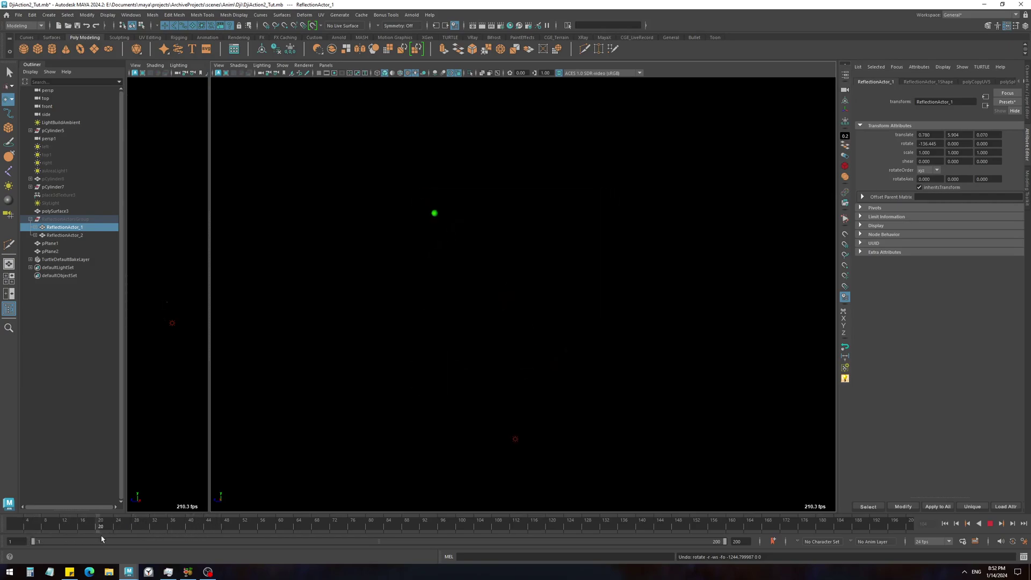
pyautogui.moveTo(102, 538); pyautogui.dragTo(35, 539)
pyautogui.click(569, 243)
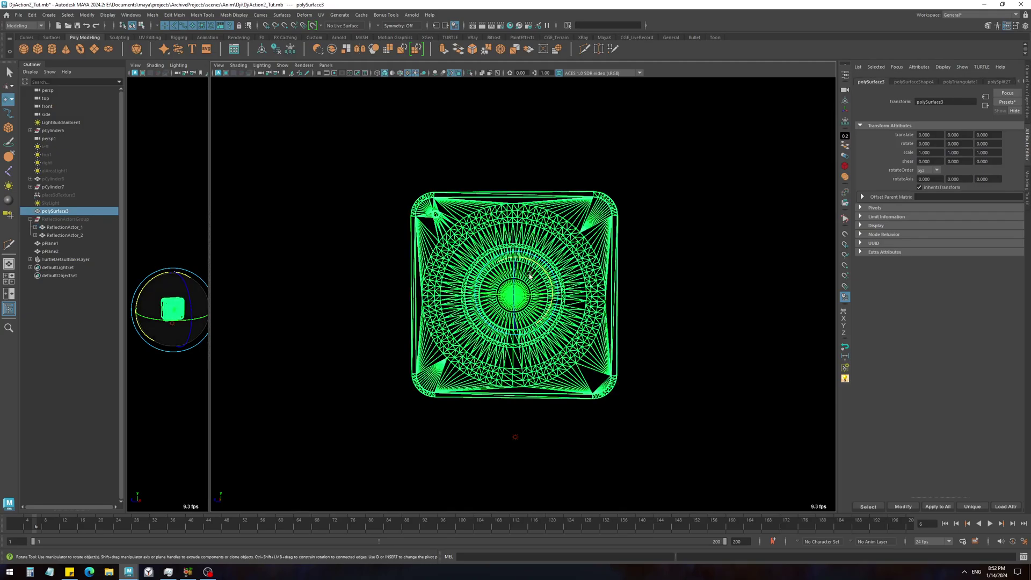
pyautogui.hotkey('ctrl', 'a')
pyautogui.hotkey('ctrl', 'a')
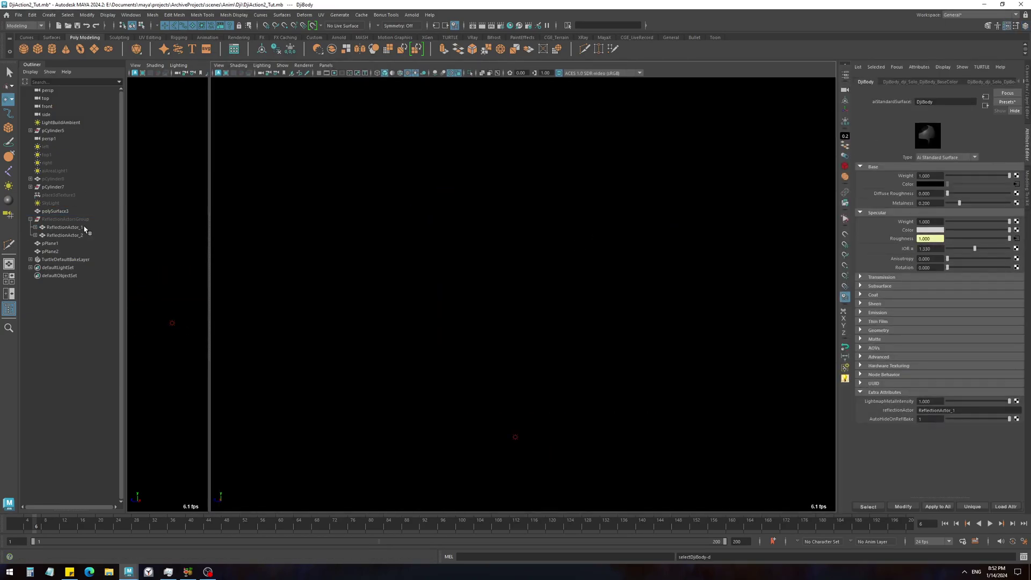
# Shift all intensity keys of the left, top1, right and aiAreaLight1 lights 20 frames later.
pyautogui.moveTo(60, 147); pyautogui.dragTo(57, 160)
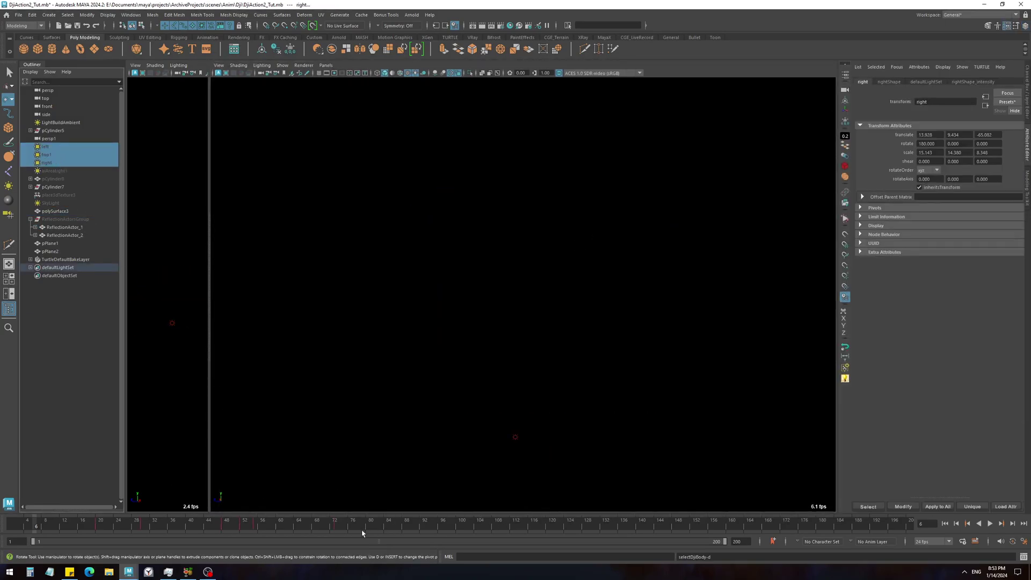
pyautogui.keyDown('ctrl'); pyautogui.click(54, 170); pyautogui.keyUp('ctrl')
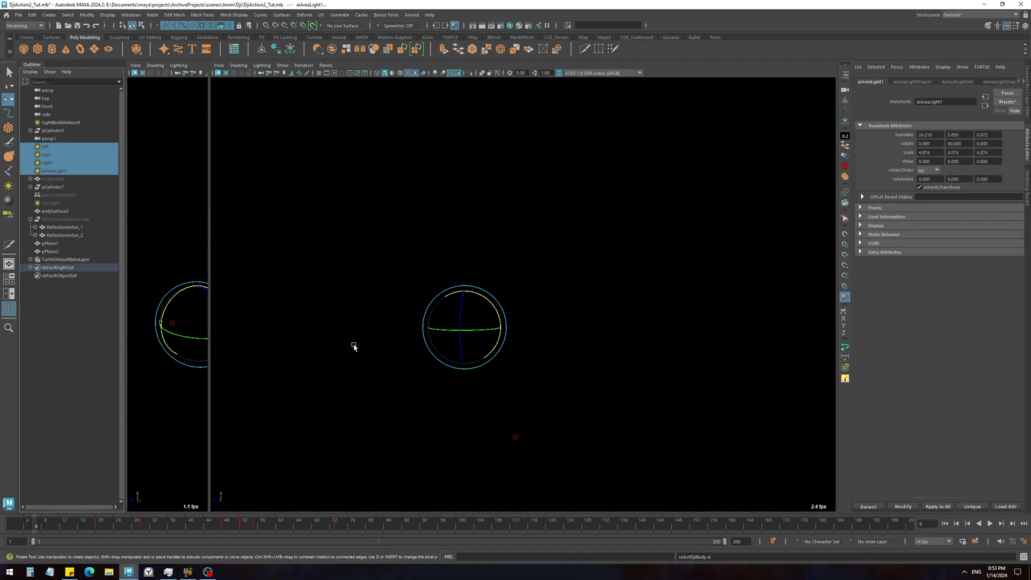
pyautogui.keyDown('shift'); pyautogui.moveTo(405, 523); pyautogui.dragTo(8, 527); pyautogui.keyUp('shift')
pyautogui.moveTo(208, 524); pyautogui.dragTo(300, 524)
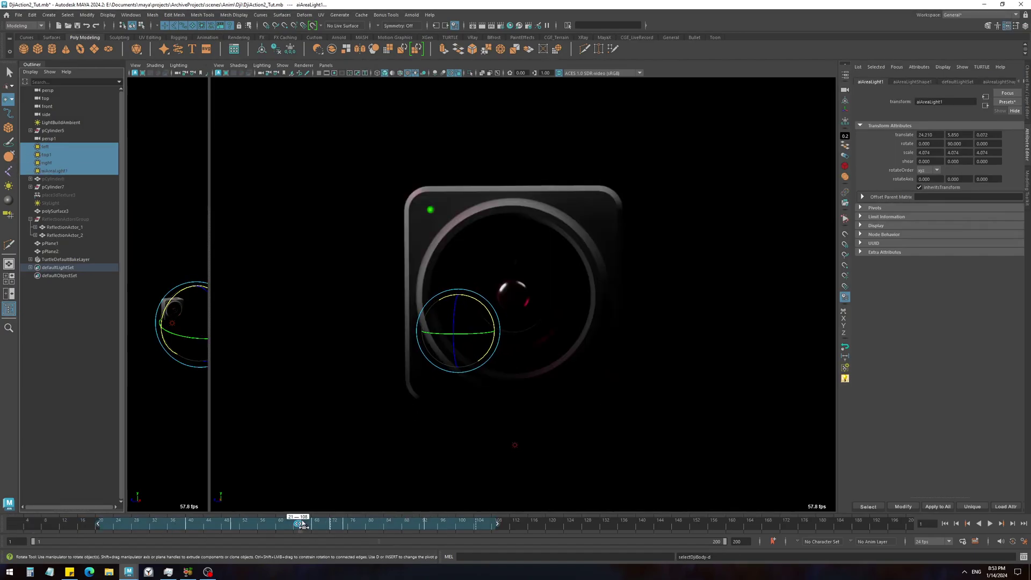
pyautogui.doubleClick(126, 526)
pyautogui.click(385, 458)
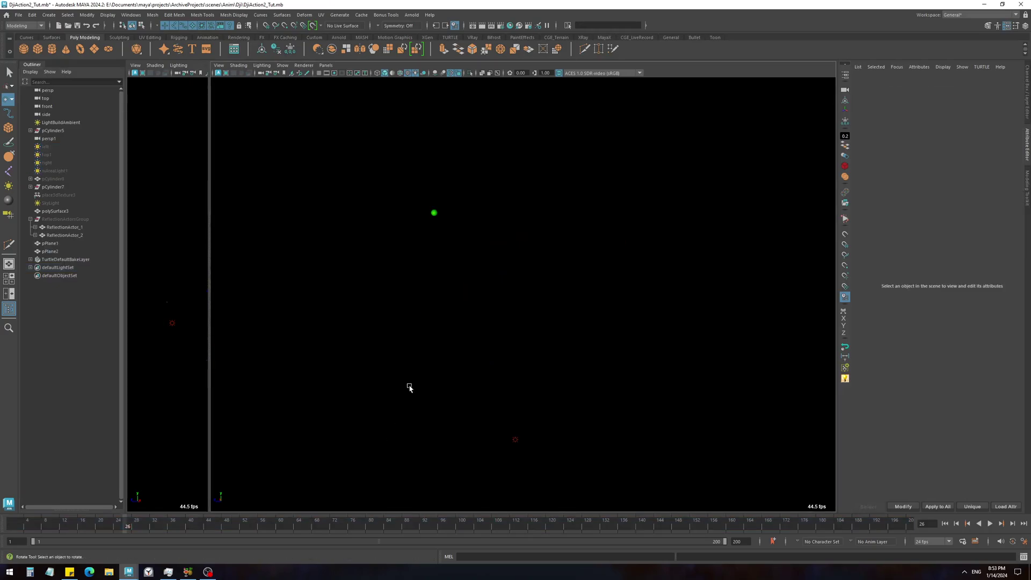
# At frame 65, open the camera body's DjiBody material and raise its metalness to about 0.9.
pyautogui.moveTo(145, 528); pyautogui.dragTo(301, 513)
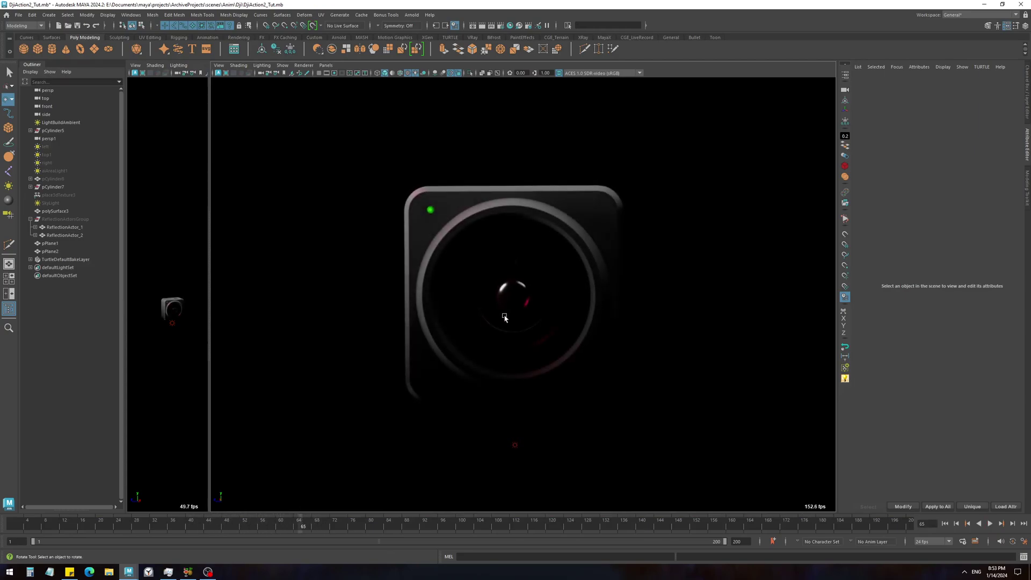
pyautogui.click(586, 245)
pyautogui.press('m')
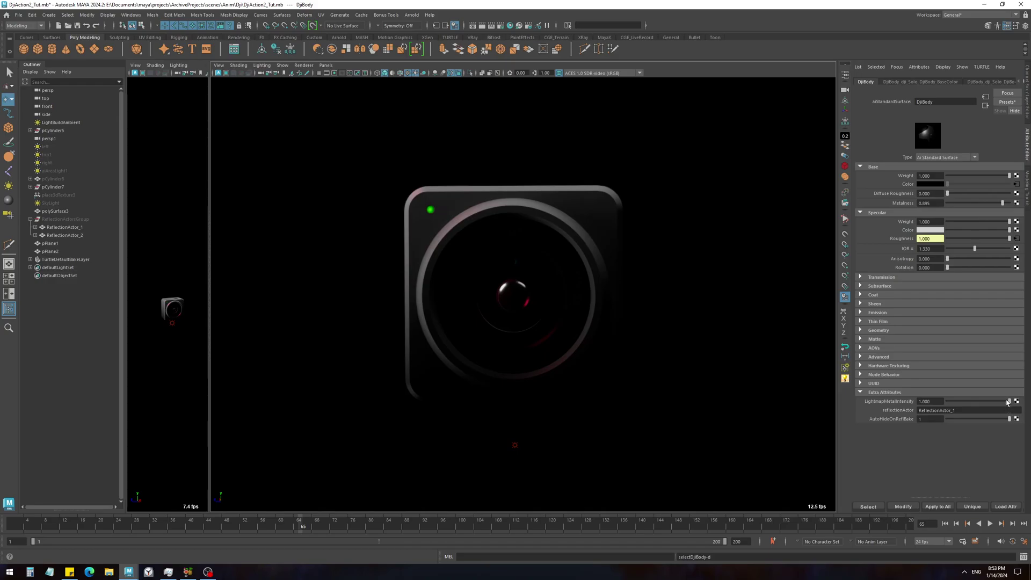
# Try DjiBody's LightmapMetalIntensity at 0 on frames 65 and 1, restore it to 1 and play the animation.
pyautogui.moveTo(1007, 403); pyautogui.dragTo(952, 403)
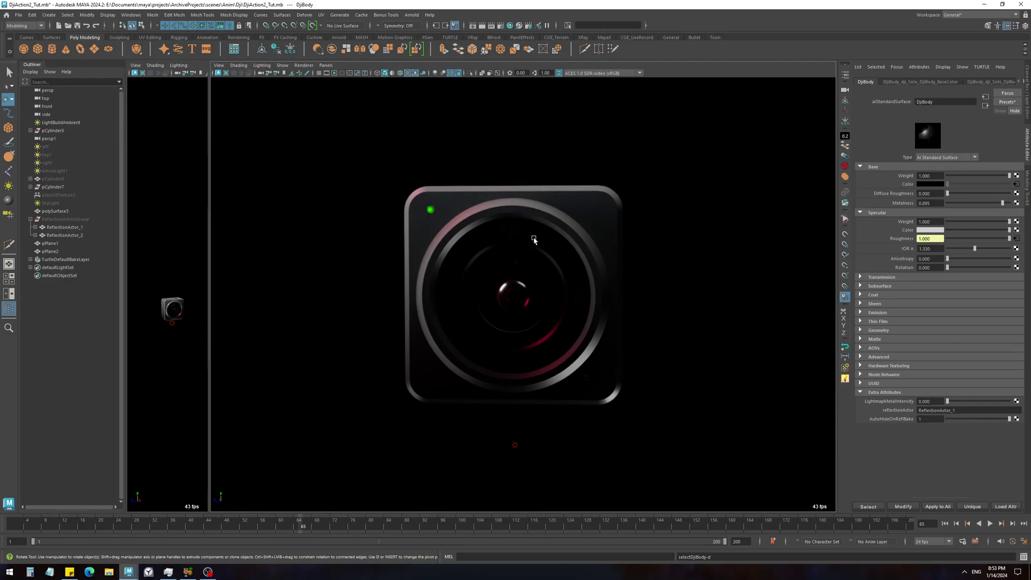
pyautogui.moveTo(287, 521); pyautogui.dragTo(8, 517)
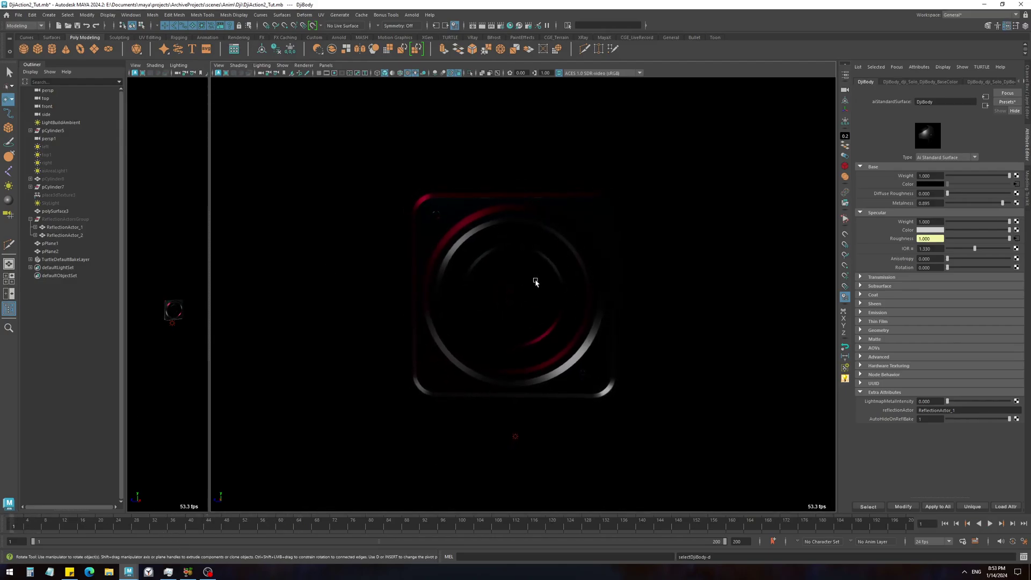
pyautogui.moveTo(948, 403); pyautogui.dragTo(1015, 402)
pyautogui.hotkey('alt', 'v')
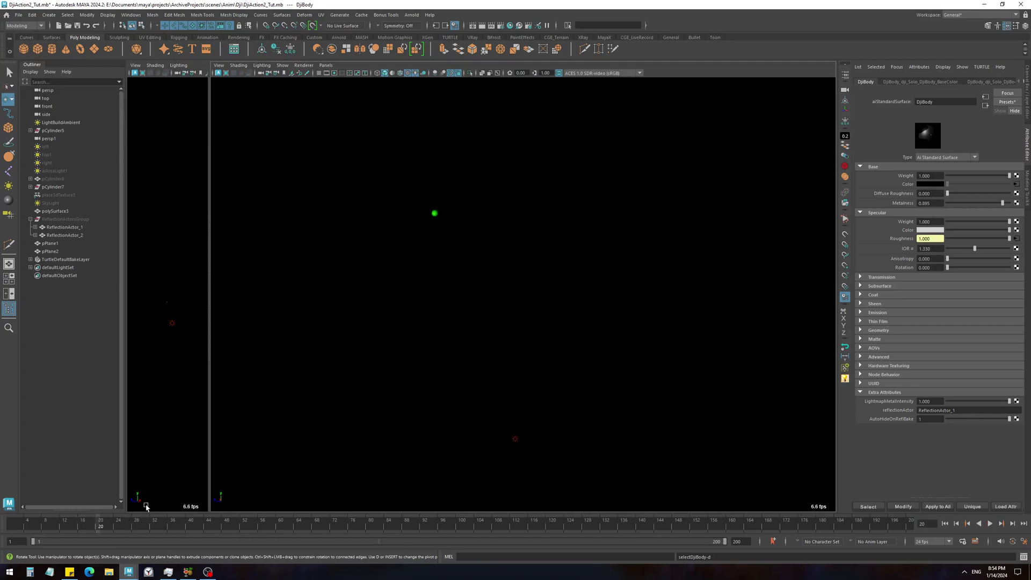
# Key DjiBody's LightmapMetalIntensity at 1 on frame 20 and at about 0.57 on frame 28.
pyautogui.rightClick(930, 401)
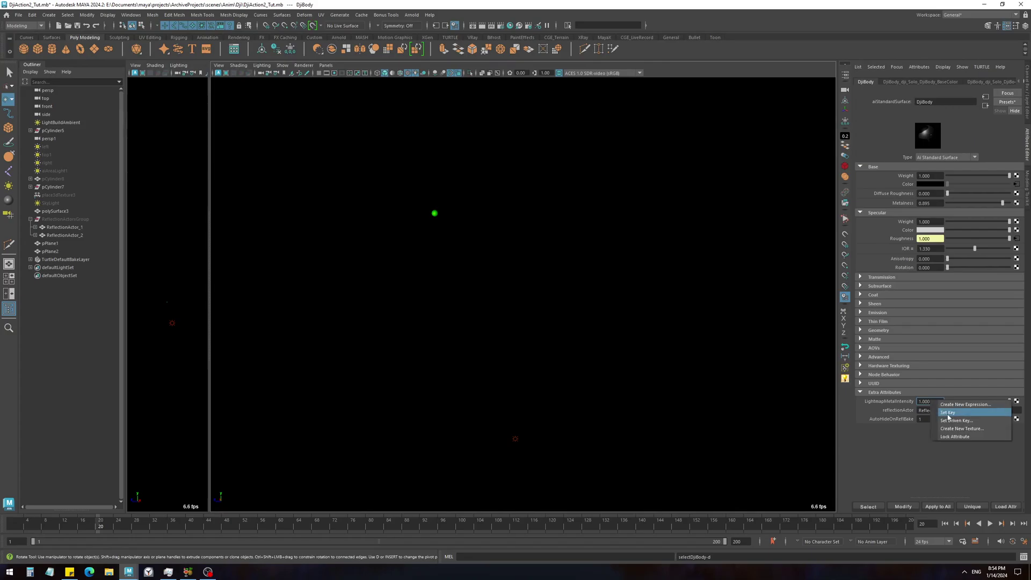
pyautogui.click(949, 413)
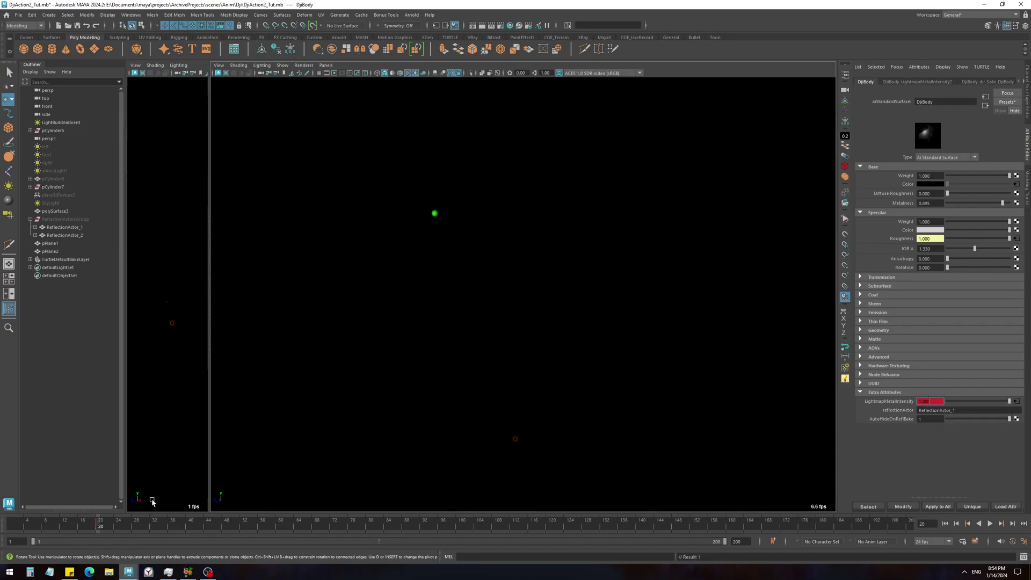
pyautogui.moveTo(103, 528)
pyautogui.mouseDown()
pyautogui.moveTo(184, 529)
pyautogui.moveTo(172, 527)
pyautogui.mouseUp()
pyautogui.moveTo(973, 403)
pyautogui.mouseDown()
pyautogui.moveTo(993, 403)
pyautogui.moveTo(984, 404)
pyautogui.mouseUp()
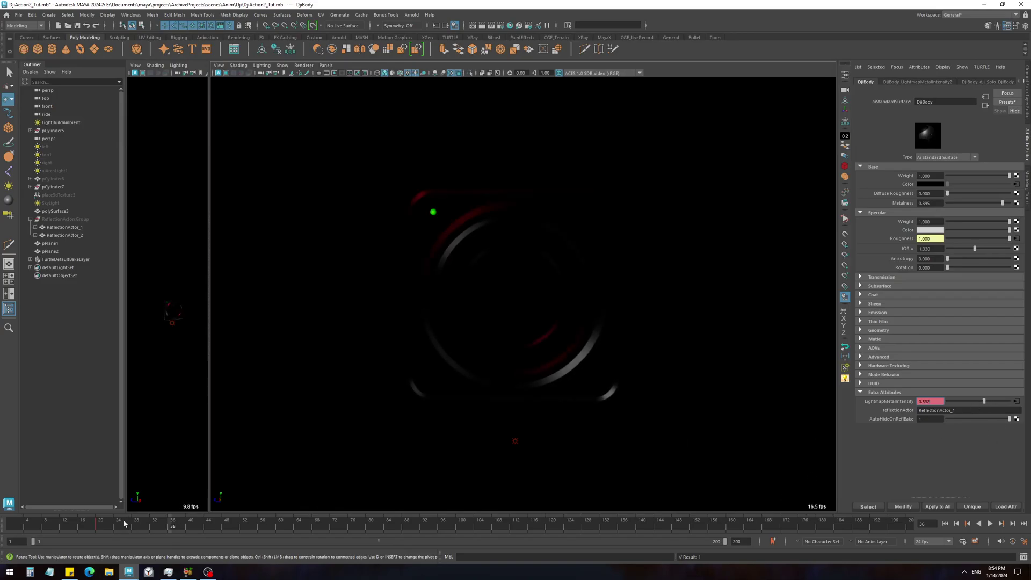
pyautogui.moveTo(118, 527); pyautogui.dragTo(135, 527)
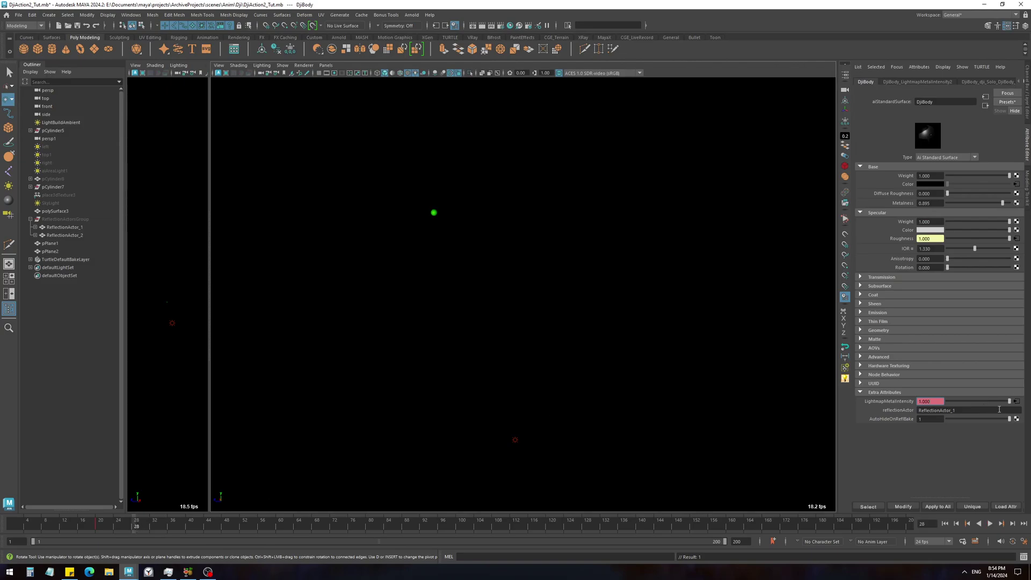
pyautogui.moveTo(1008, 401); pyautogui.dragTo(990, 403)
pyautogui.rightClick(932, 402)
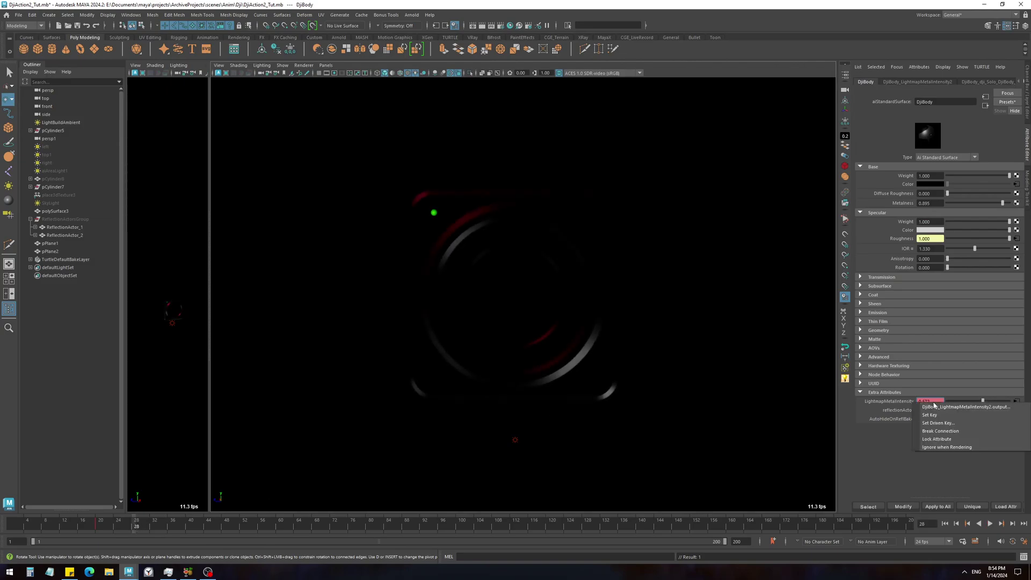
pyautogui.click(941, 413)
# Play and scrub the opening frames to check the keyed reflection fade-in on the camera body.
pyautogui.hotkey('alt', 'v')
pyautogui.moveTo(138, 528); pyautogui.dragTo(0, 517)
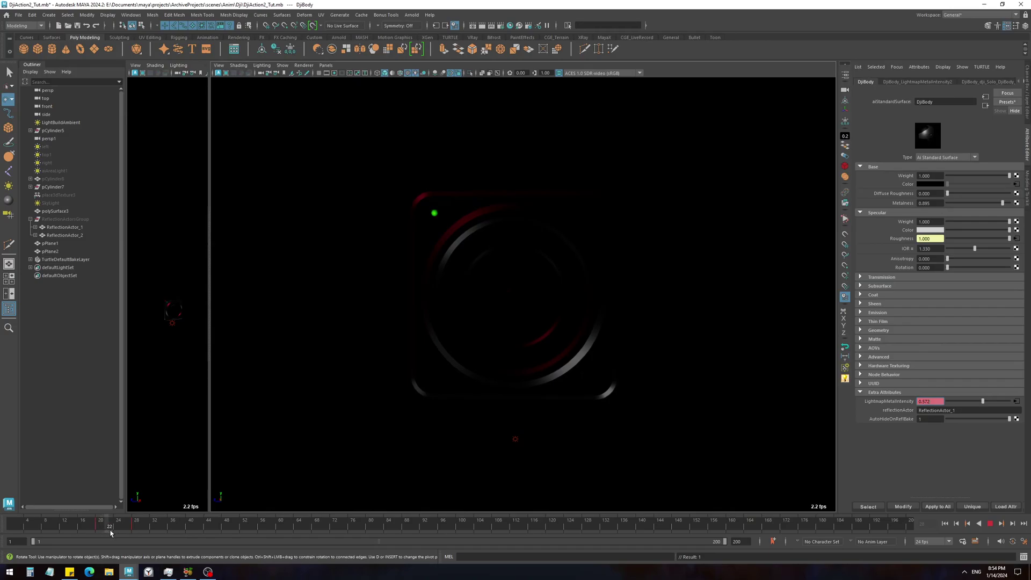
pyautogui.press('Escape')
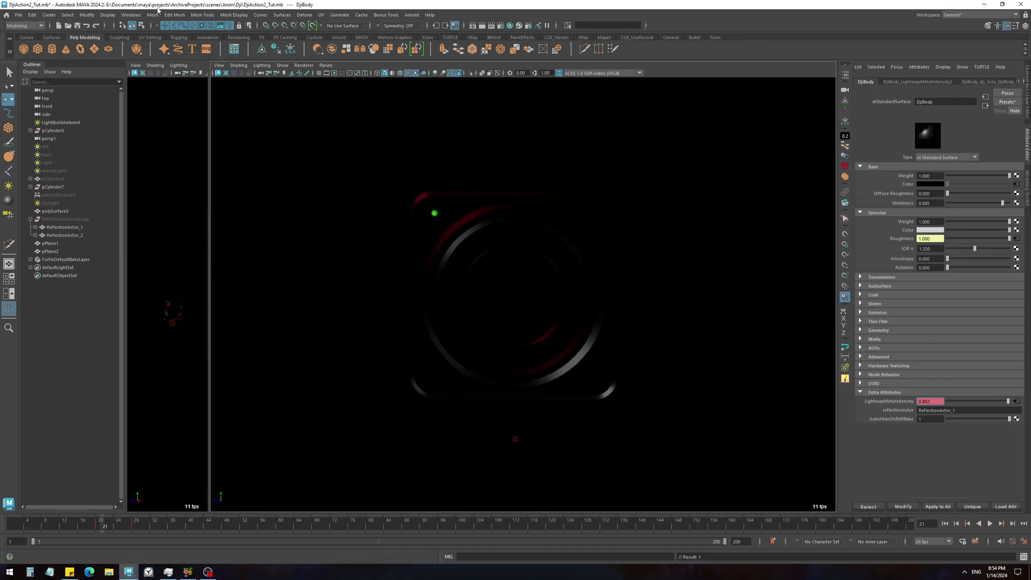
# Graph the DjiBody material's network in the Node Editor, set its LightmapMetalIntensity curve node apart and play the opening frames.
pyautogui.click(129, 15)
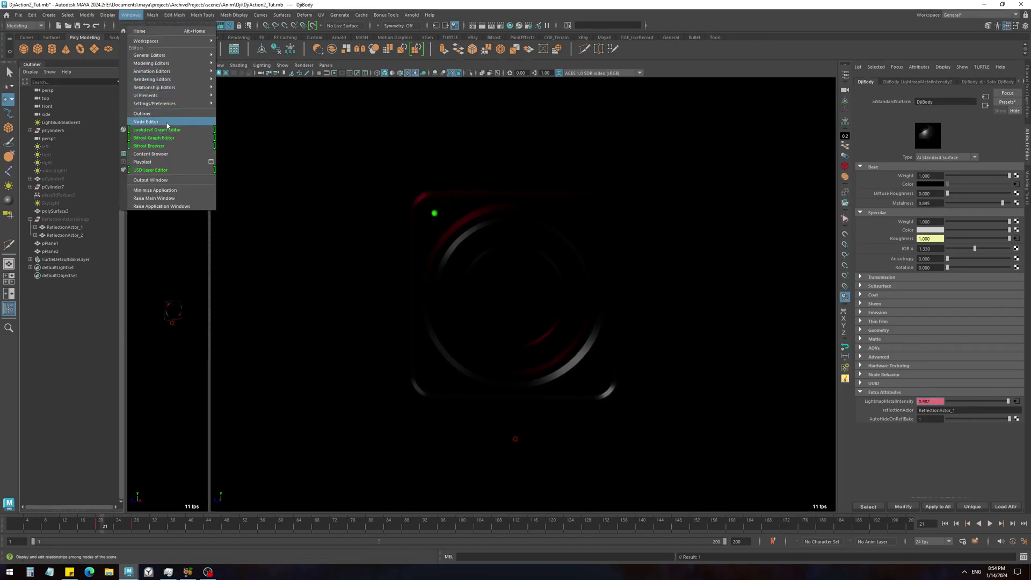
pyautogui.click(146, 121)
pyautogui.click(868, 506)
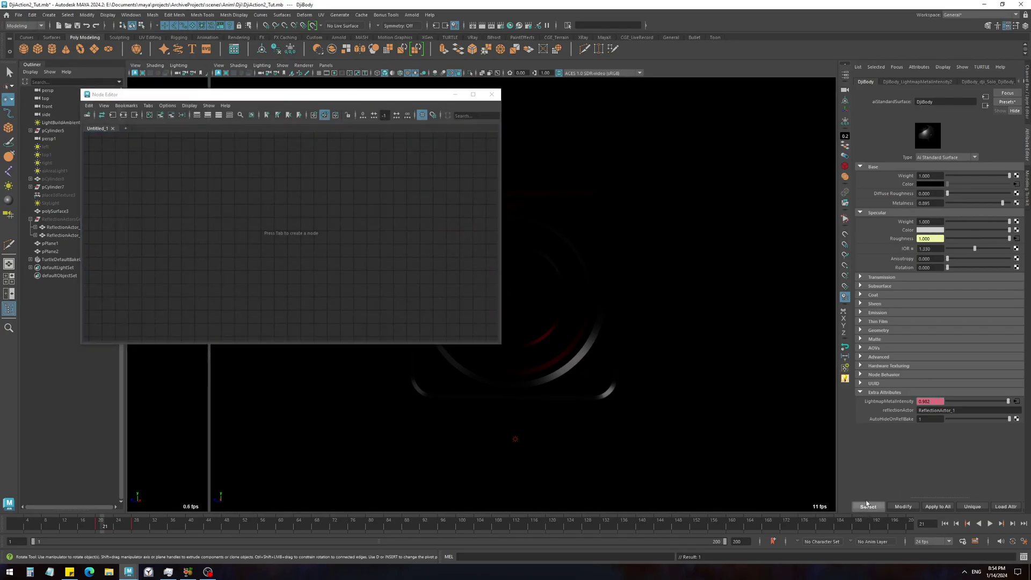
pyautogui.click(152, 117)
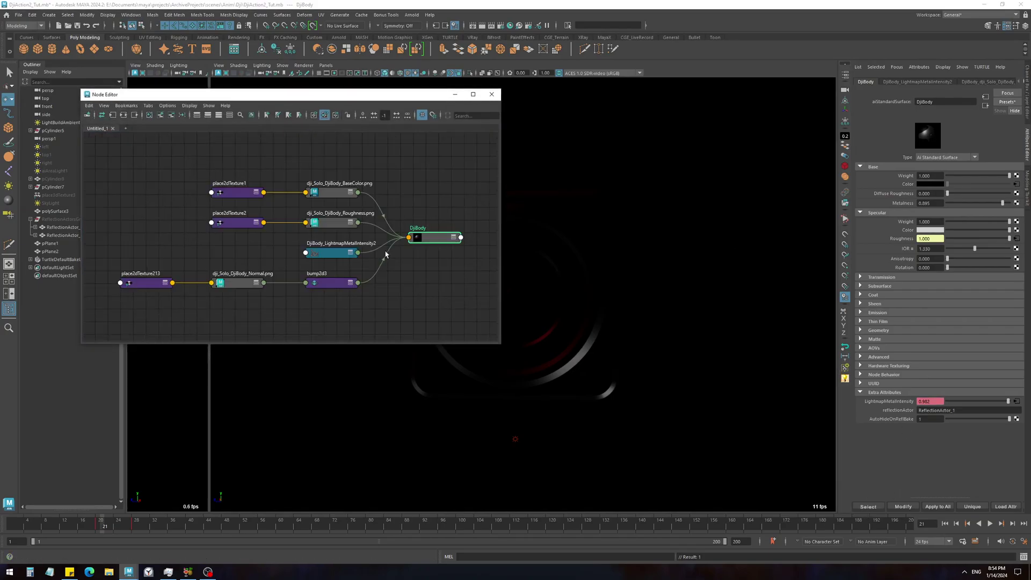
pyautogui.keyDown('alt'); pyautogui.moveTo(405, 259); pyautogui.dragTo(366, 246, button='middle'); pyautogui.keyUp('alt')
pyautogui.moveTo(386, 229); pyautogui.dragTo(428, 231)
pyautogui.press('2')
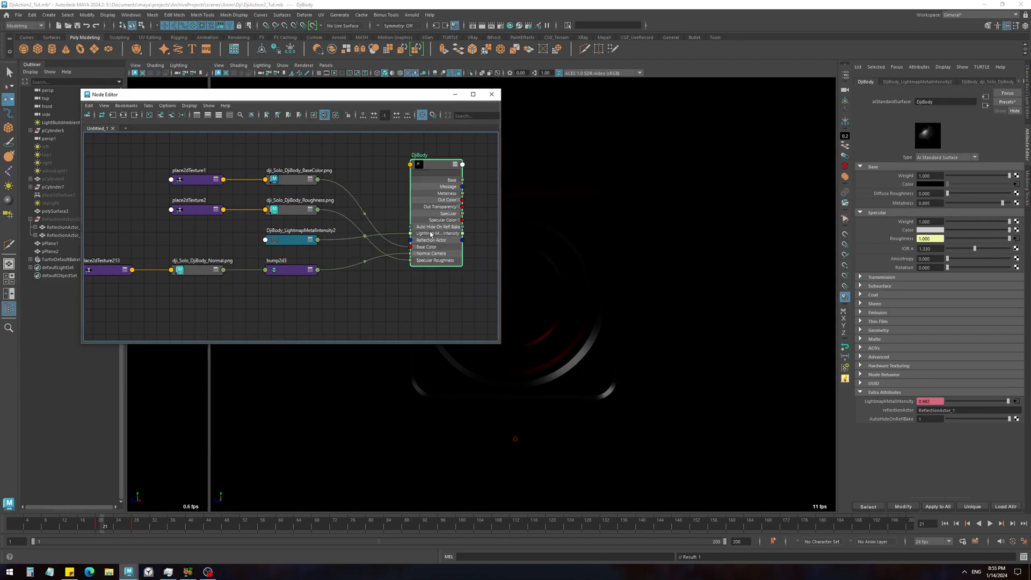
pyautogui.moveTo(293, 240); pyautogui.dragTo(277, 237)
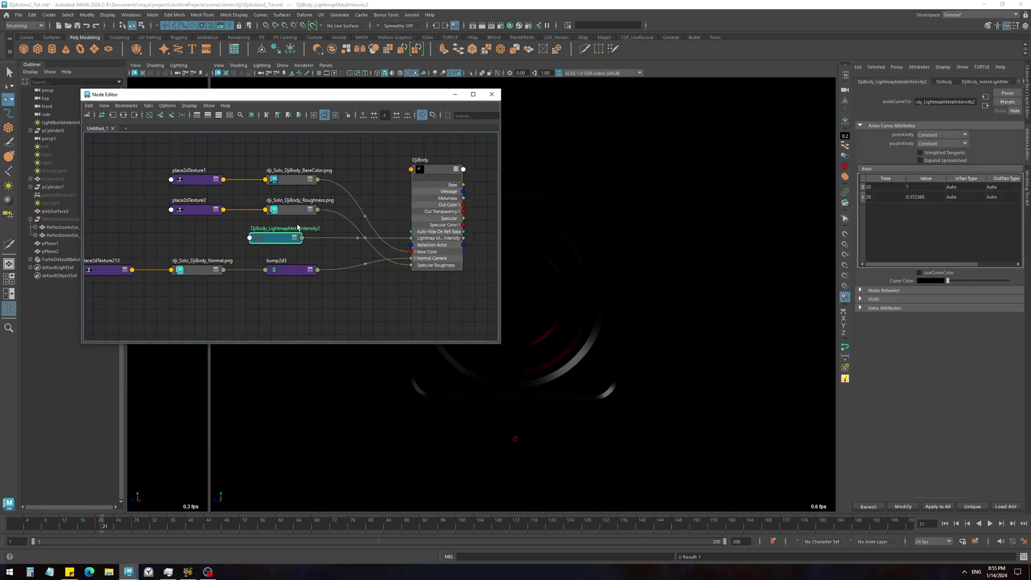
pyautogui.moveTo(281, 238); pyautogui.dragTo(253, 238)
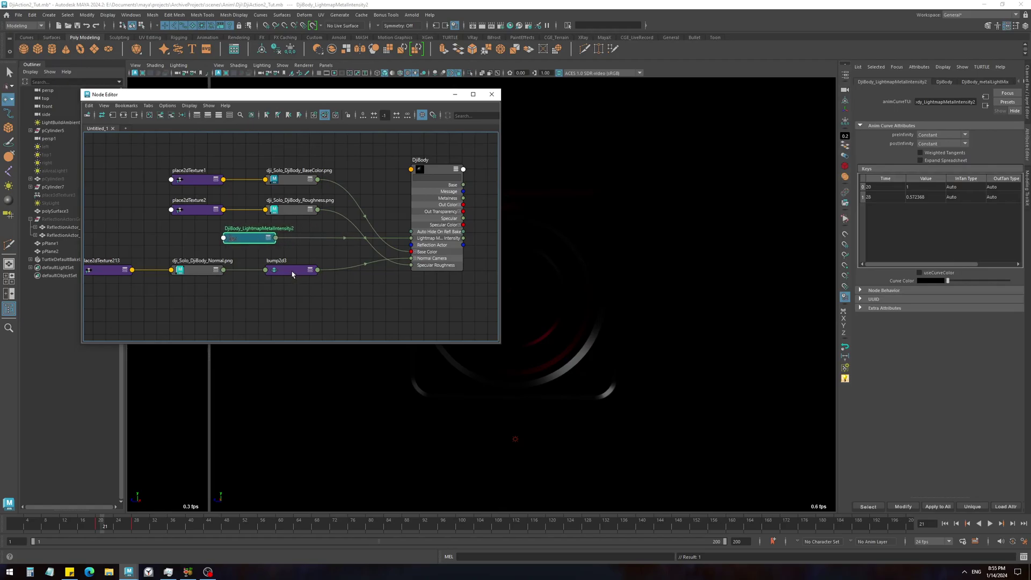
pyautogui.click(112, 529)
pyautogui.hotkey('alt', 'v')
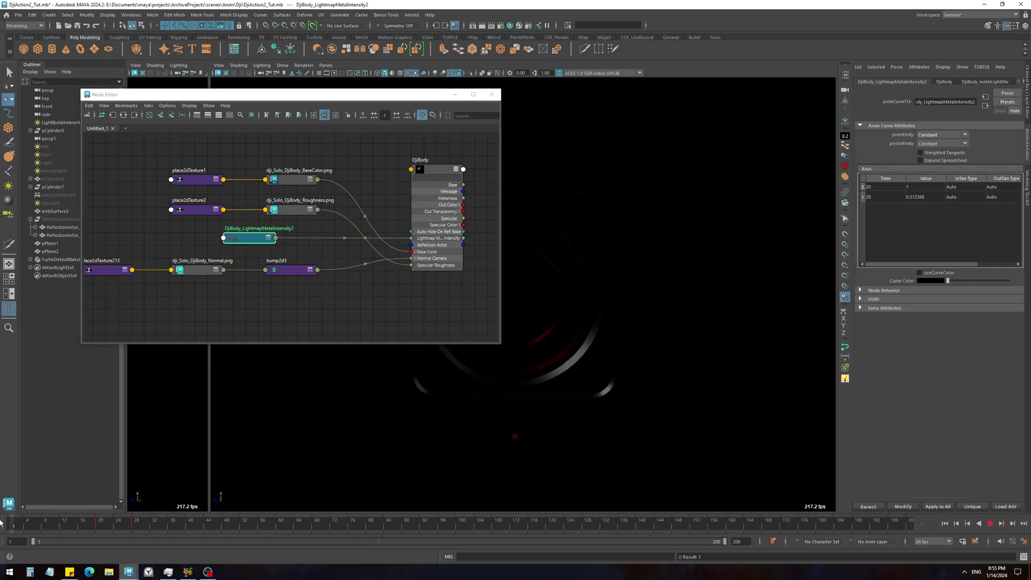
pyautogui.hotkey('alt', 'v')
# Create a multiplyDivide node in the graph beside the DjiBody material.
pyautogui.click(311, 249)
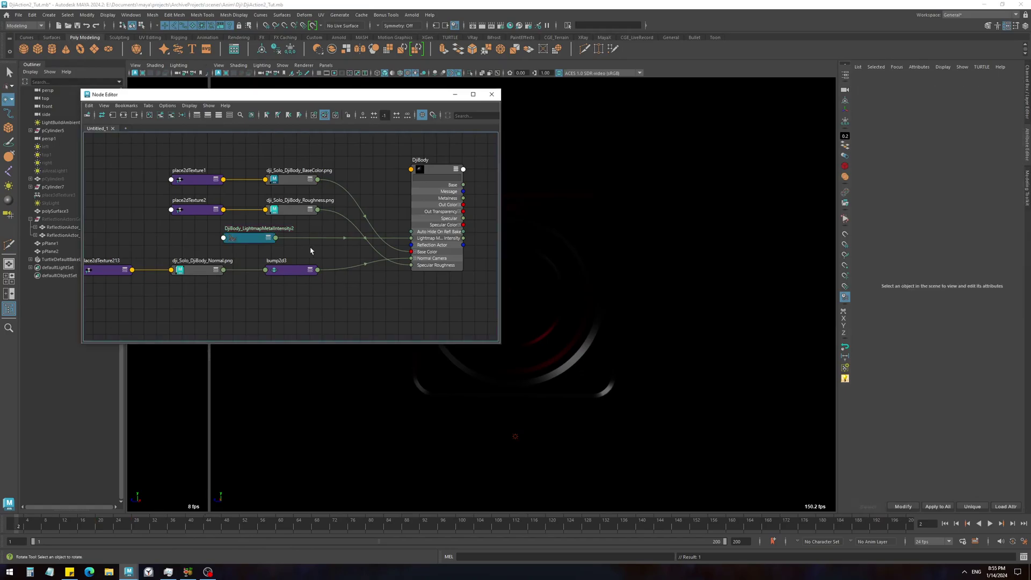
pyautogui.press('Tab')
pyautogui.write('multu')
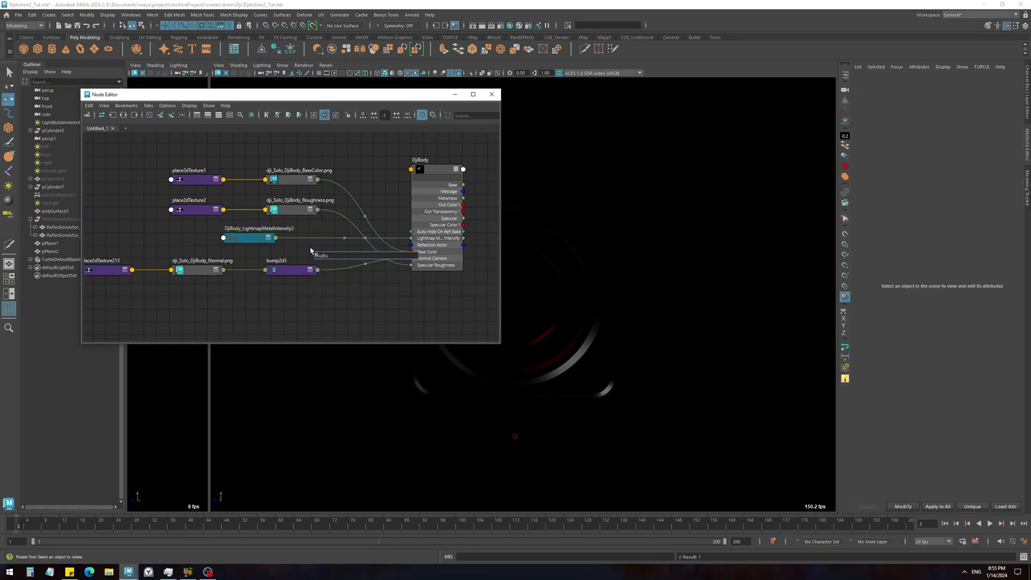
pyautogui.press('BackSpace')
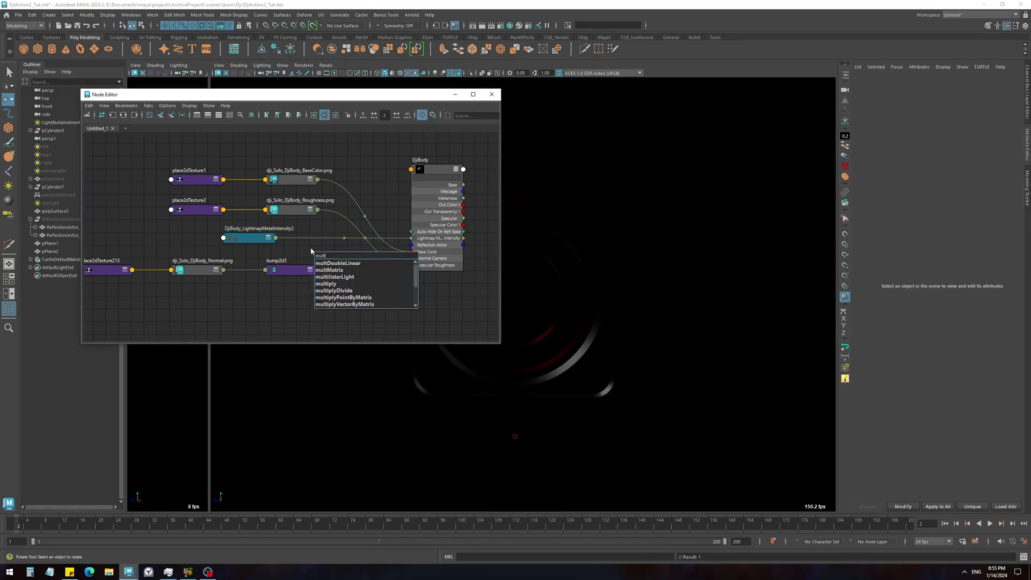
pyautogui.press('Down')
pyautogui.press('Down')
pyautogui.press('Down')
pyautogui.press('Down')
pyautogui.press('Down')
pyautogui.press('Return')
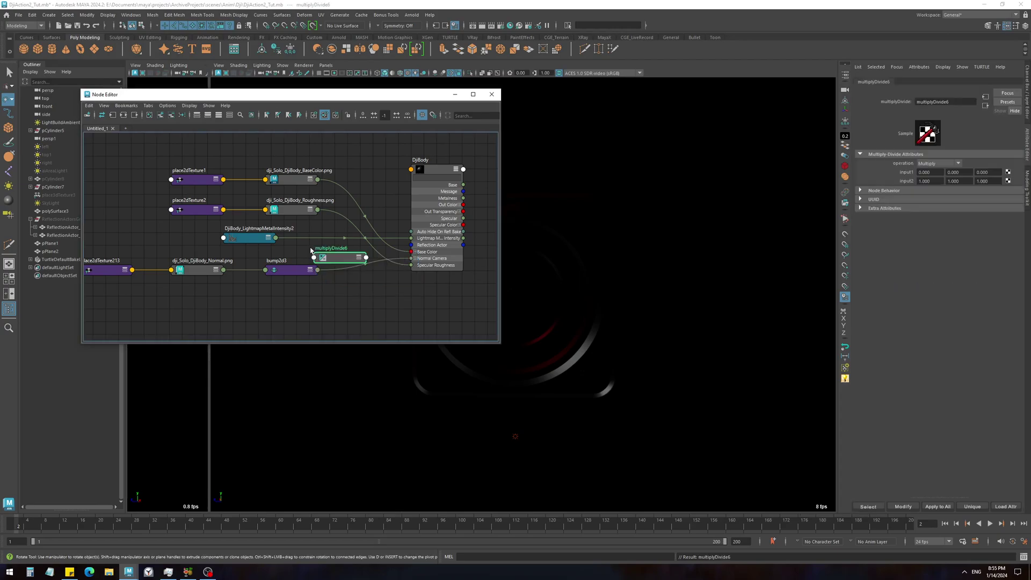
# Route the LightmapMetalIntensity curve's Output through multiplyDivide's Input 1X, and its Output X into DjiBody's Lightmap Metal Intensity, keeping the node compact.
pyautogui.click(248, 238)
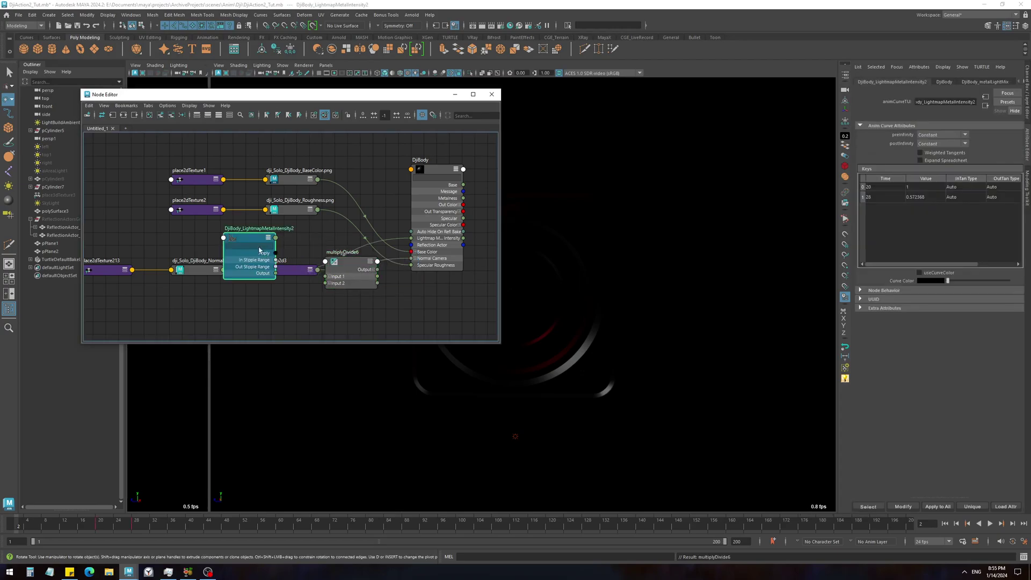
pyautogui.moveTo(249, 238); pyautogui.dragTo(241, 214)
pyautogui.click(331, 275)
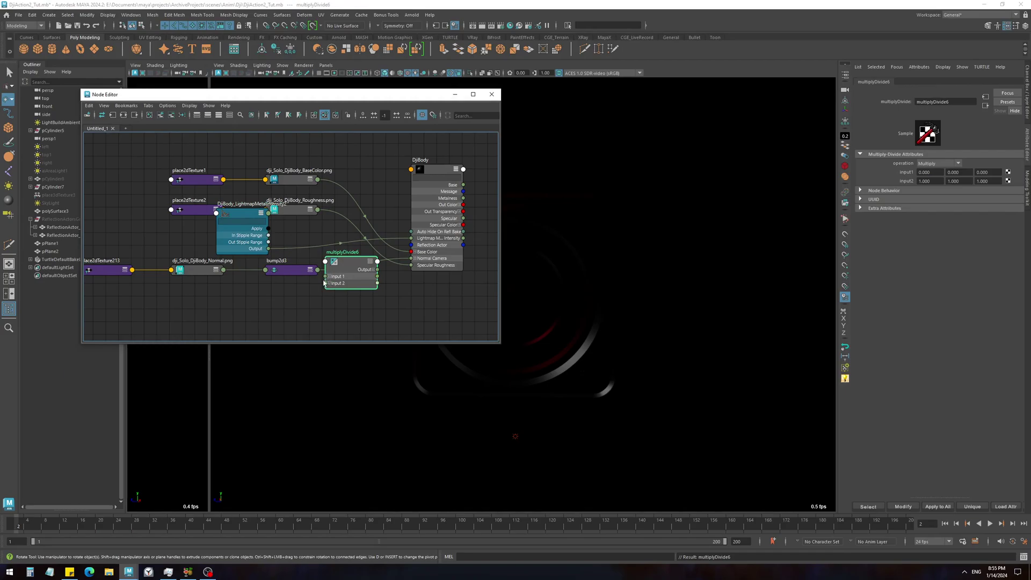
pyautogui.click(329, 276)
pyautogui.moveTo(284, 241); pyautogui.dragTo(326, 283)
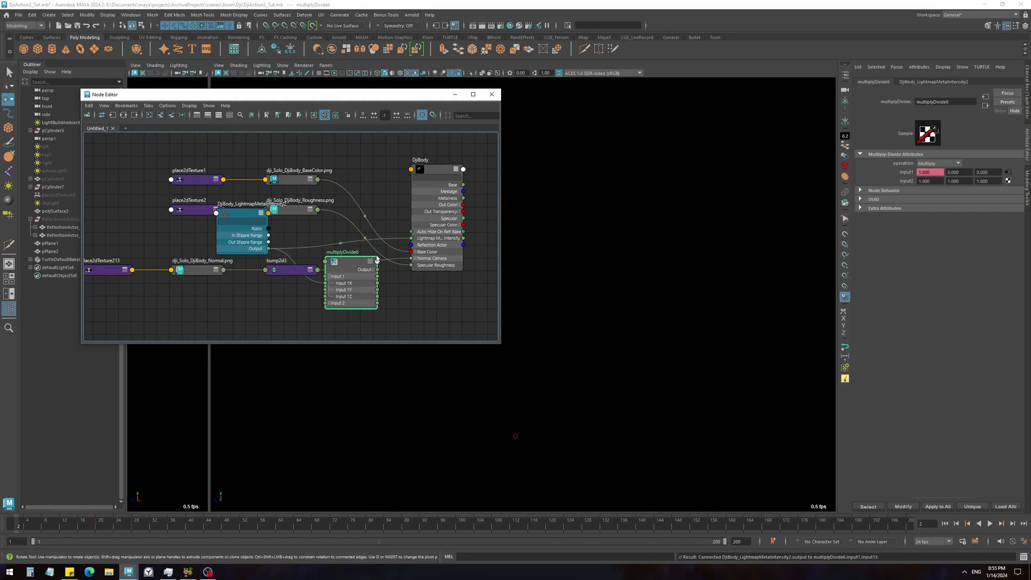
pyautogui.click(374, 269)
pyautogui.moveTo(377, 277); pyautogui.dragTo(455, 252)
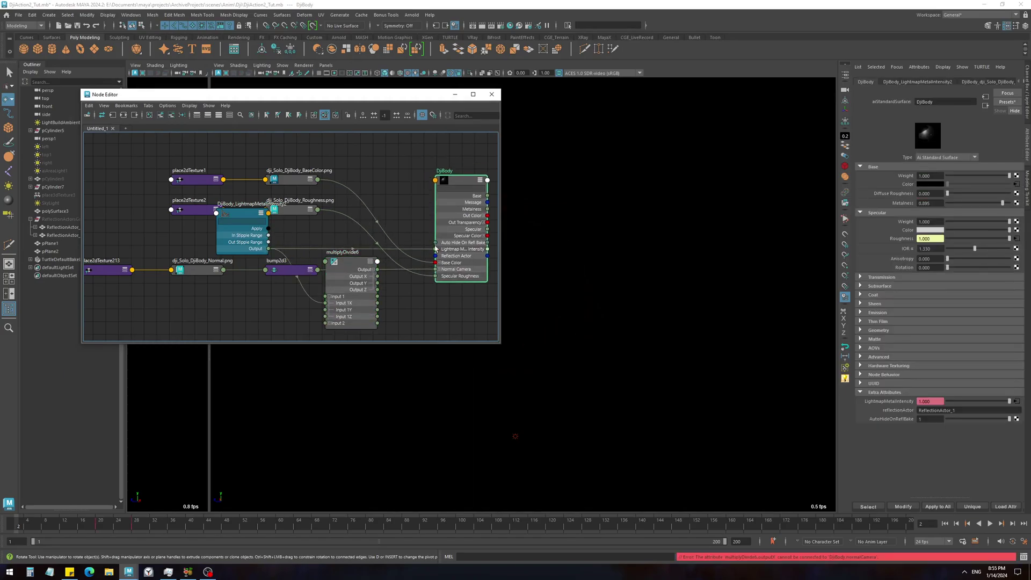
pyautogui.moveTo(390, 267); pyautogui.dragTo(435, 248)
pyautogui.moveTo(357, 265); pyautogui.dragTo(342, 250)
pyautogui.press('1')
# Narrow the Node Editor window, then shift the LightmapMetalIntensity key on frame 28 to about frame 39 and play the animation.
pyautogui.moveTo(500, 159); pyautogui.dragTo(336, 161)
pyautogui.moveTo(28, 526); pyautogui.dragTo(63, 533)
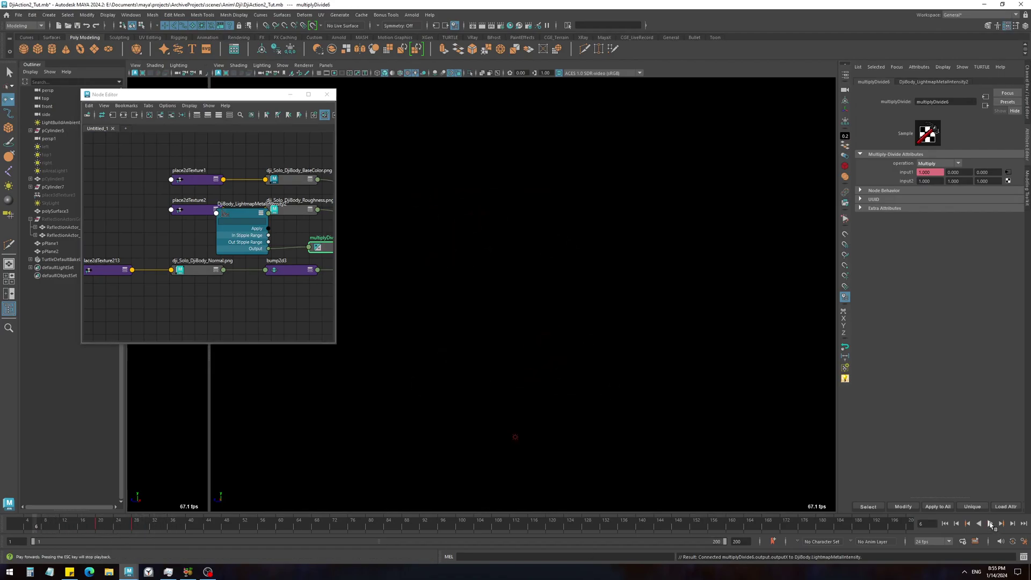
pyautogui.click(991, 524)
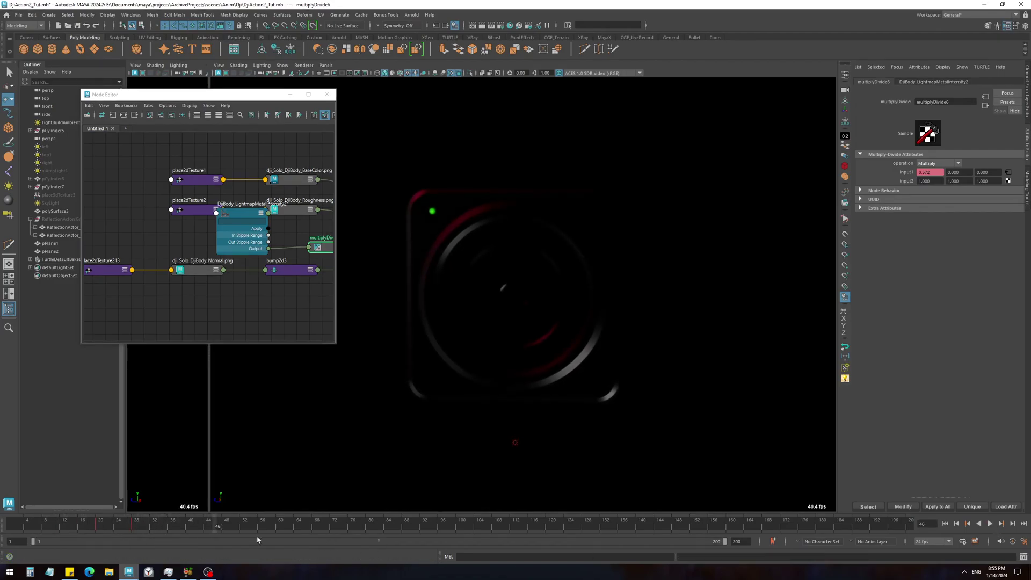
pyautogui.click(140, 524)
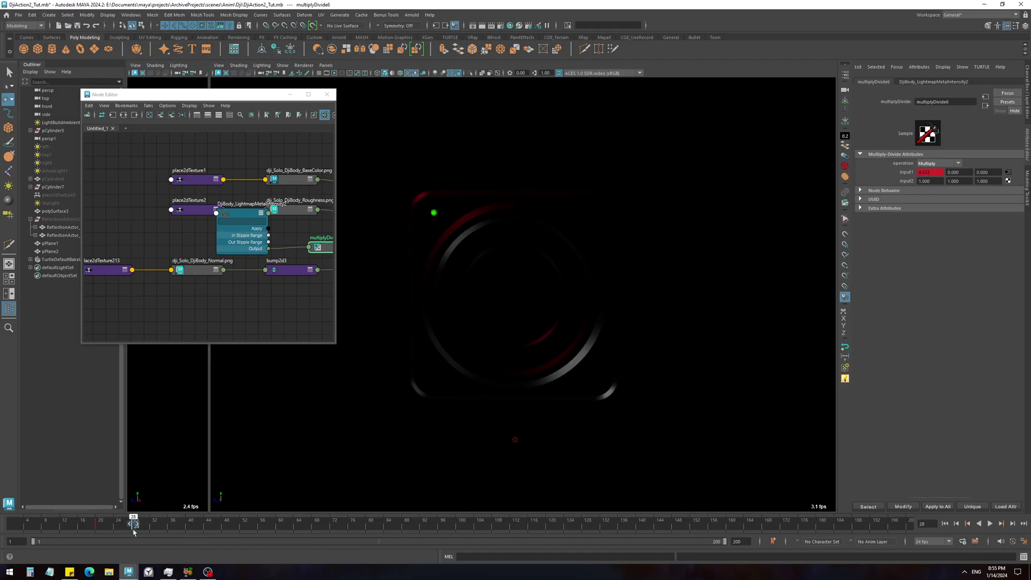
pyautogui.moveTo(141, 525)
pyautogui.mouseDown()
pyautogui.moveTo(188, 527)
pyautogui.moveTo(11, 531)
pyautogui.moveTo(224, 529)
pyautogui.moveTo(13, 528)
pyautogui.mouseUp()
pyautogui.click(989, 524)
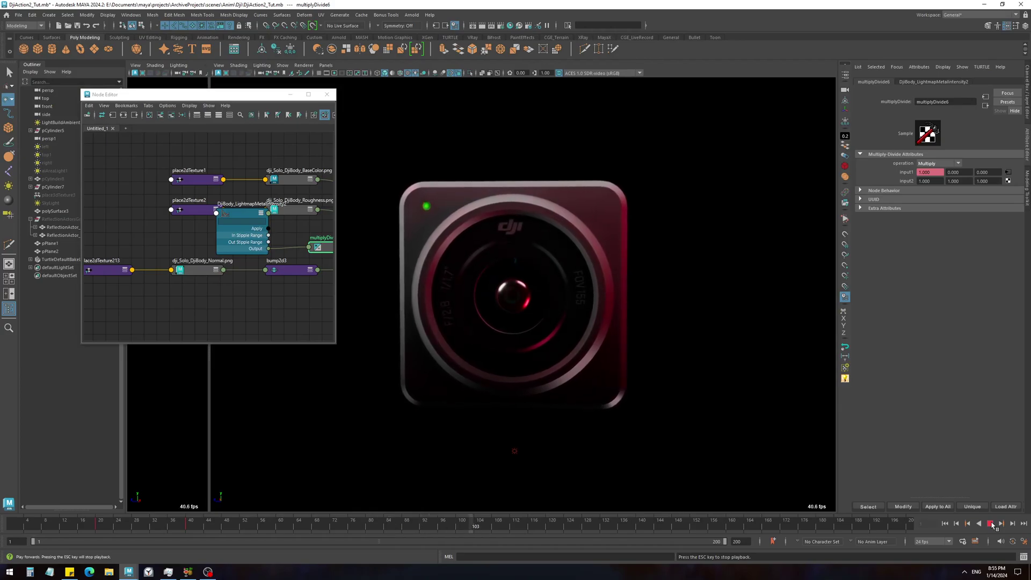
pyautogui.click(991, 524)
# Open the camera body's DjiBody material, raise its metalness to 1 and play through to frame 200.
pyautogui.click(530, 189)
pyautogui.press('m')
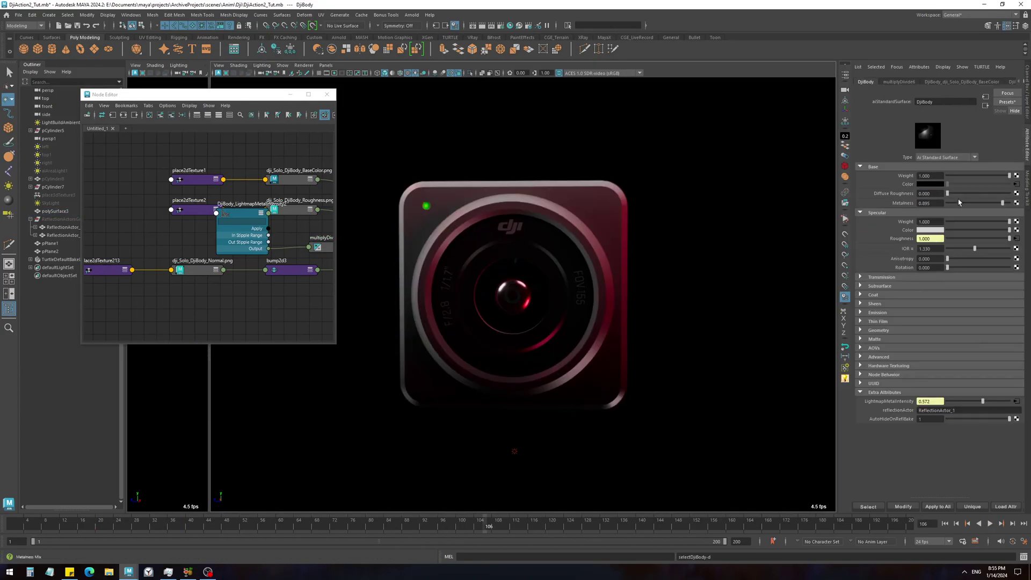
pyautogui.moveTo(1002, 203); pyautogui.dragTo(1013, 207)
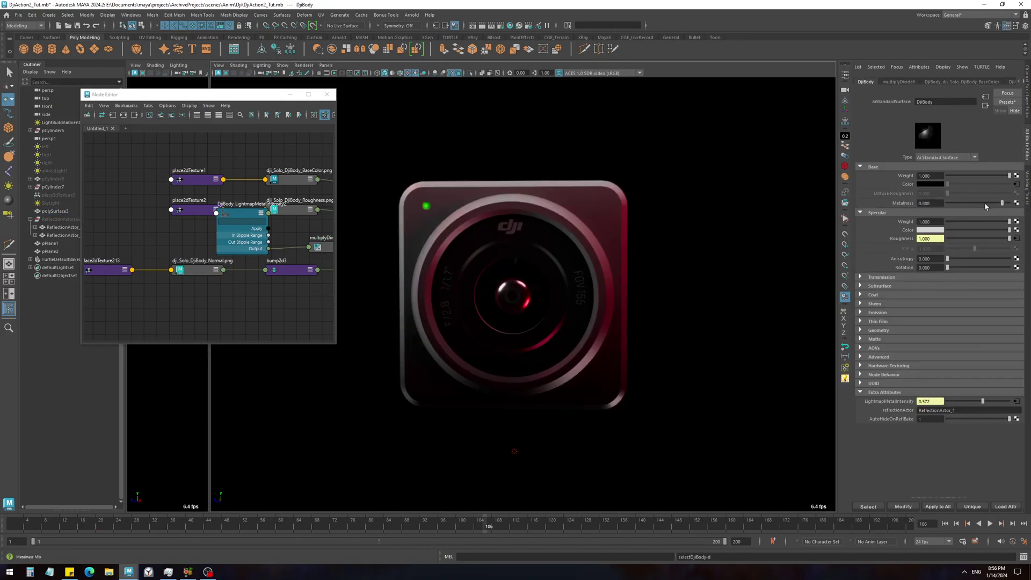
pyautogui.moveTo(986, 206); pyautogui.dragTo(1011, 204)
pyautogui.hotkey('alt', 'v')
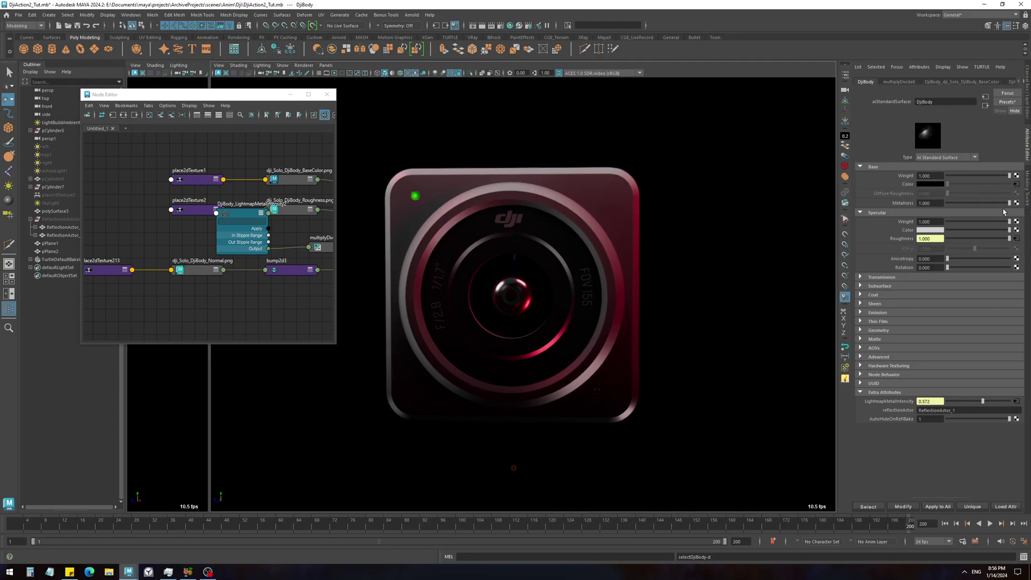
# Reselect the camera body at frame 200, try DjiBody's metalness at 0 and restore it to 1.
pyautogui.click(591, 212)
pyautogui.click(724, 187)
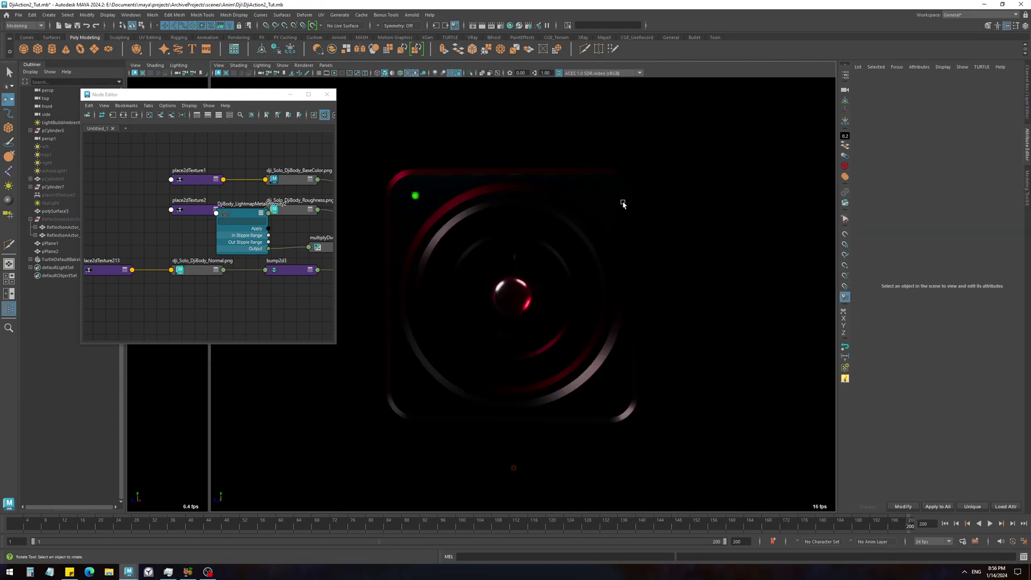
pyautogui.click(621, 202)
pyautogui.press('m')
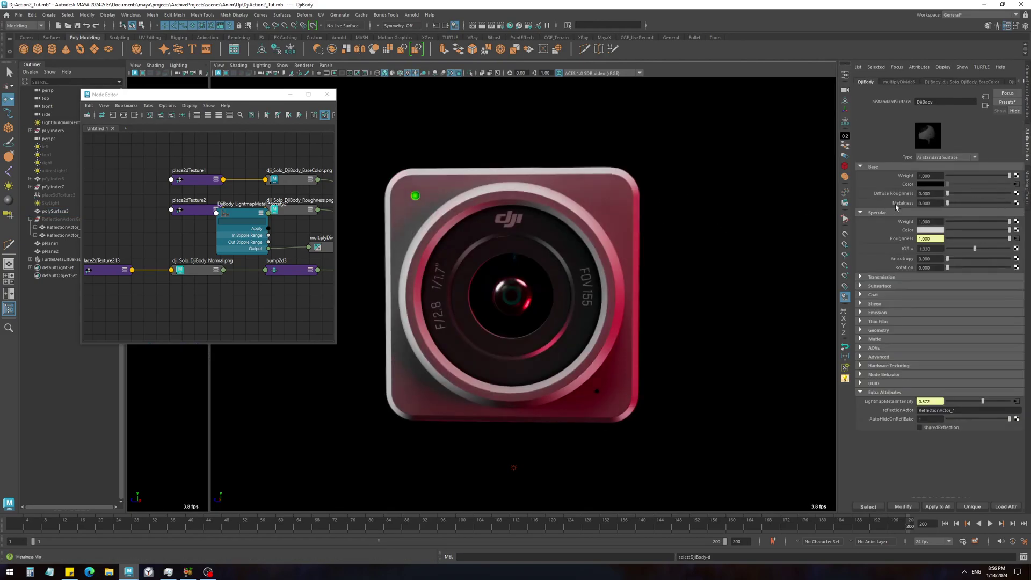
pyautogui.moveTo(1002, 204); pyautogui.dragTo(1014, 204)
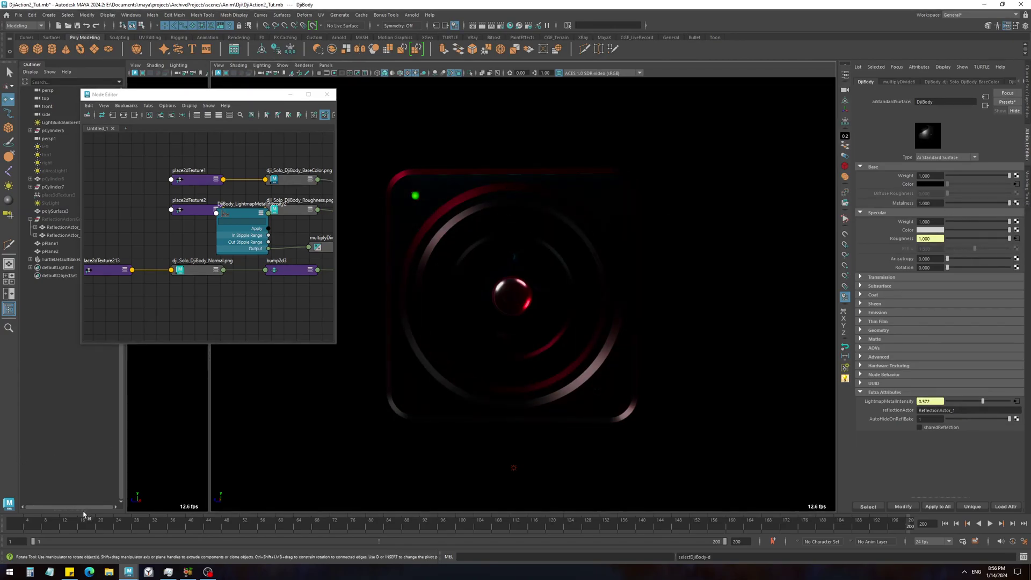
# Play the animation through to frame 200, try DjiBody's metalness at about 0.57 there and restore it to 1.
pyautogui.hotkey('alt', 'v')
pyautogui.moveTo(144, 520); pyautogui.dragTo(164, 521)
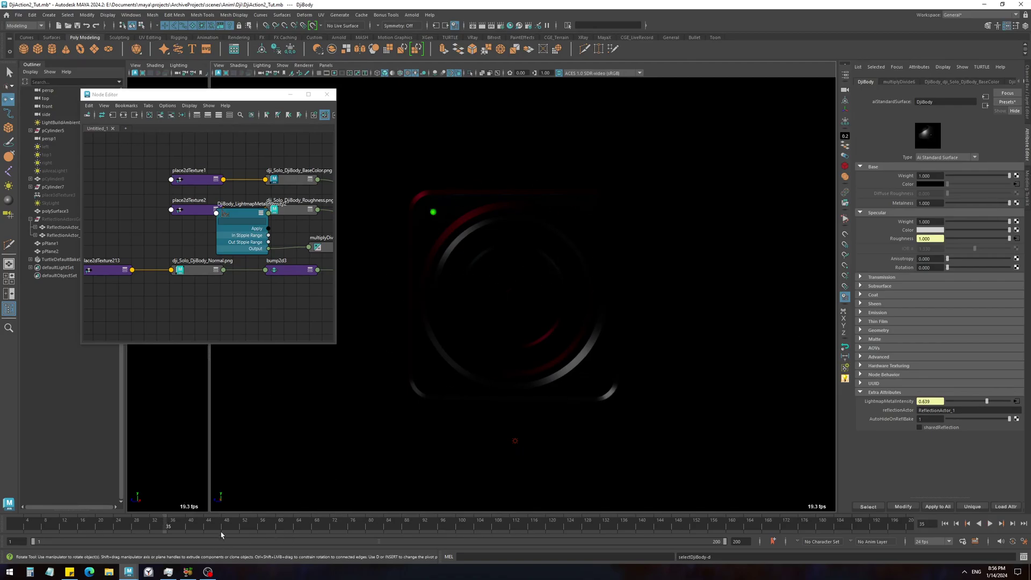
pyautogui.hotkey('alt', 'v')
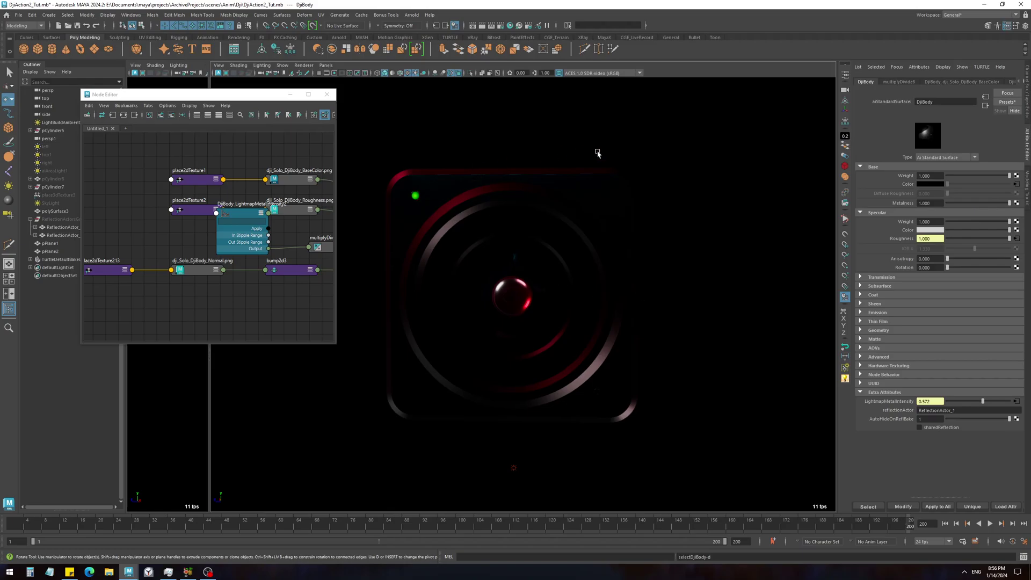
pyautogui.moveTo(1009, 203); pyautogui.dragTo(983, 202)
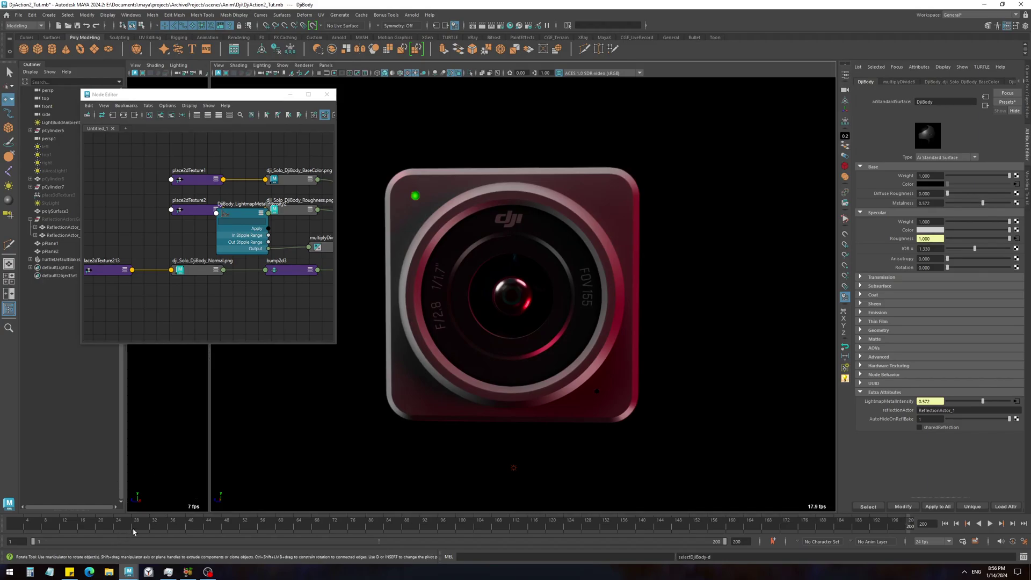
pyautogui.moveTo(982, 203); pyautogui.dragTo(1013, 204)
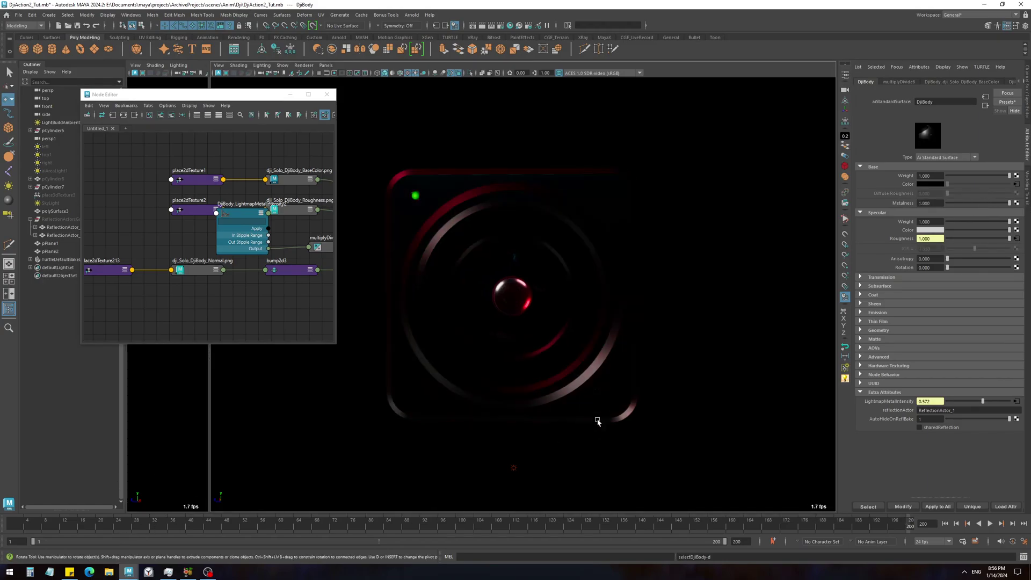
# Key DjiBody's metalness at 1 on frame 44.
pyautogui.hotkey('alt', 'v')
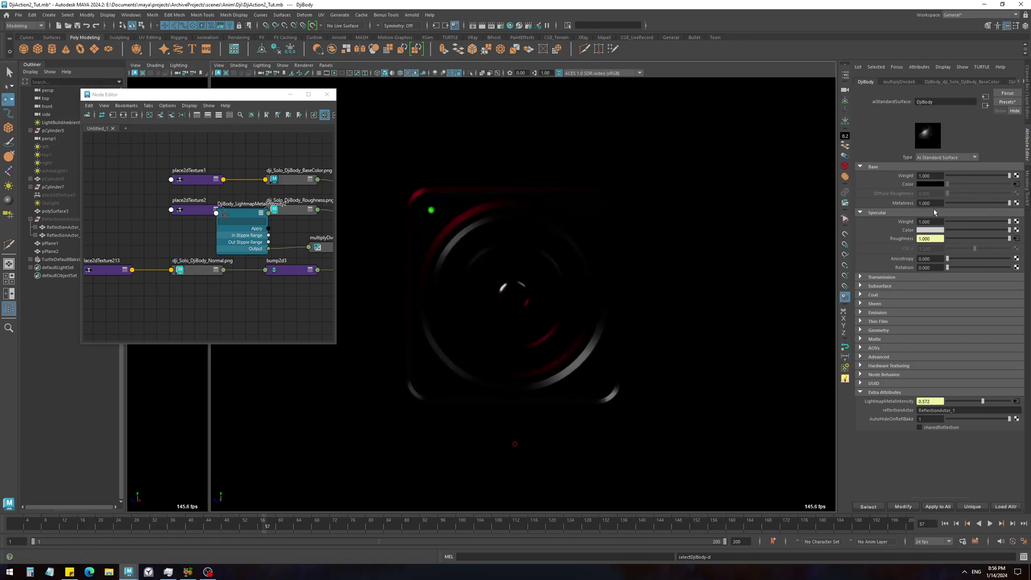
pyautogui.click(207, 526)
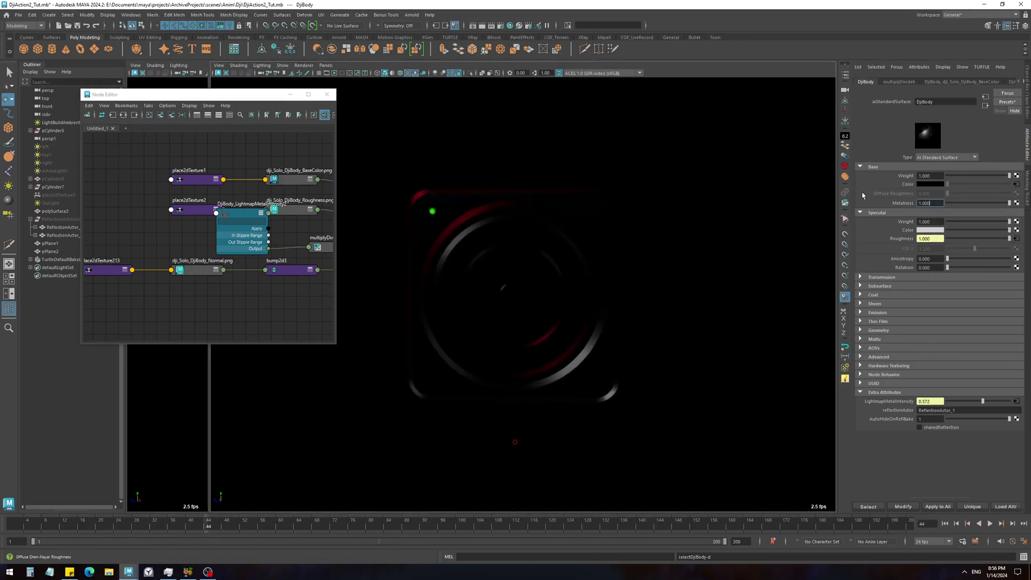
pyautogui.rightClick(926, 201)
pyautogui.click(938, 214)
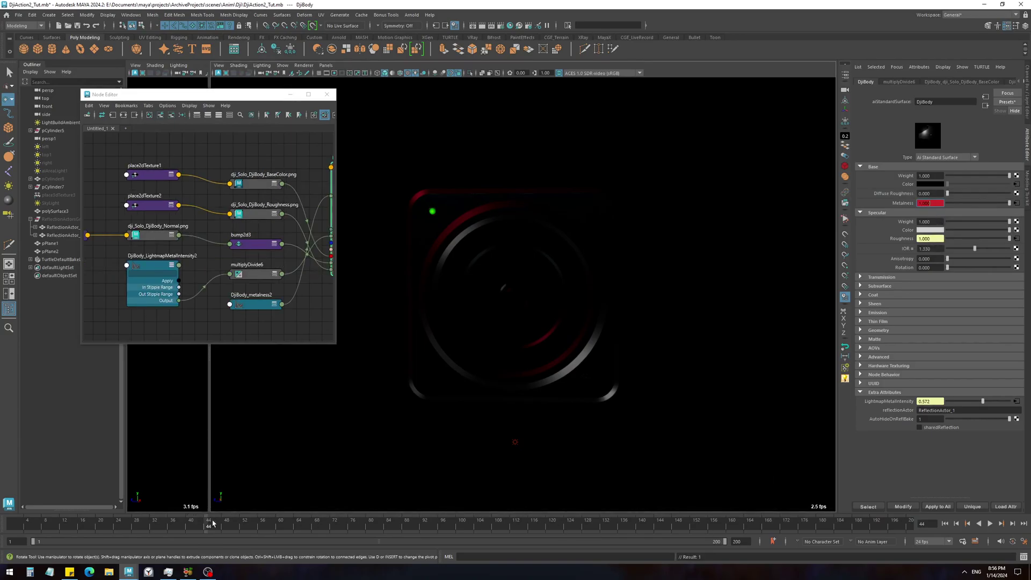
# Key DjiBody's metalness at about 0.6 on frame 84.
pyautogui.moveTo(212, 523)
pyautogui.mouseDown()
pyautogui.moveTo(561, 534)
pyautogui.moveTo(385, 532)
pyautogui.mouseUp()
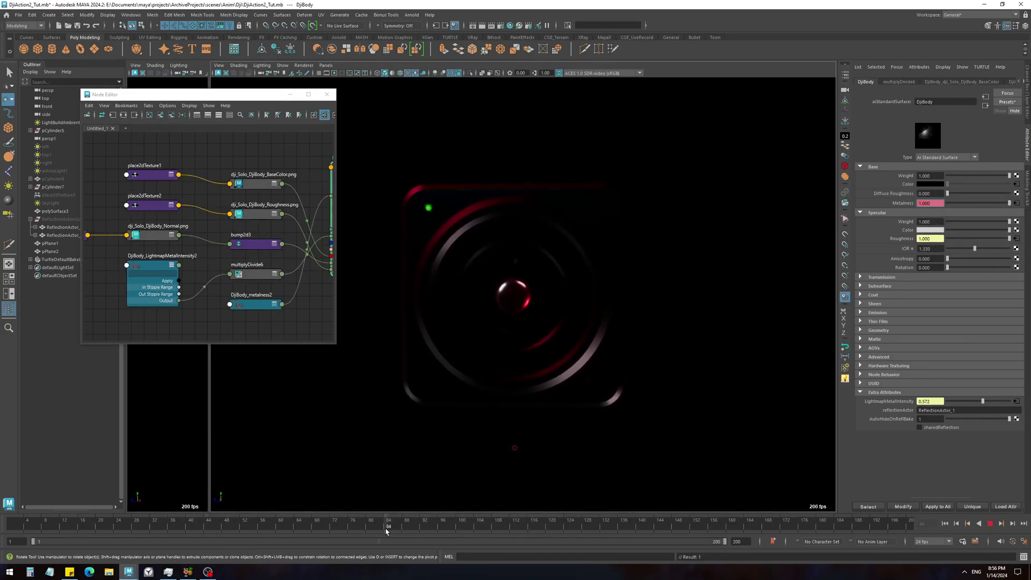
pyautogui.hotkey('alt', 'v')
pyautogui.moveTo(989, 205); pyautogui.dragTo(989, 205)
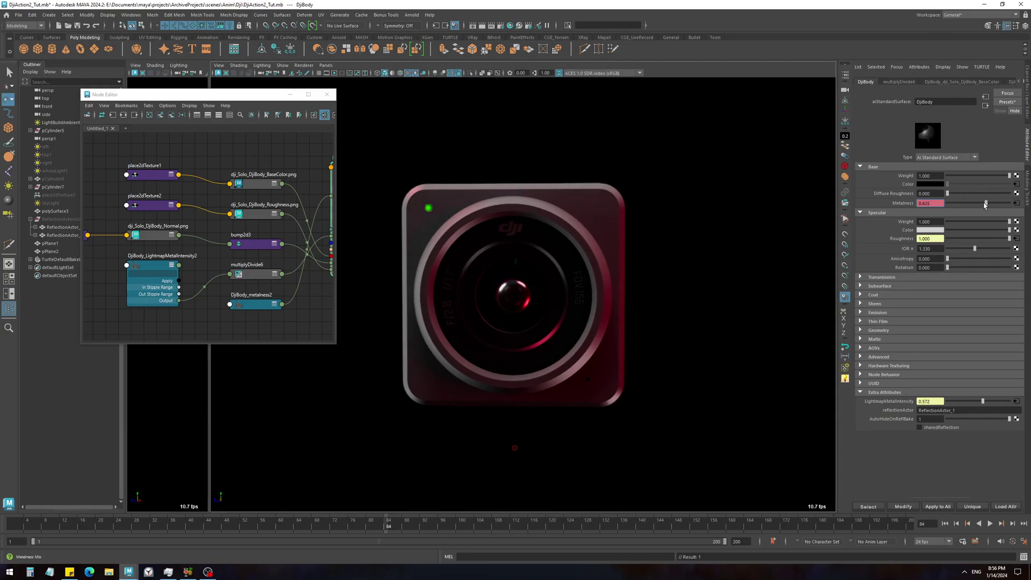
pyautogui.rightClick(939, 203)
pyautogui.click(961, 215)
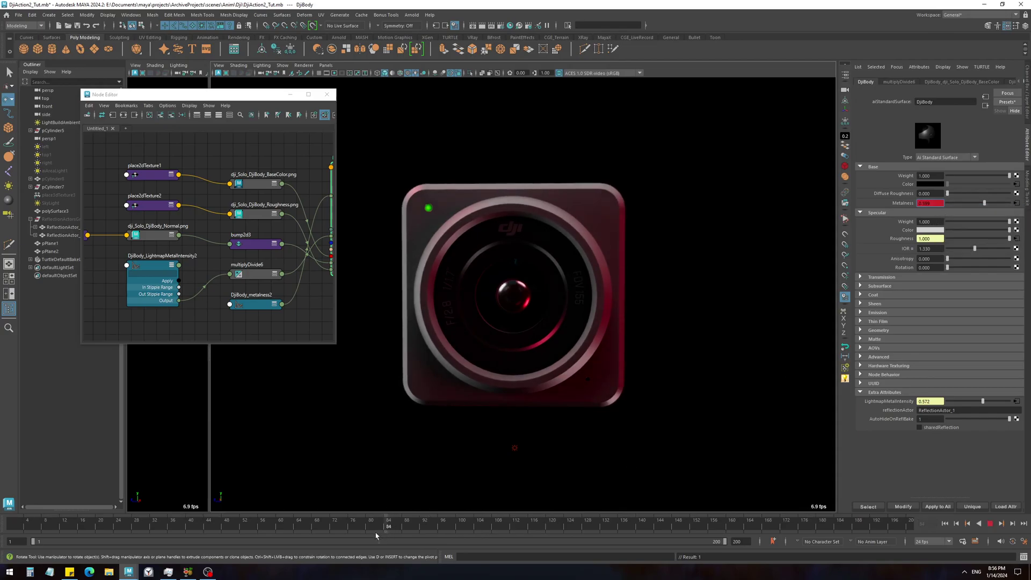
# Play the animation from frame 1 and return to the start to review the body's metalness change.
pyautogui.moveTo(375, 535); pyautogui.dragTo(23, 534)
pyautogui.moveTo(126, 536); pyautogui.dragTo(11, 534)
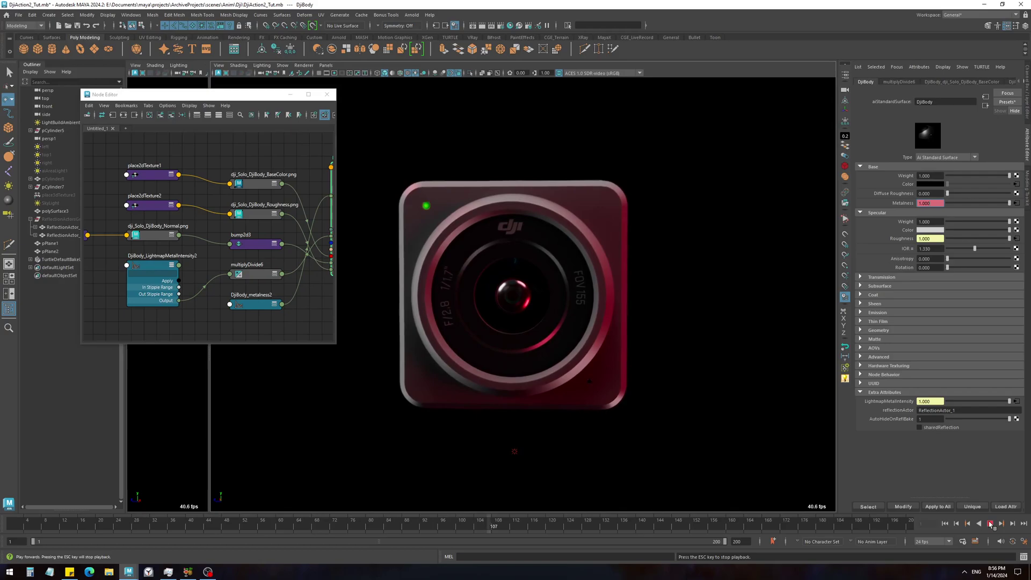
pyautogui.click(990, 524)
pyautogui.moveTo(414, 524); pyautogui.dragTo(47, 499)
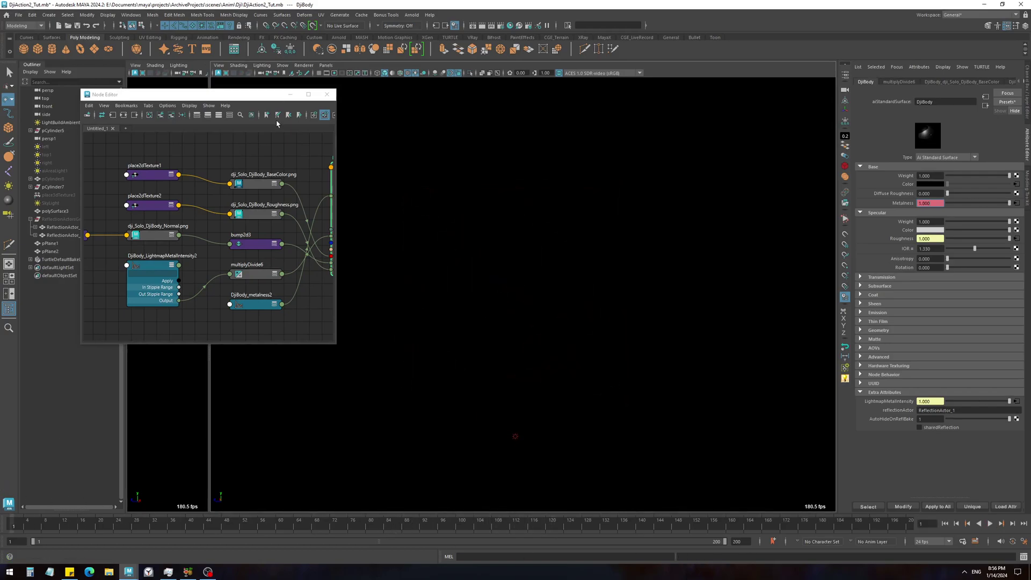
# Close the Node Editor and key ReflectionActor_1's transform on frame 1 with rotate X at about -136.4.
pyautogui.click(326, 94)
pyautogui.click(63, 235)
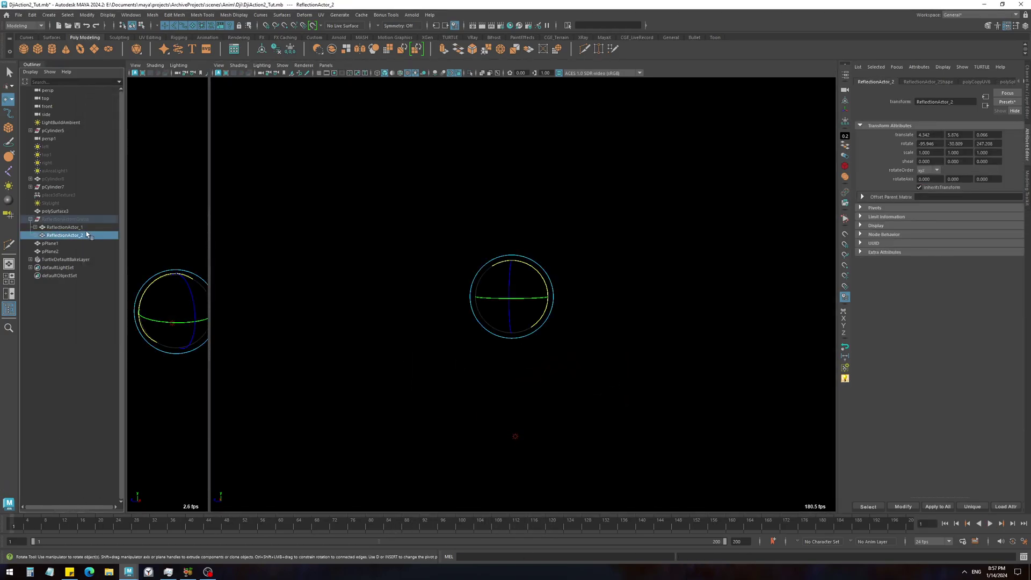
pyautogui.moveTo(87, 529); pyautogui.dragTo(227, 531)
pyautogui.click(534, 281)
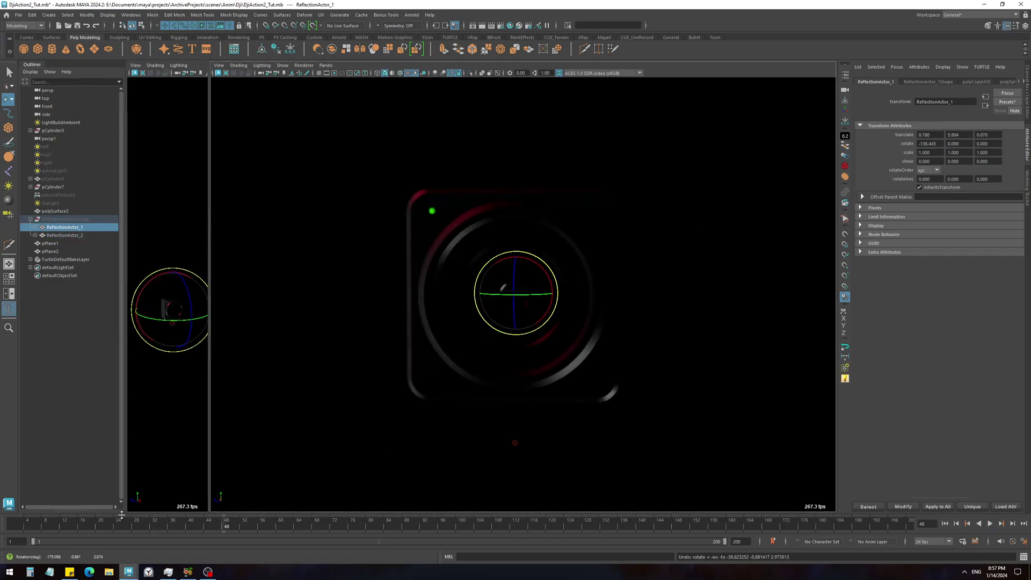
pyautogui.moveTo(123, 526); pyautogui.dragTo(279, 528)
pyautogui.press('s')
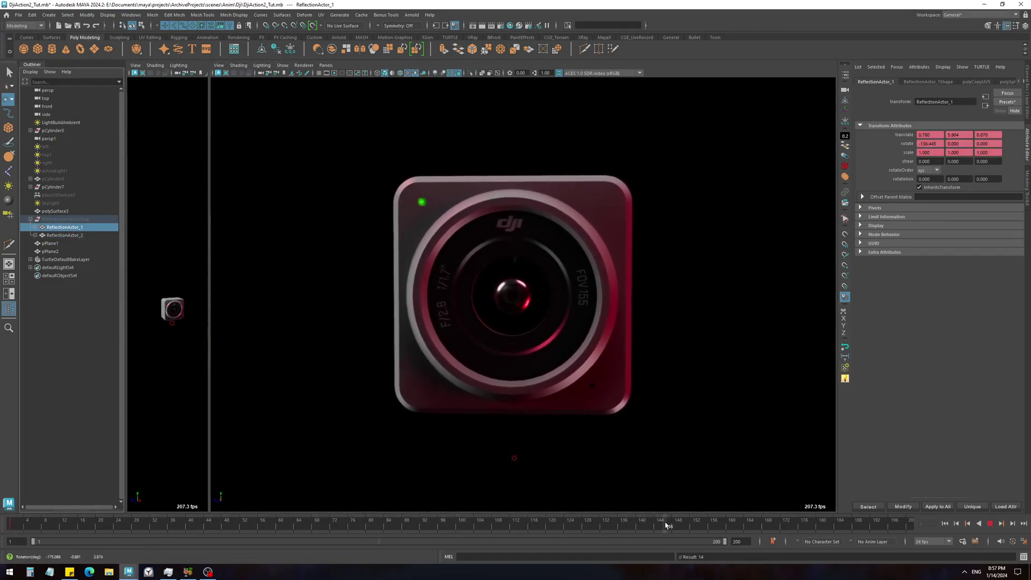
# Rotate ReflectionActor_1 about X to about -235.4 on frame 200, key it, and play the animation from the start.
pyautogui.press('e')
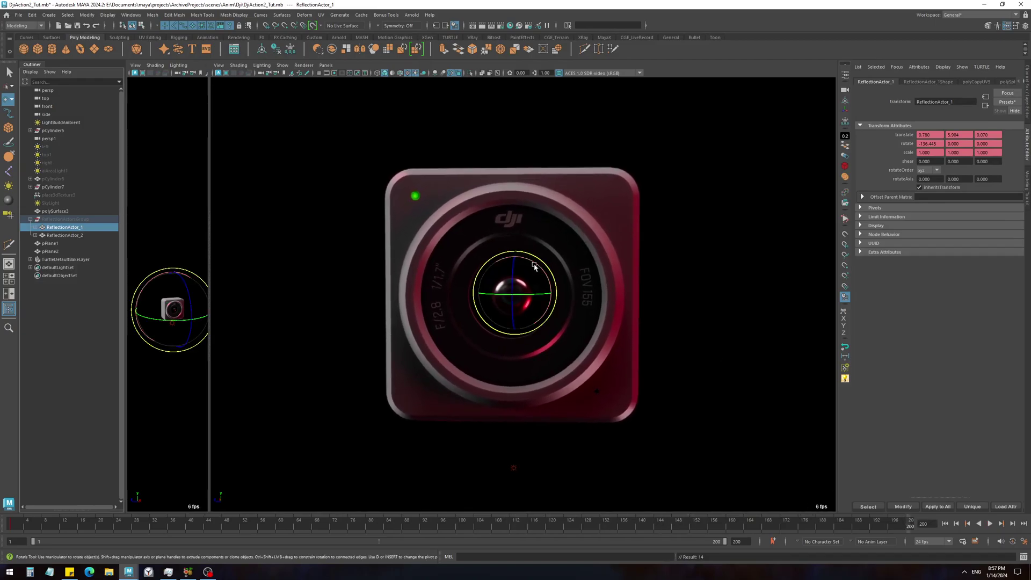
pyautogui.moveTo(534, 266); pyautogui.dragTo(533, 322)
pyautogui.click(945, 523)
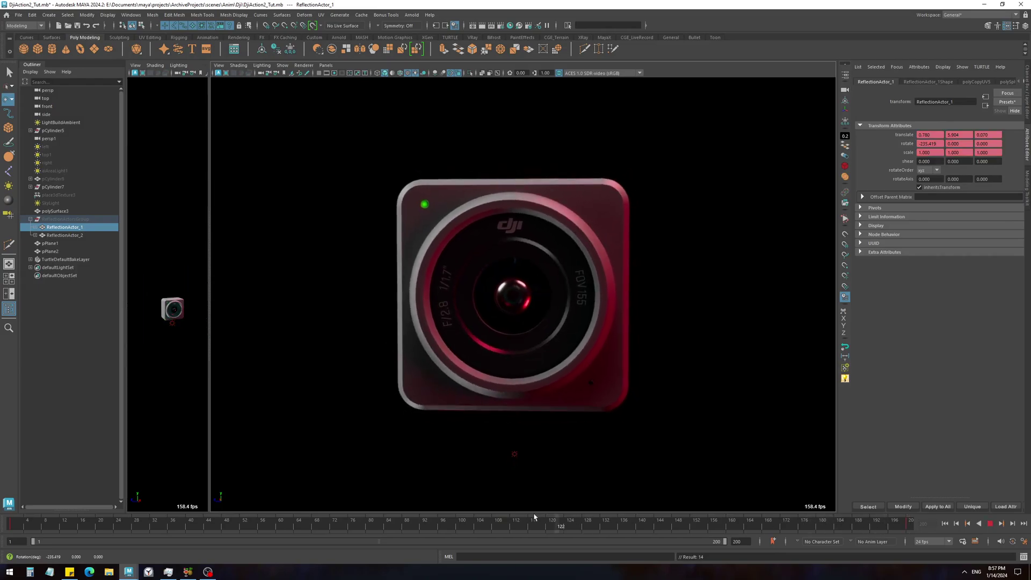
pyautogui.click(989, 524)
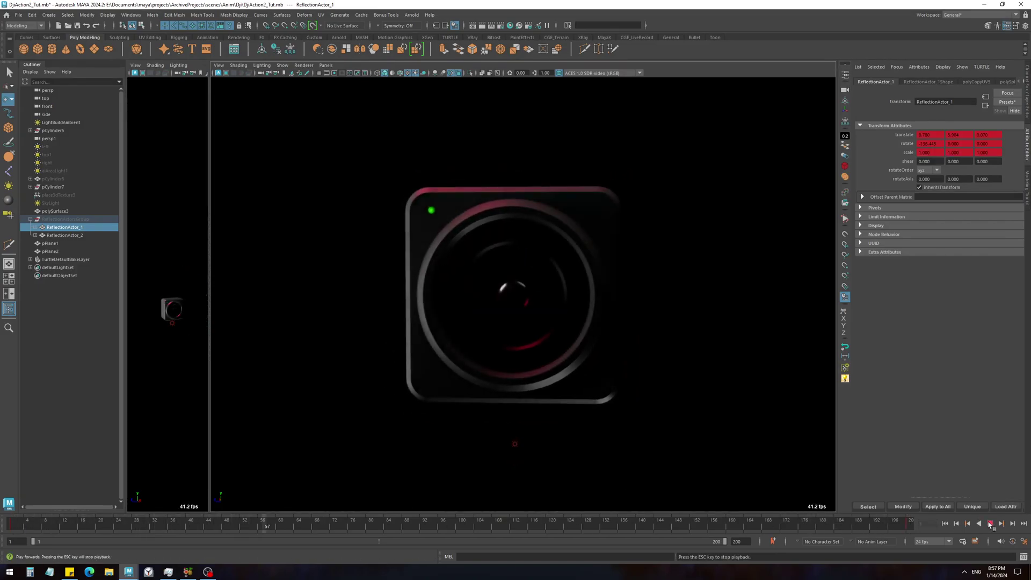
pyautogui.click(990, 524)
pyautogui.moveTo(271, 522); pyautogui.dragTo(149, 523)
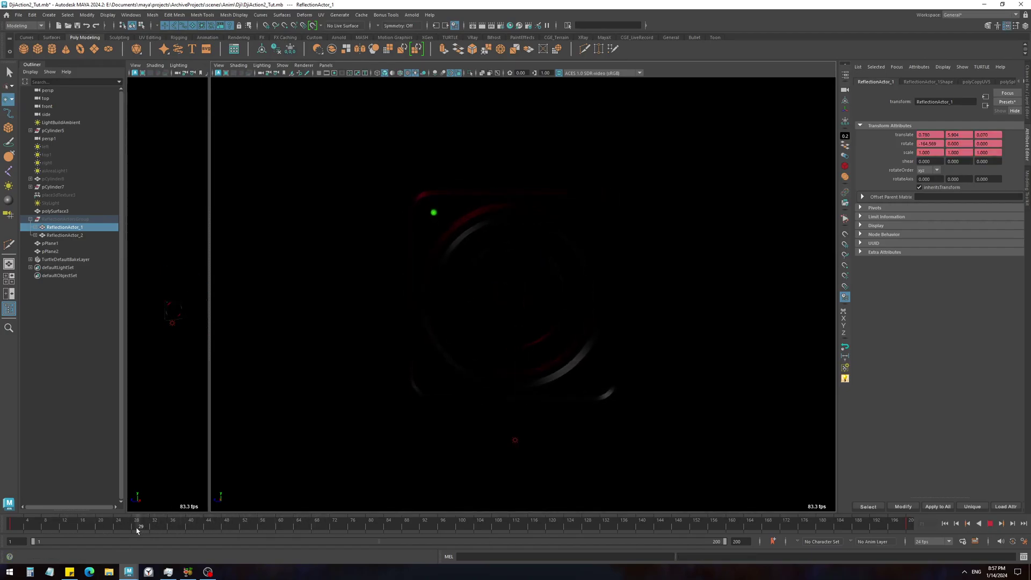
# Rotate ReflectionActor_1 further about X on frame 200, key it, and play the reflection sweep from frame 1.
pyautogui.moveTo(579, 533); pyautogui.dragTo(910, 528)
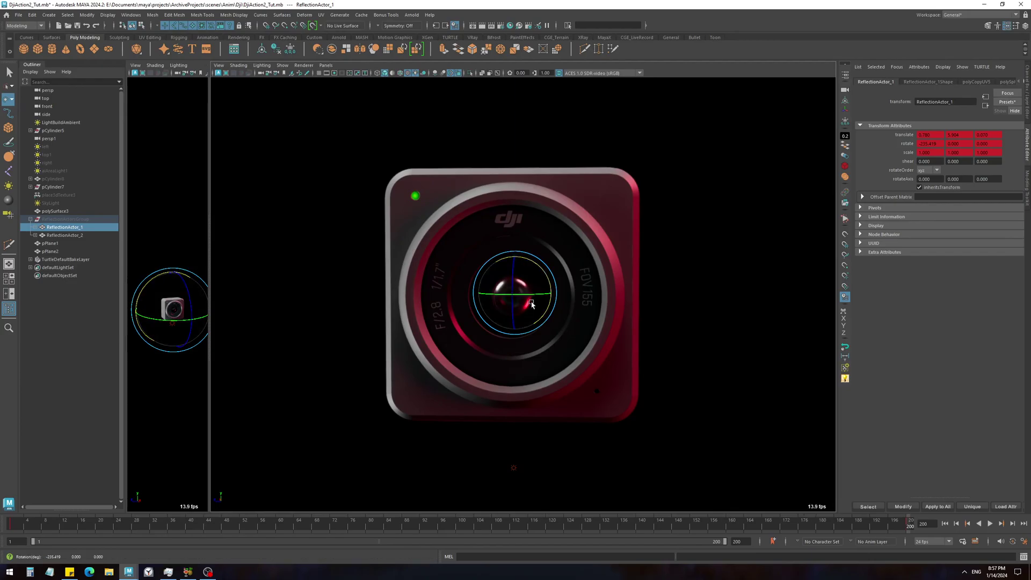
pyautogui.moveTo(527, 295); pyautogui.dragTo(796, 560)
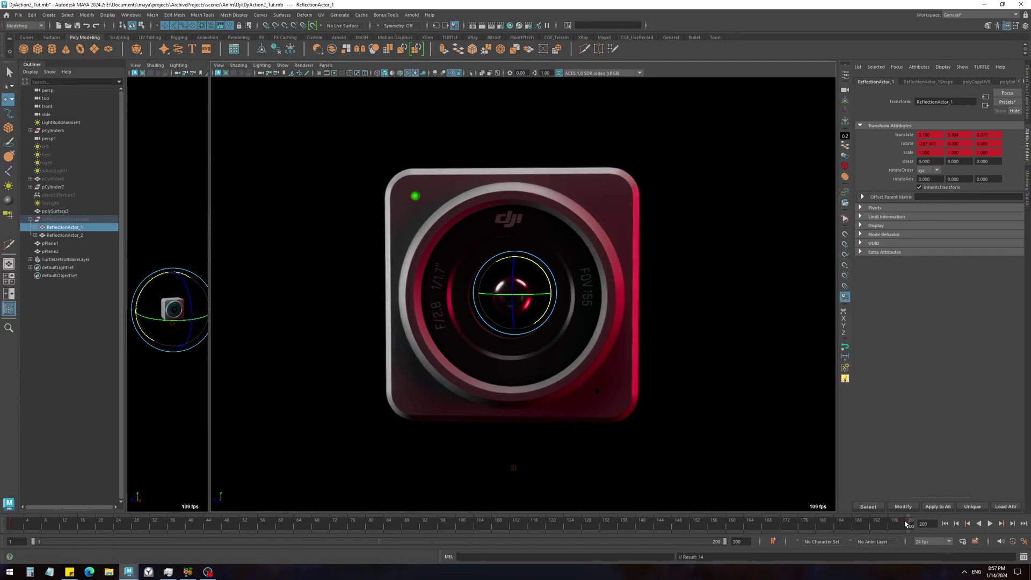
pyautogui.moveTo(905, 523); pyautogui.dragTo(11, 526)
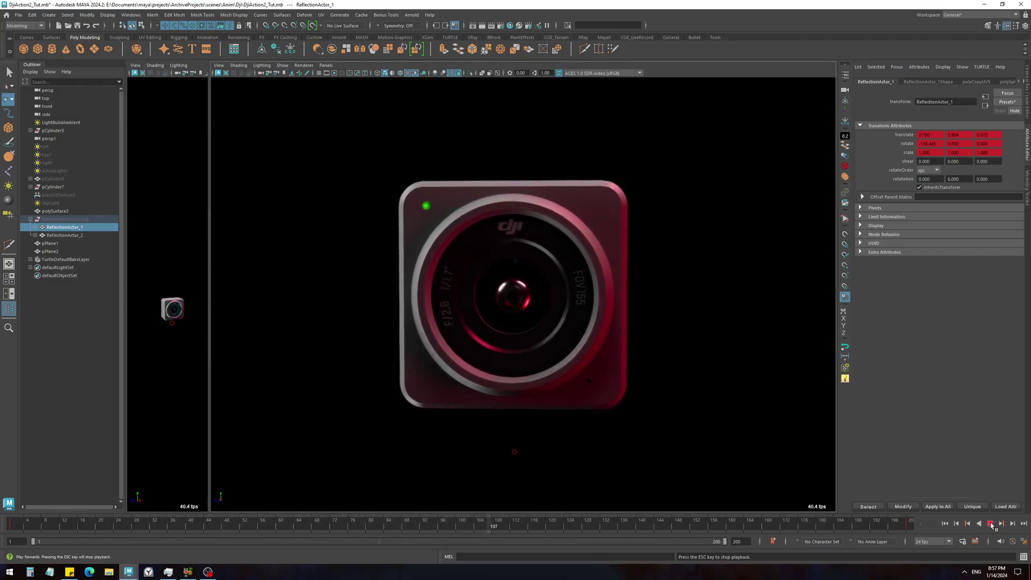
pyautogui.moveTo(434, 525); pyautogui.dragTo(118, 508)
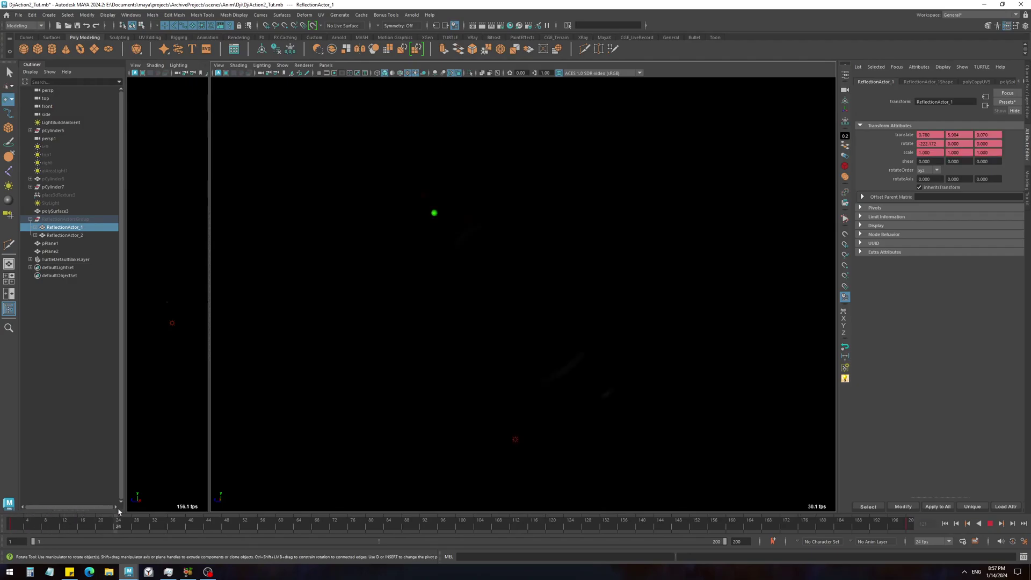
# Rotate ReflectionActor_1 about X to about -217 on frame 69 and key its transform there.
pyautogui.moveTo(188, 513); pyautogui.dragTo(319, 514)
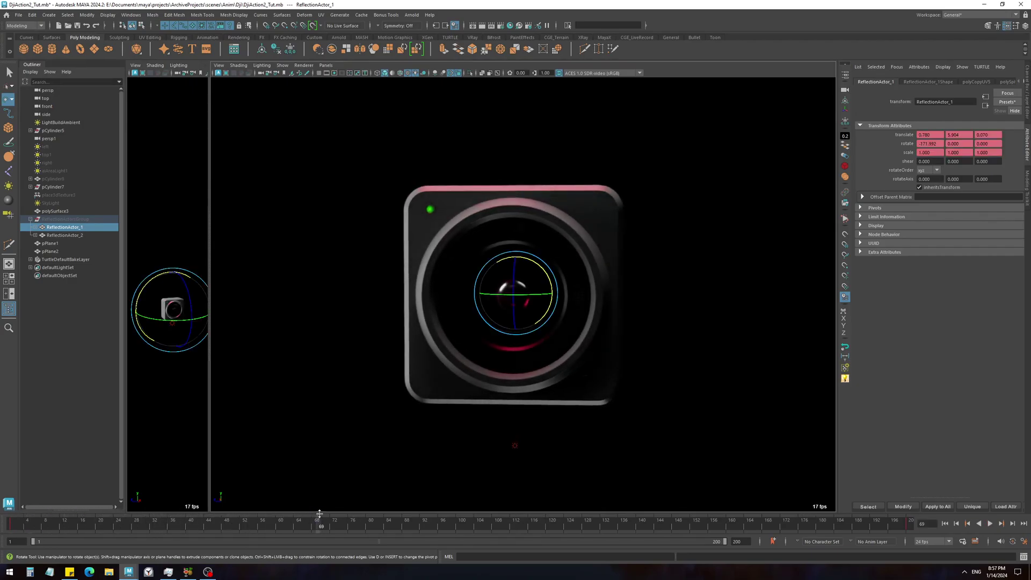
pyautogui.moveTo(541, 267); pyautogui.dragTo(551, 295)
pyautogui.press('s')
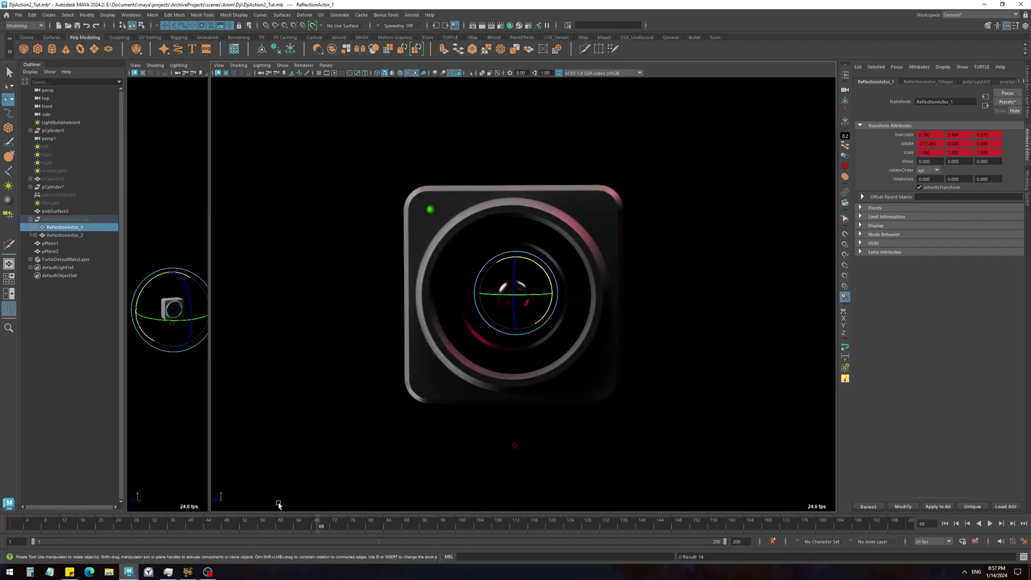
# Play and scrub the animation repeatedly from frame 1 to check the timing of the reflection sweep against the lights.
pyautogui.moveTo(324, 527); pyautogui.dragTo(1, 535)
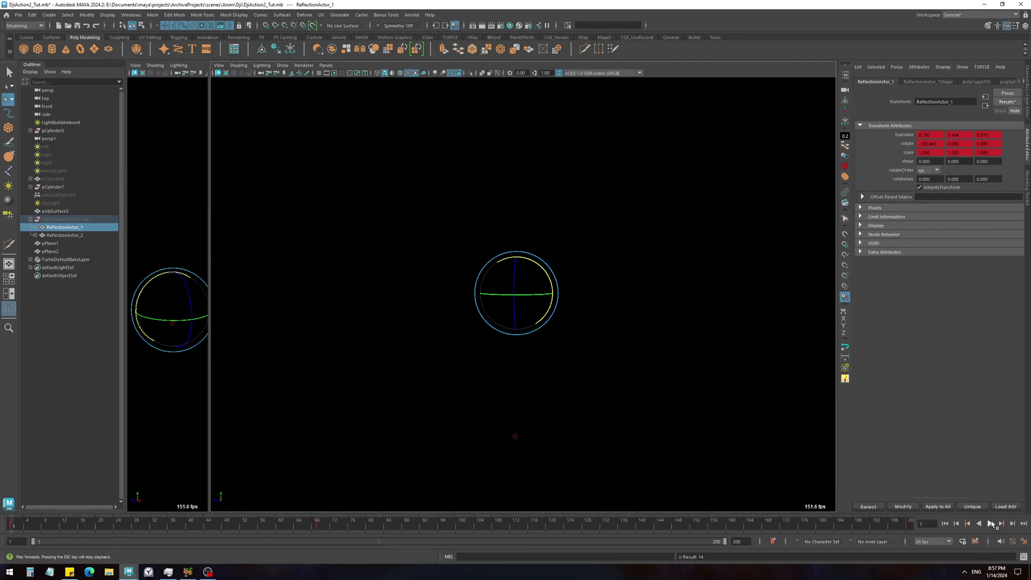
pyautogui.click(991, 524)
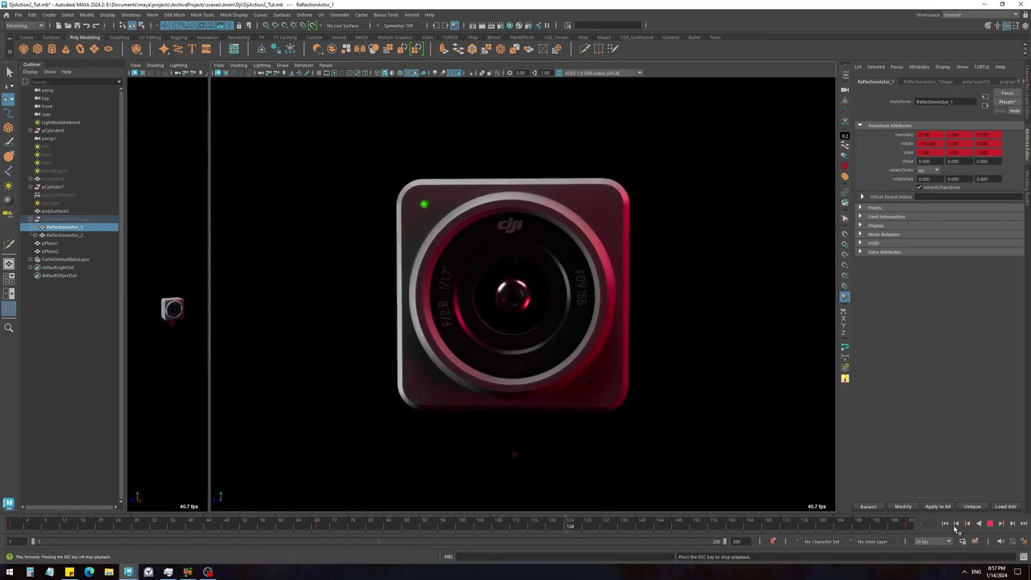
pyautogui.click(991, 525)
pyautogui.moveTo(569, 524); pyautogui.dragTo(154, 539)
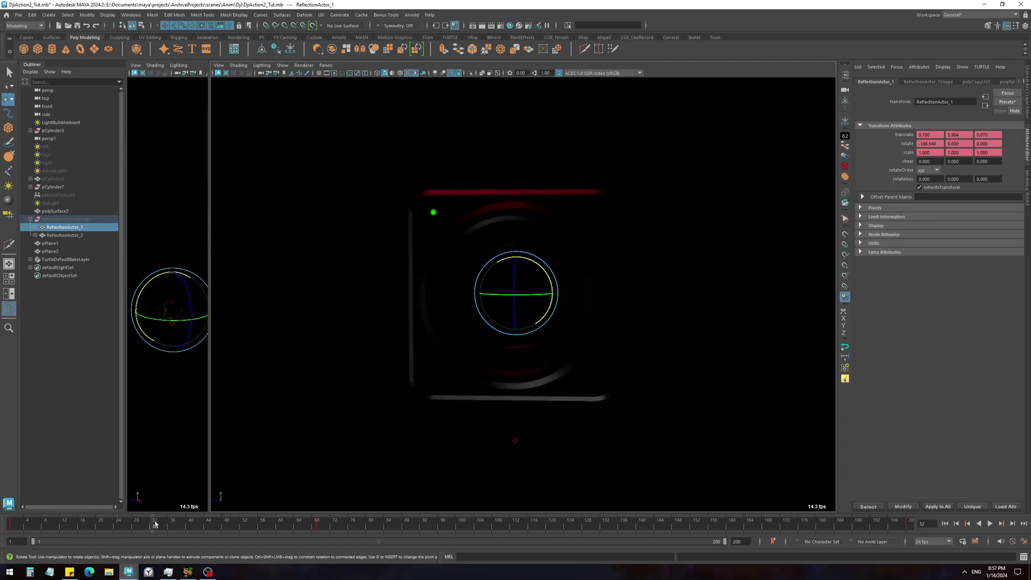
pyautogui.moveTo(154, 523); pyautogui.dragTo(18, 529)
pyautogui.hotkey('alt', 'v')
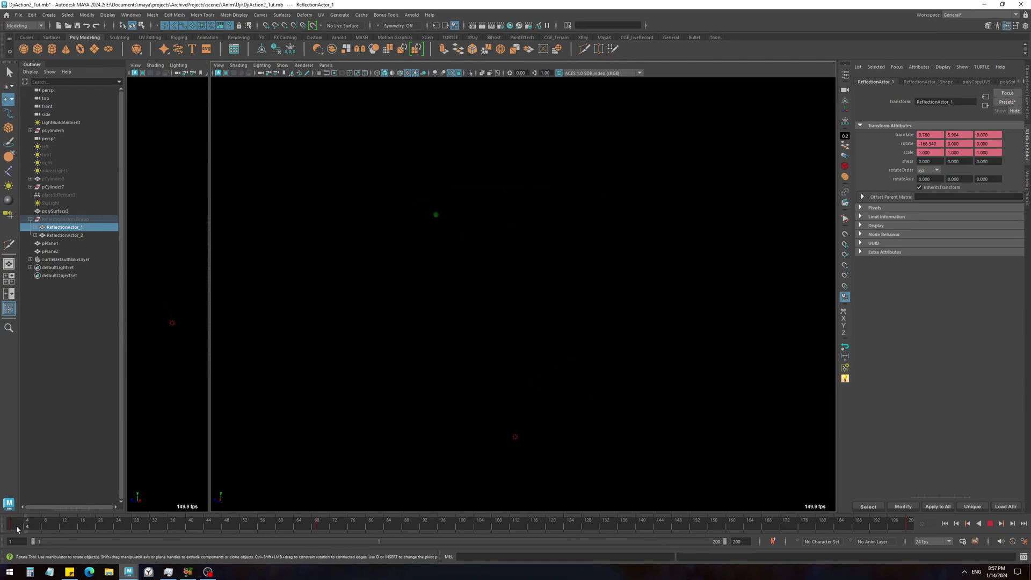
pyautogui.hotkey('alt', 'v')
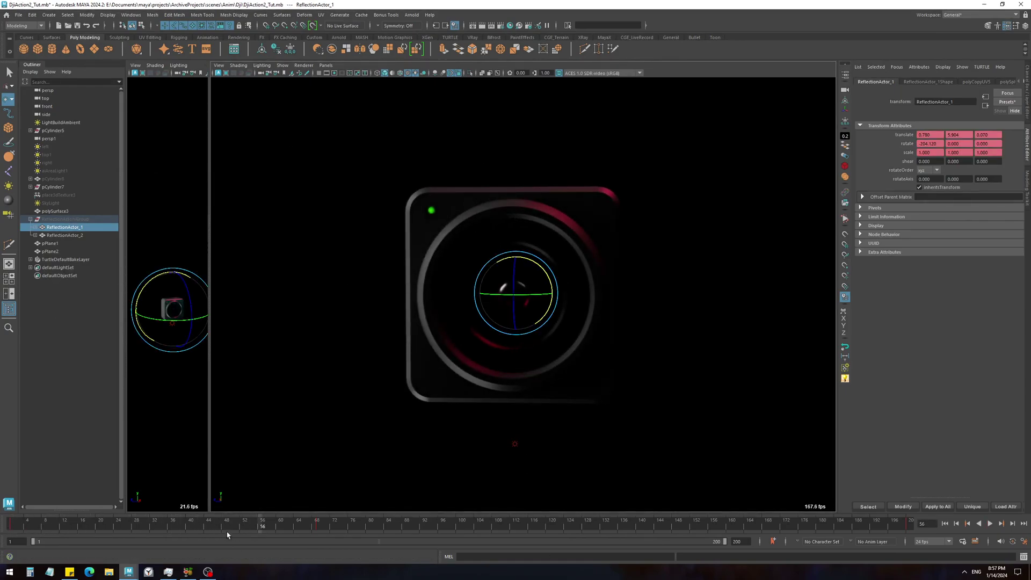
pyautogui.click(10, 524)
pyautogui.hotkey('alt', 'v')
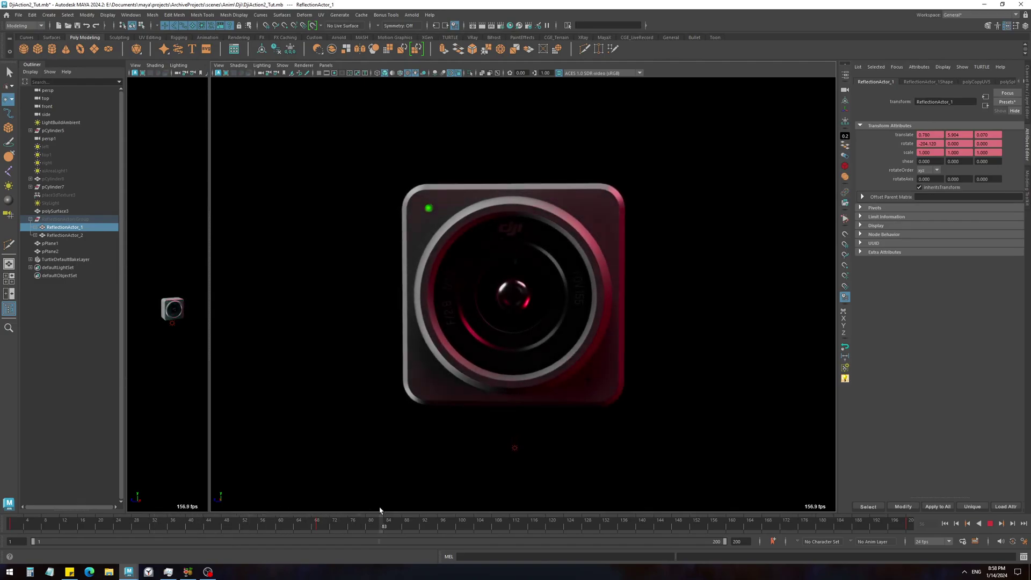
pyautogui.moveTo(279, 519); pyautogui.dragTo(232, 503)
# Shift the four area lights' keys in frames 36 to 110 about 9 frames later and stretch the range's end to about frame 142.
pyautogui.keyDown('shift'); pyautogui.moveTo(175, 525); pyautogui.dragTo(406, 529); pyautogui.keyUp('shift')
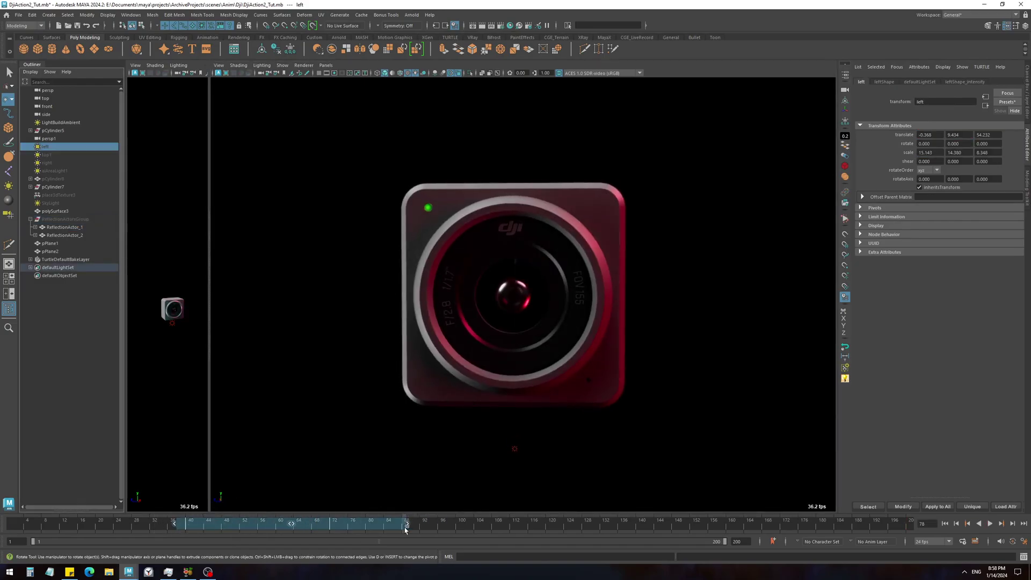
pyautogui.keyDown('shift'); pyautogui.click(56, 170); pyautogui.keyUp('shift')
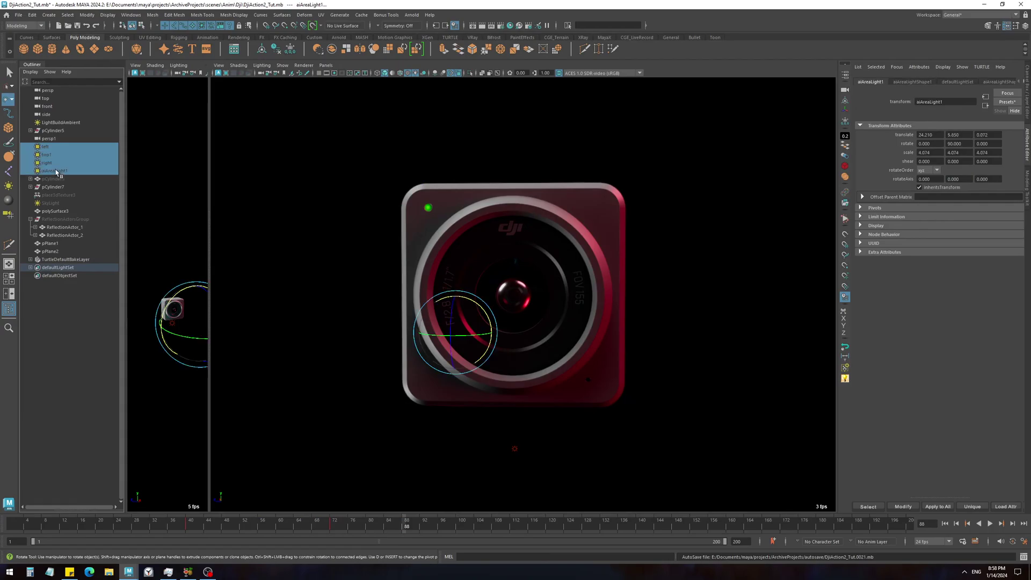
pyautogui.keyDown('shift'); pyautogui.moveTo(170, 533); pyautogui.dragTo(508, 528); pyautogui.keyUp('shift')
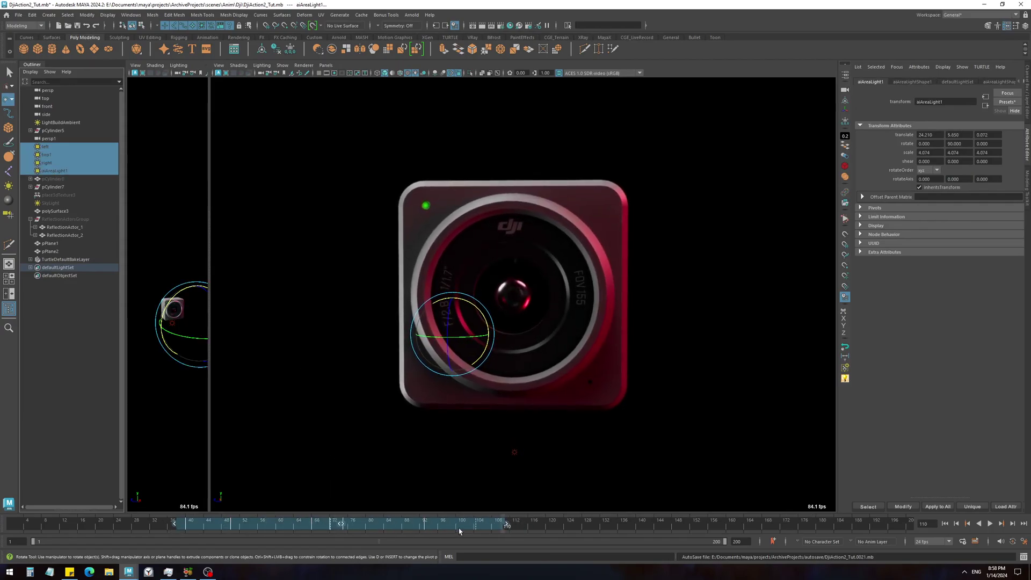
pyautogui.moveTo(348, 529); pyautogui.dragTo(351, 526)
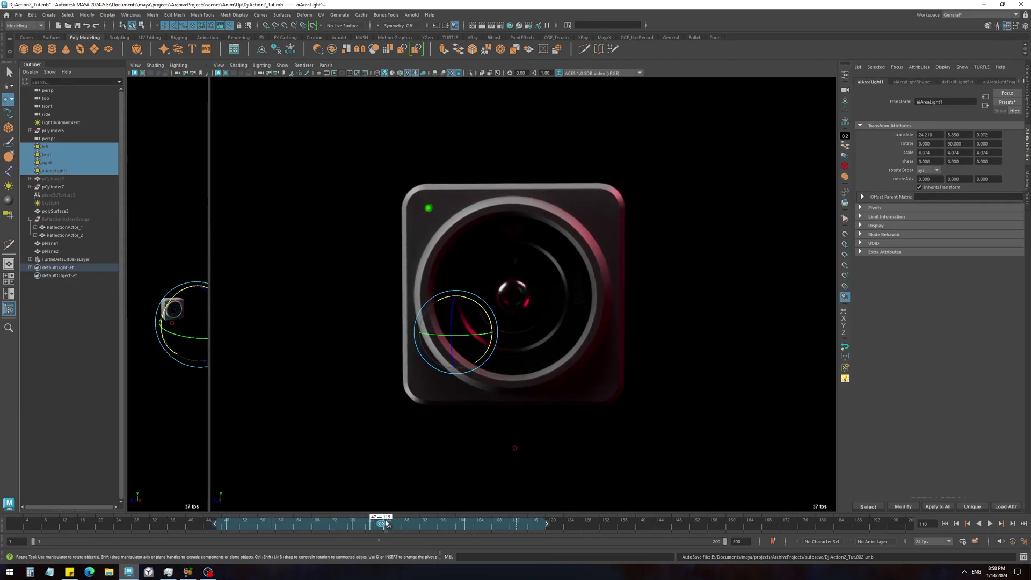
pyautogui.moveTo(545, 524); pyautogui.dragTo(656, 527)
# Play the animation from frame 1 to review the retimed area lights, and clear the selection.
pyautogui.moveTo(579, 529); pyautogui.dragTo(1, 477)
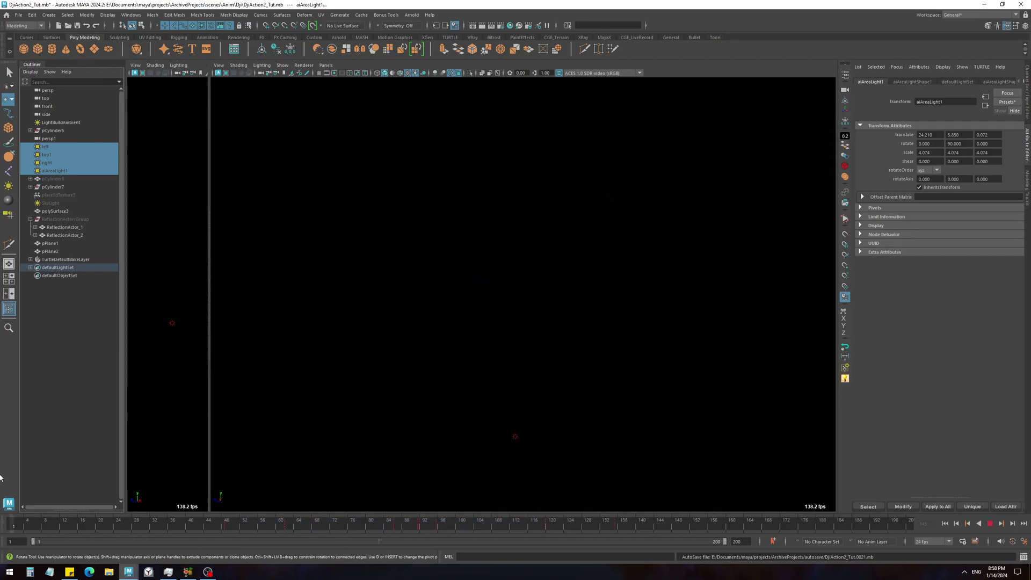
pyautogui.click(991, 525)
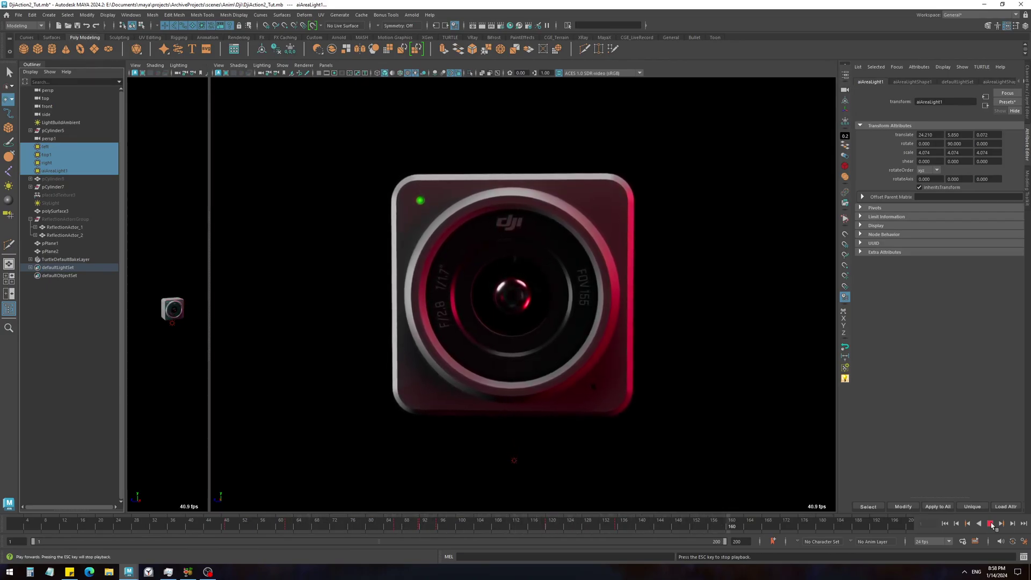
pyautogui.click(642, 172)
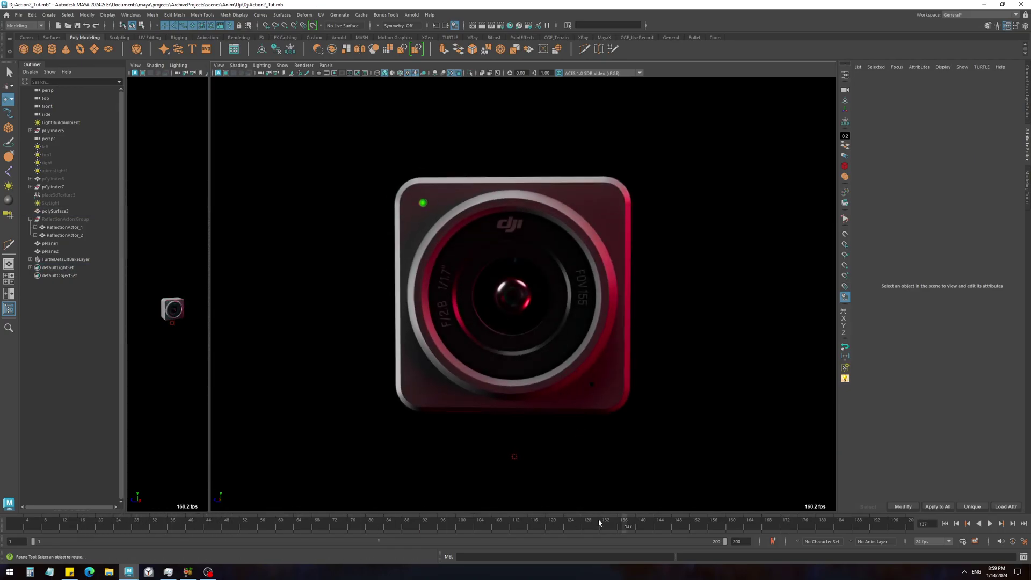
# Select the camera body on frame 147 and open its DjiBody material attributes.
pyautogui.click(636, 222)
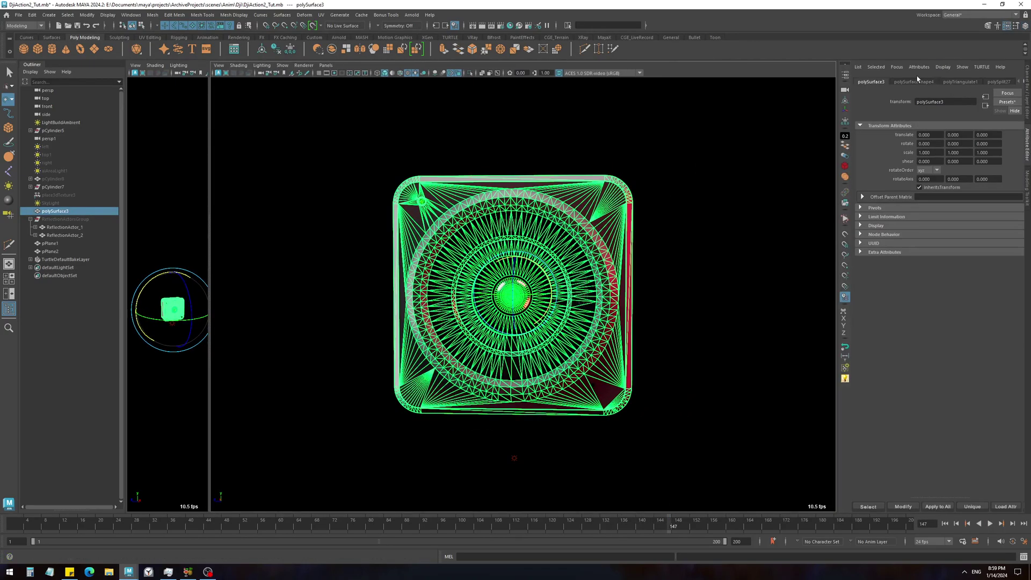
pyautogui.press('d')
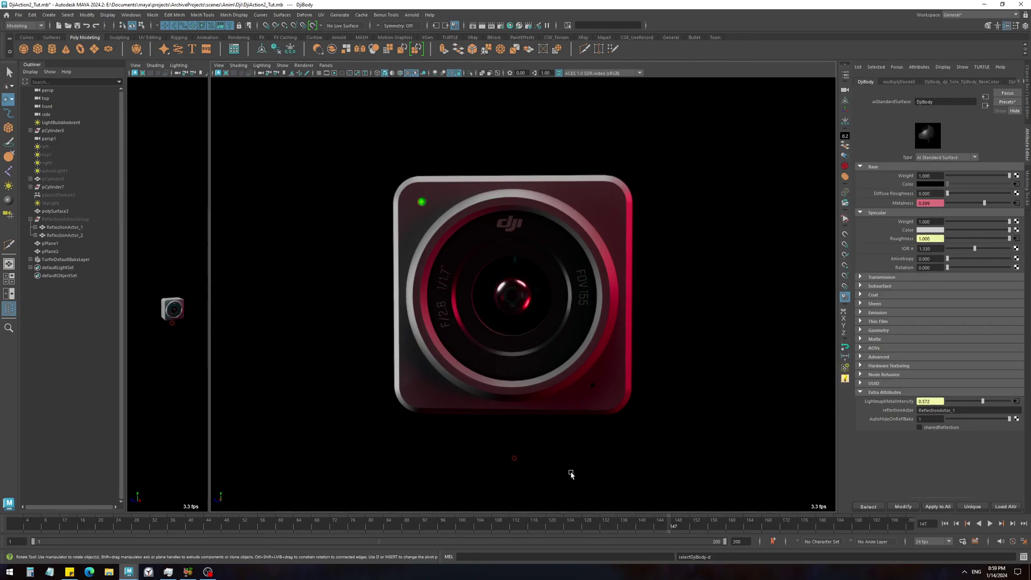
# Select the camera body on frame 1, scrub to frame 81, deselect it, and play the reveal to examine the body's shading.
pyautogui.click(553, 244)
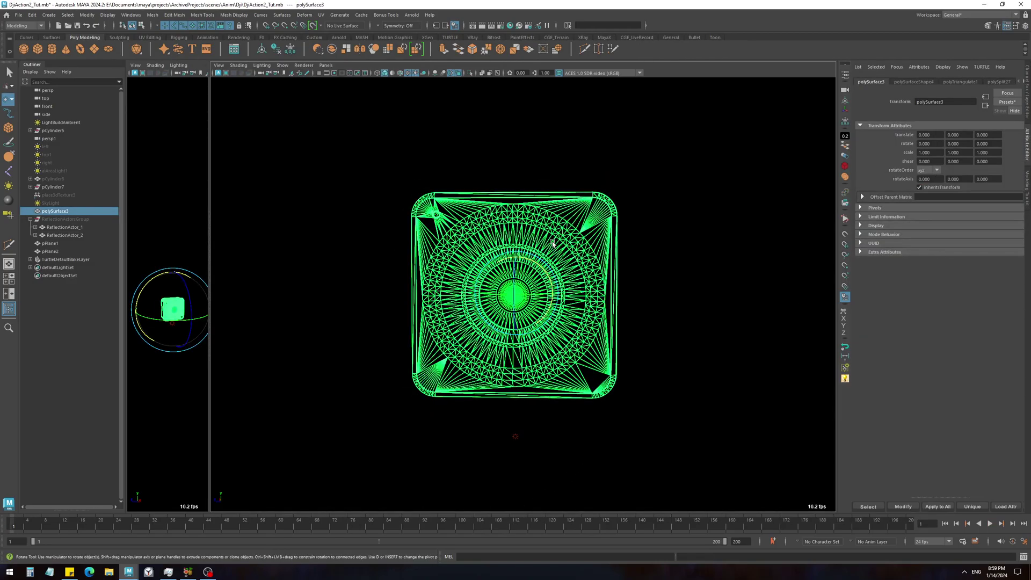
pyautogui.moveTo(126, 529); pyautogui.dragTo(372, 529)
pyautogui.click(390, 482)
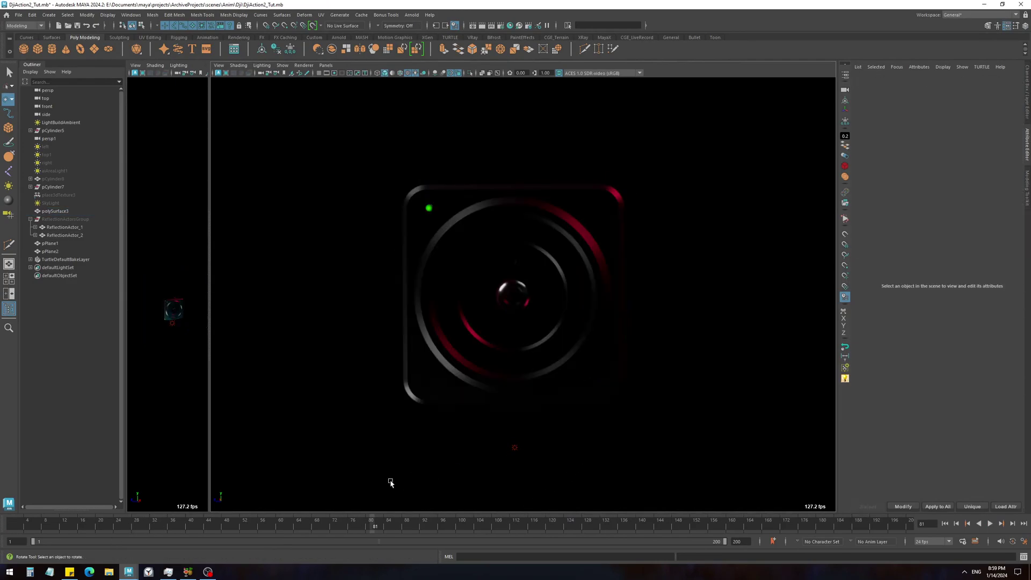
pyautogui.moveTo(240, 529)
pyautogui.mouseDown()
pyautogui.moveTo(683, 540)
pyautogui.moveTo(723, 532)
pyautogui.moveTo(75, 506)
pyautogui.moveTo(174, 518)
pyautogui.mouseUp()
pyautogui.hotkey('alt', 'v')
# Open the DjiBody material from the camera body's shape node on frame 169.
pyautogui.click(618, 271)
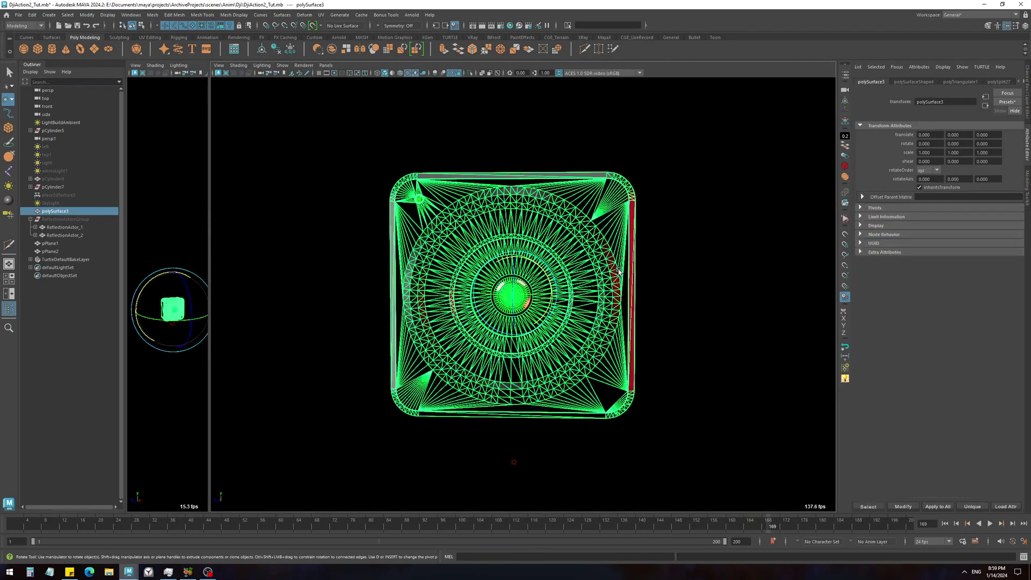
pyautogui.click(913, 82)
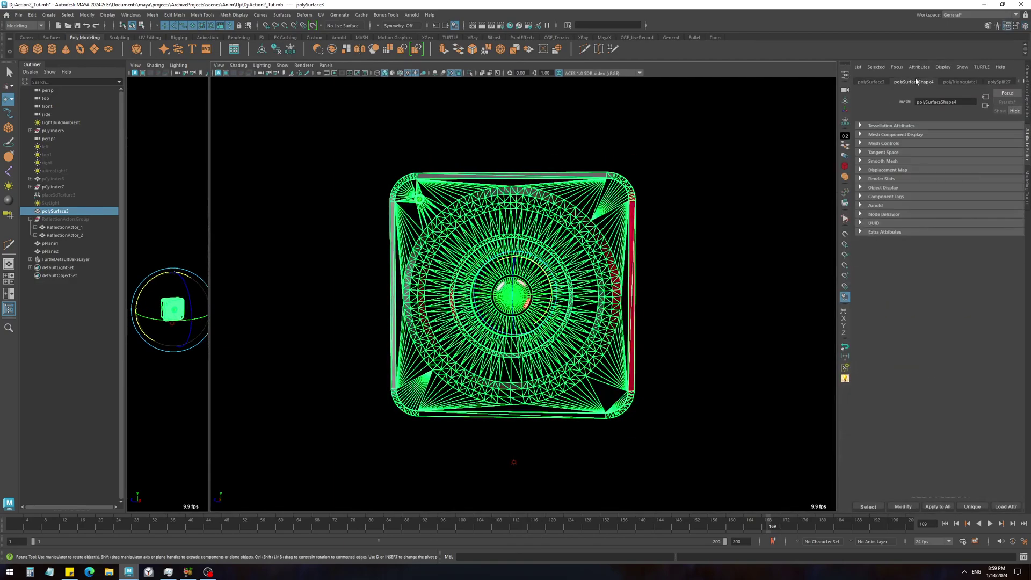
pyautogui.click(985, 106)
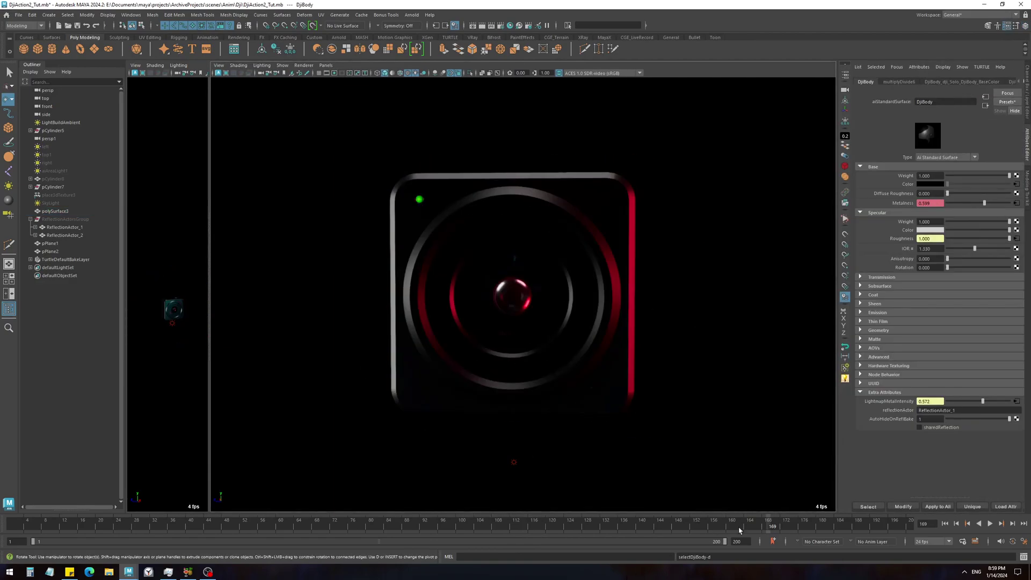
# Play the reveal, open the Build Lights window with the camera body selected on frame 133, and replay to examine the body's shading.
pyautogui.hotkey('alt', 'v')
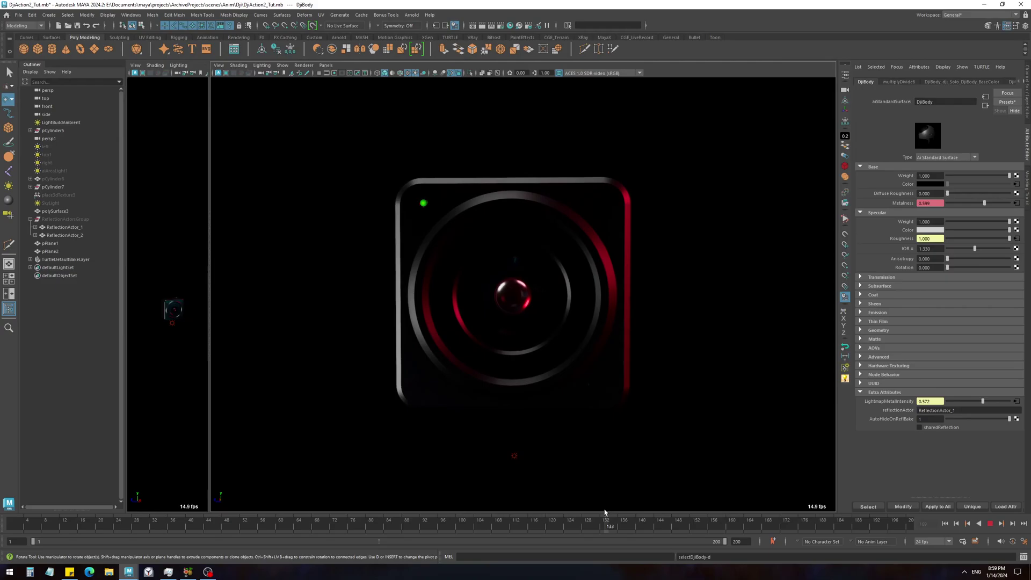
pyautogui.hotkey('alt', 'v')
pyautogui.click(630, 254)
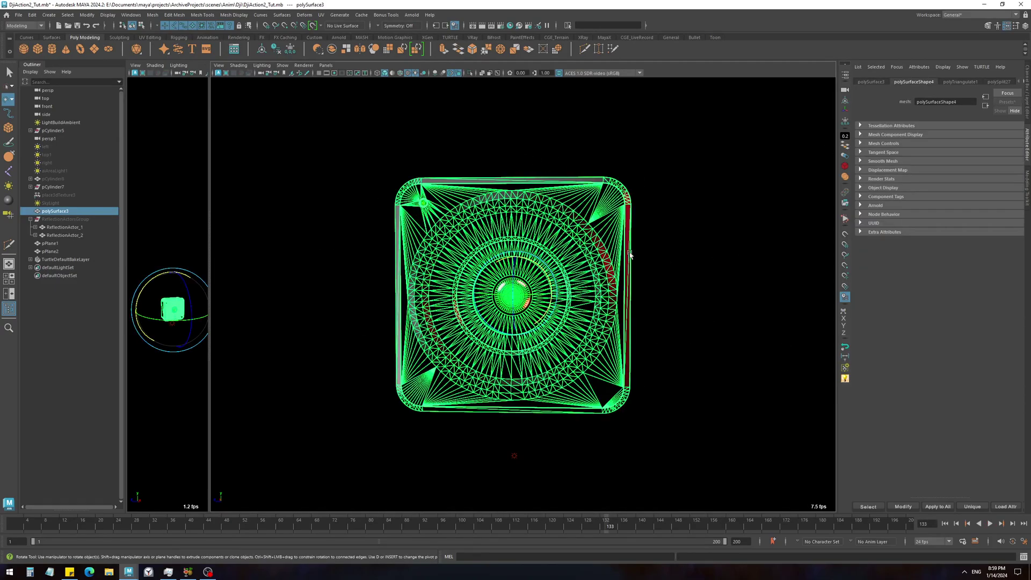
pyautogui.click(844, 379)
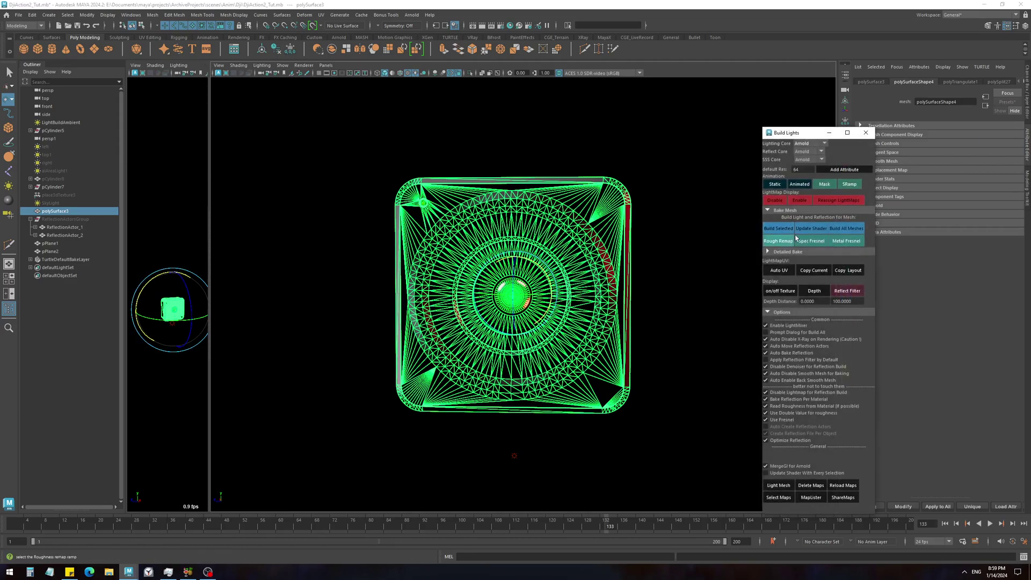
pyautogui.press('m')
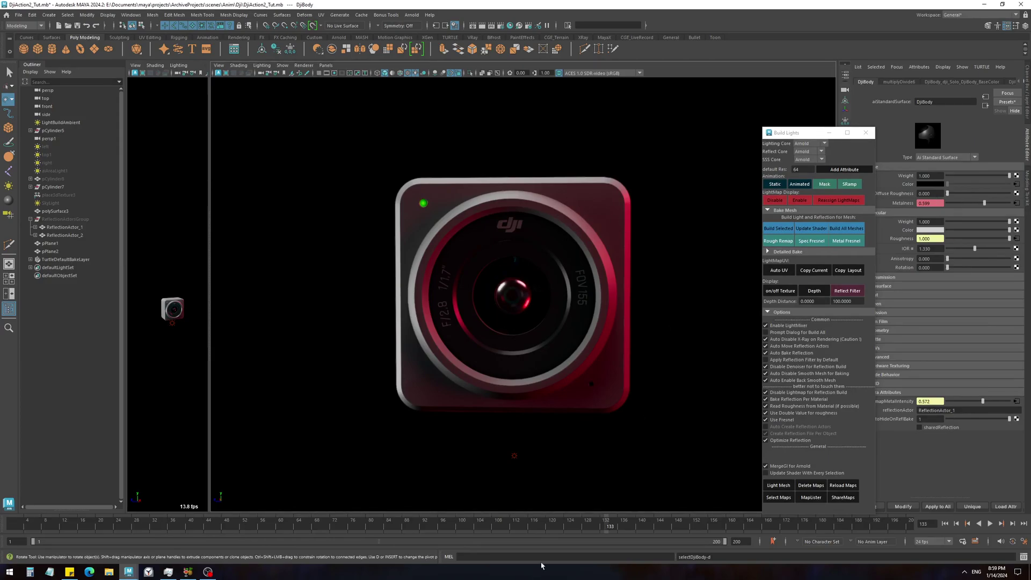
pyautogui.hotkey('alt', 'v')
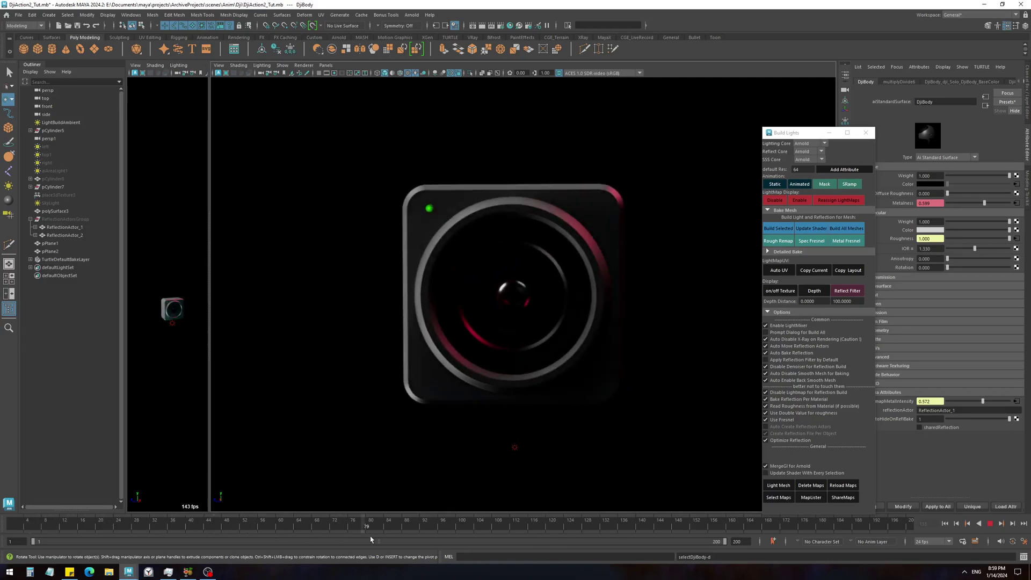
pyautogui.hotkey('alt', 'v')
# Select ReflectionActor_2, key it on frames 1 and 200 with a changed rotation on frame 1, and play the animation.
pyautogui.click(63, 235)
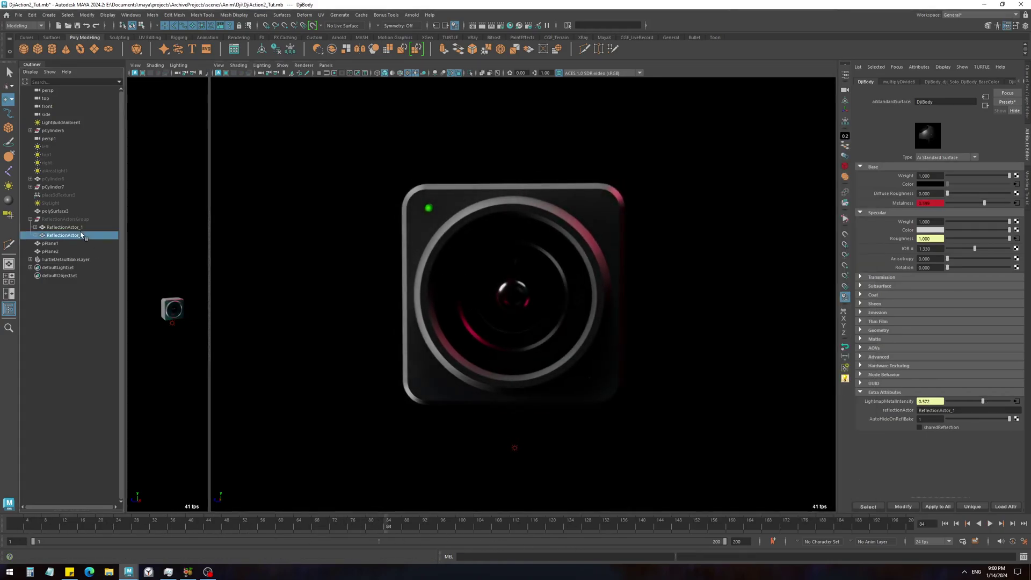
pyautogui.click(500, 284)
pyautogui.moveTo(110, 519); pyautogui.dragTo(23, 529)
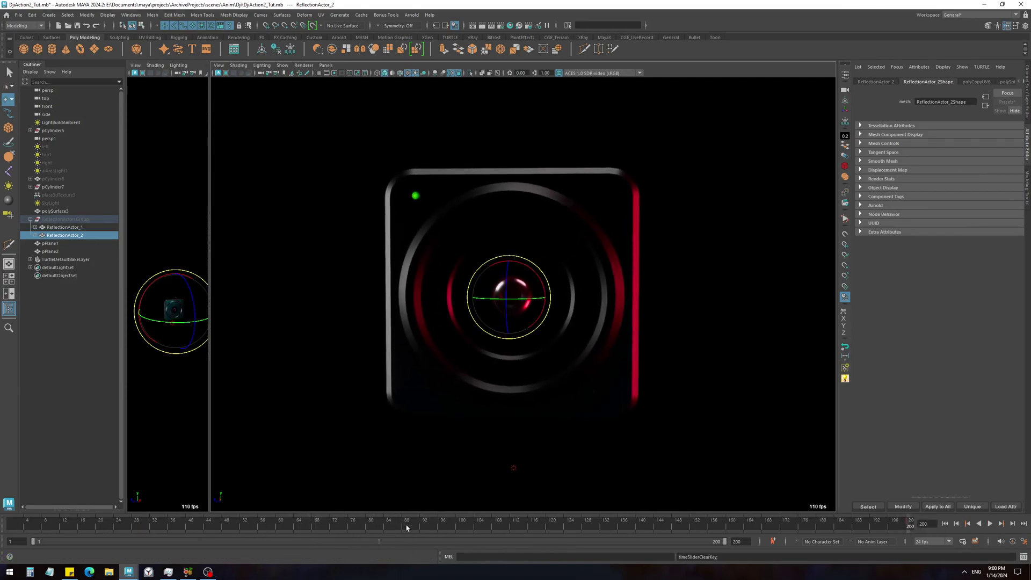
pyautogui.moveTo(407, 527); pyautogui.dragTo(12, 518)
pyautogui.moveTo(528, 270); pyautogui.dragTo(525, 341)
pyautogui.moveTo(19, 526); pyautogui.dragTo(551, 543)
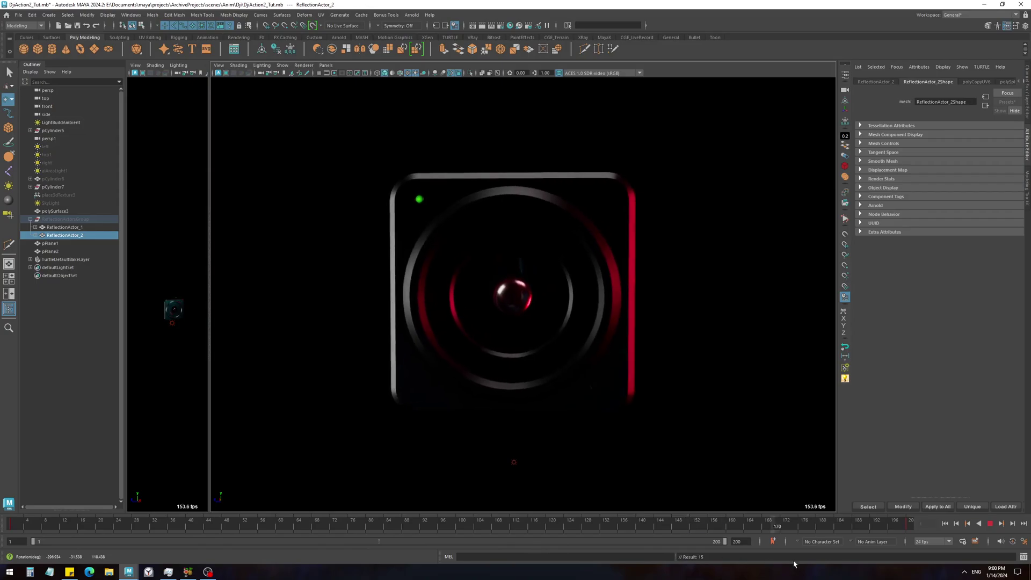
pyautogui.hotkey('alt', 'v')
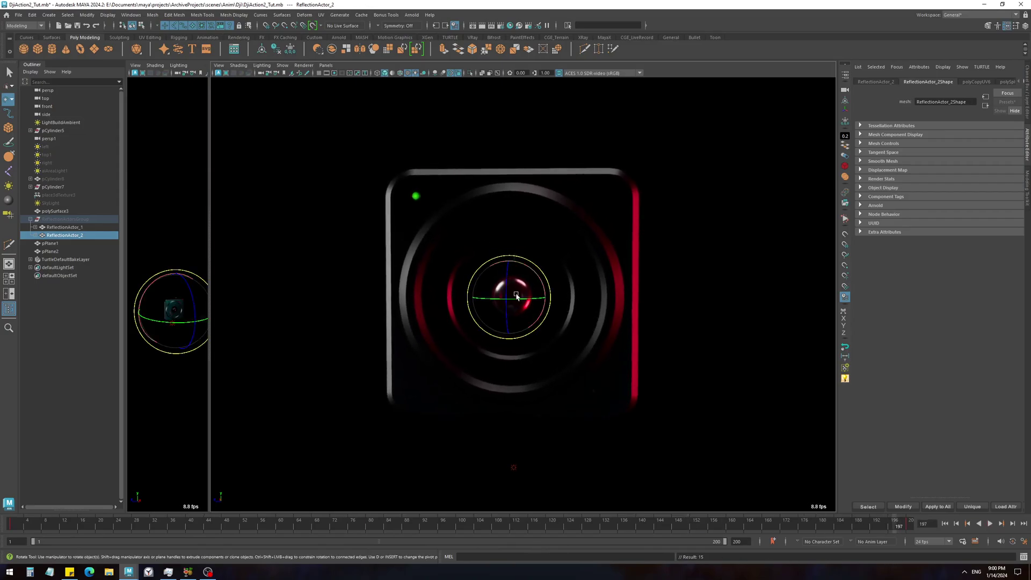
# Delete ReflectionActor_2's key on frame 1 and show its transform channels.
pyautogui.moveTo(892, 520); pyautogui.dragTo(6, 526)
pyautogui.rightClick(12, 522)
pyautogui.click(62, 380)
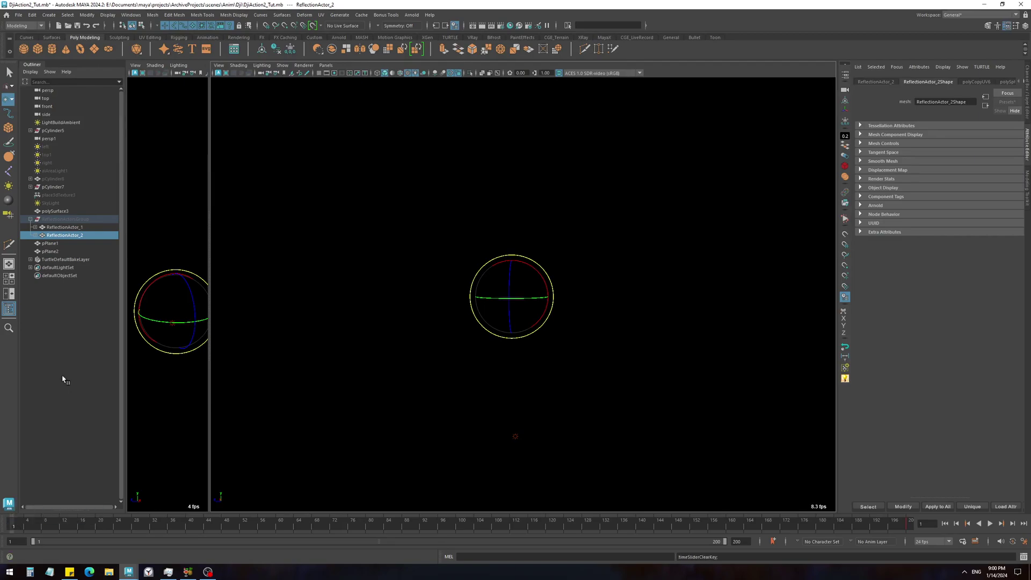
pyautogui.hotkey('ctrl', 'a')
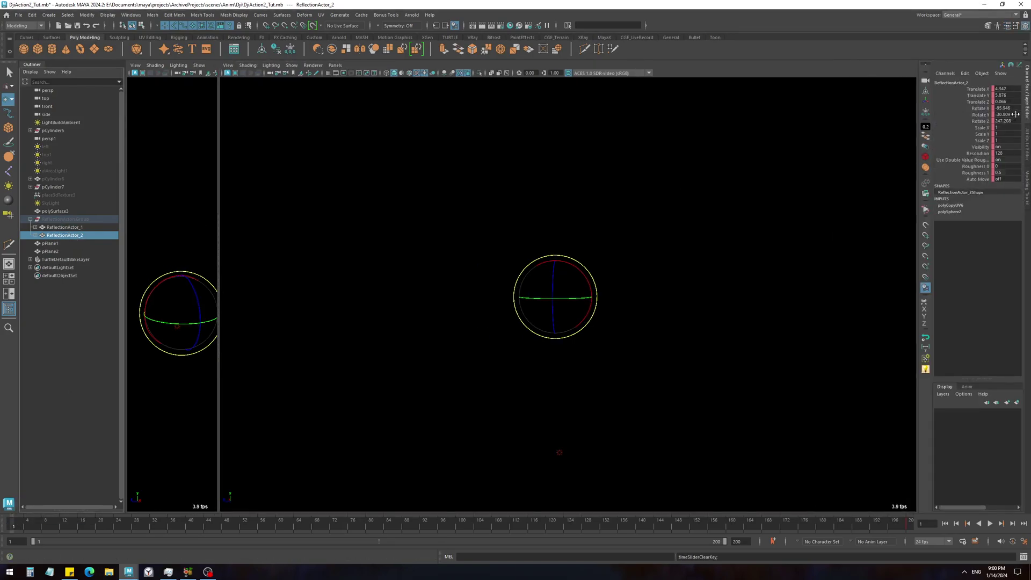
# On frame 200, switch the Rotate tool to Gimbal orientation, rotate ReflectionActor_2 to about 265.486 in Rotate Z, and key it.
pyautogui.moveTo(269, 528); pyautogui.dragTo(910, 522)
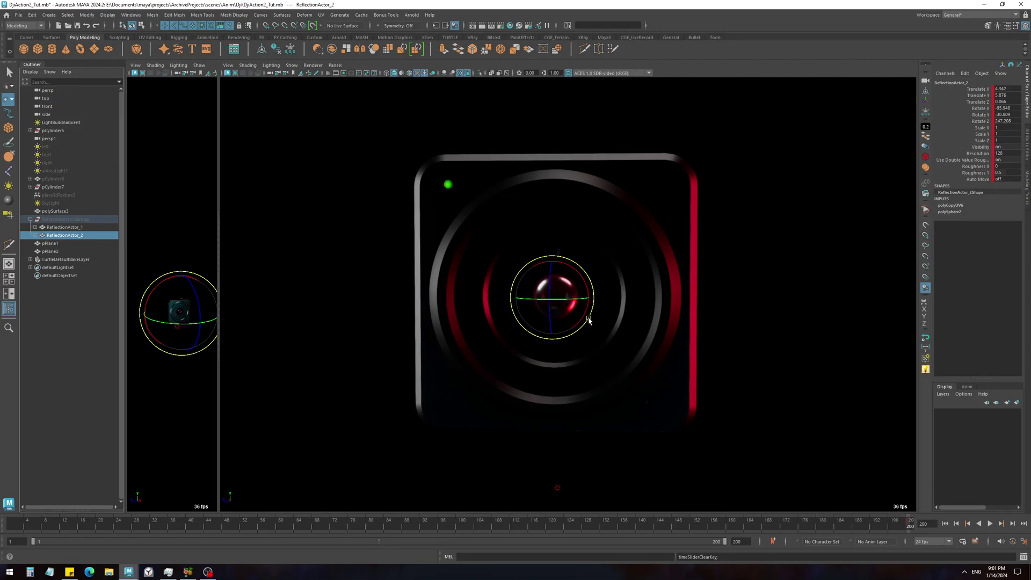
pyautogui.press('e')
pyautogui.click(585, 246)
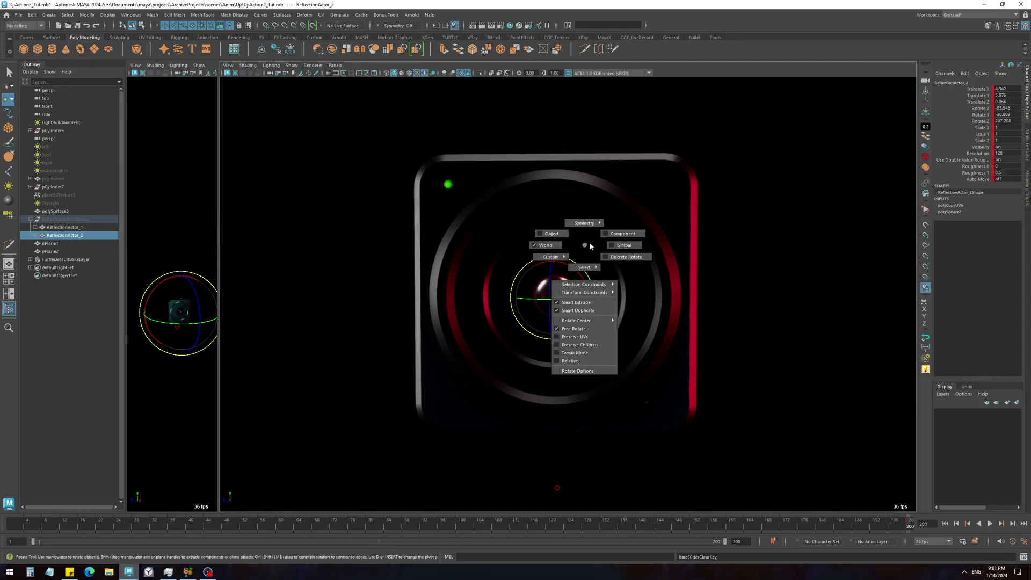
pyautogui.moveTo(590, 246); pyautogui.dragTo(611, 244)
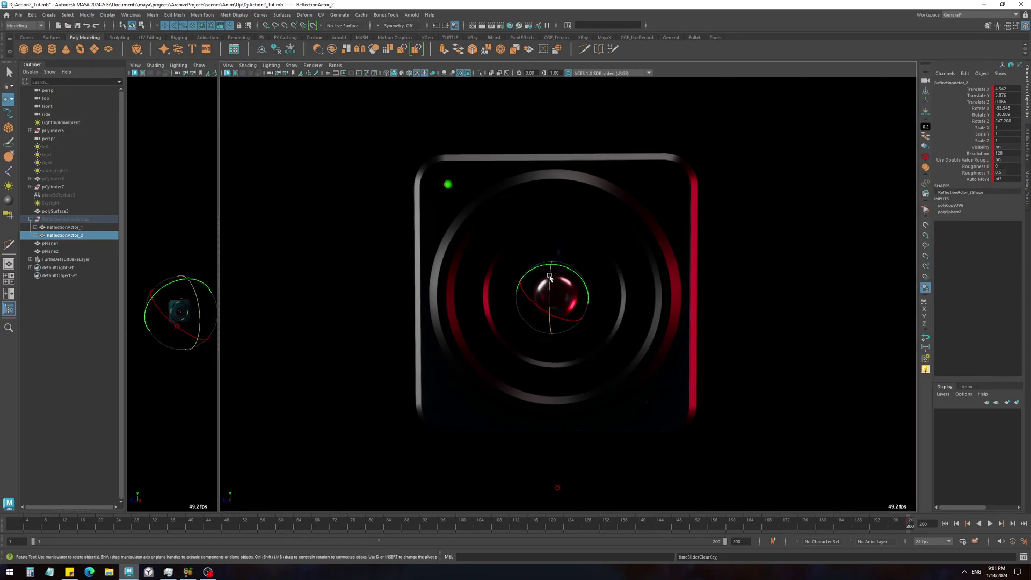
pyautogui.moveTo(549, 277); pyautogui.dragTo(556, 270)
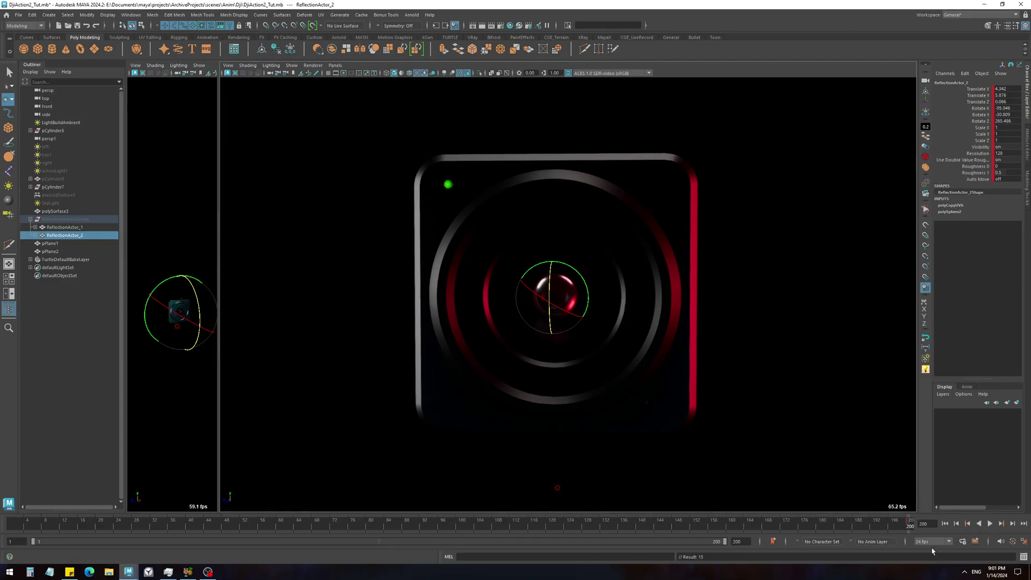
pyautogui.moveTo(578, 290); pyautogui.dragTo(615, 290)
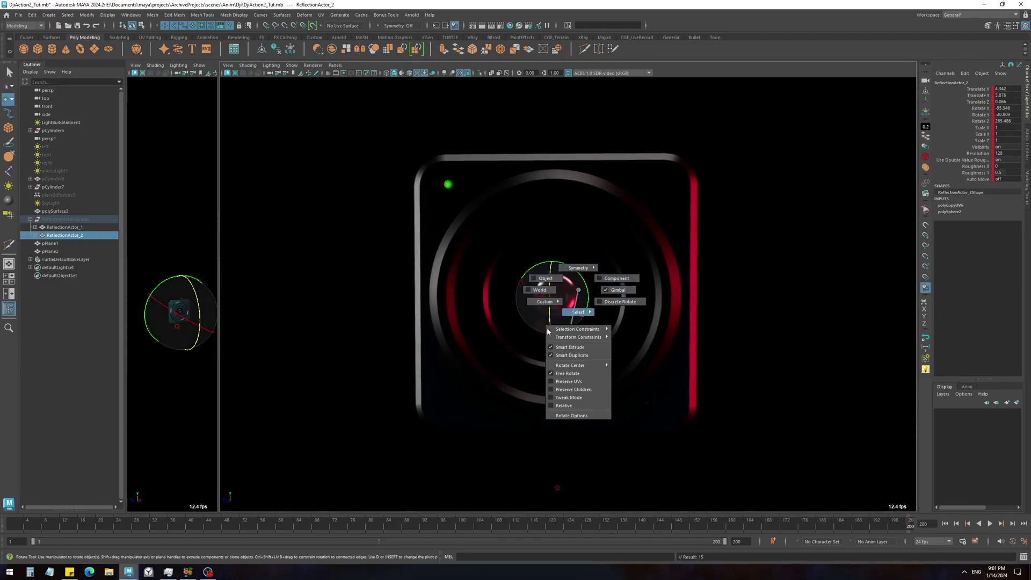
# Rotate ReflectionActor_2 to about 163.43 in Rotate Y on frame 1, key it, and play the animation.
pyautogui.hotkey('alt', 'v')
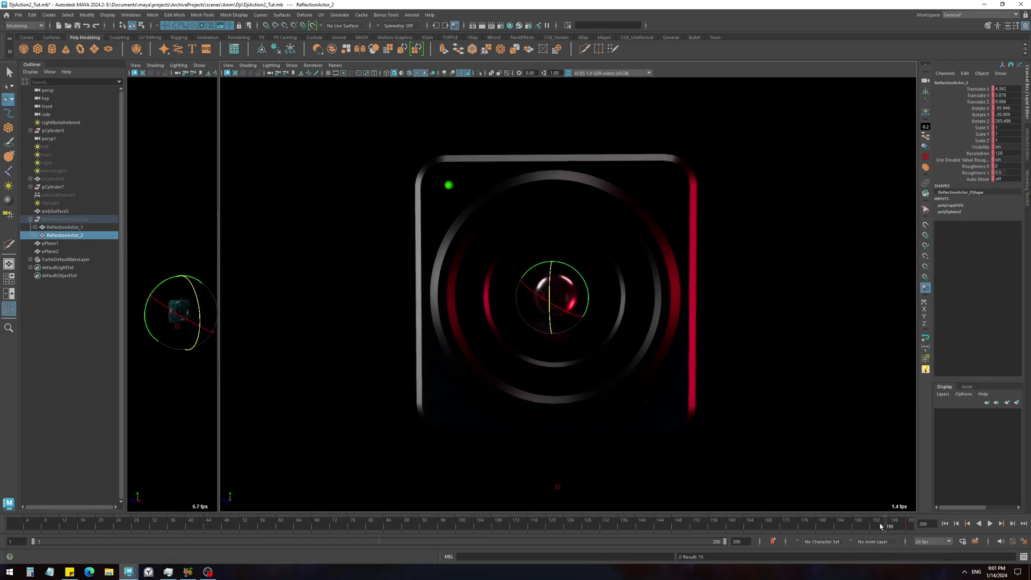
pyautogui.hotkey('alt', 'v')
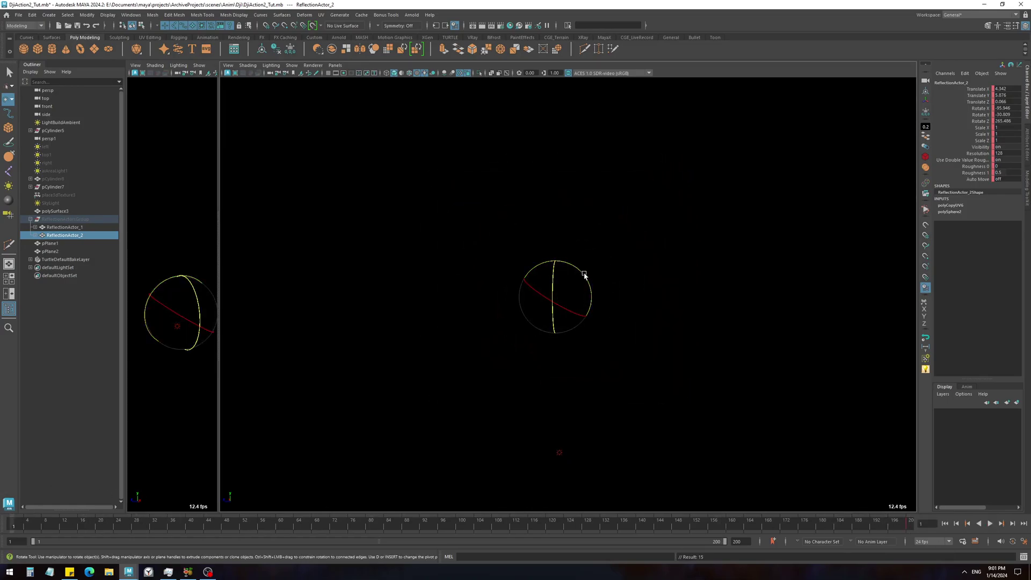
pyautogui.moveTo(587, 276); pyautogui.dragTo(537, 331)
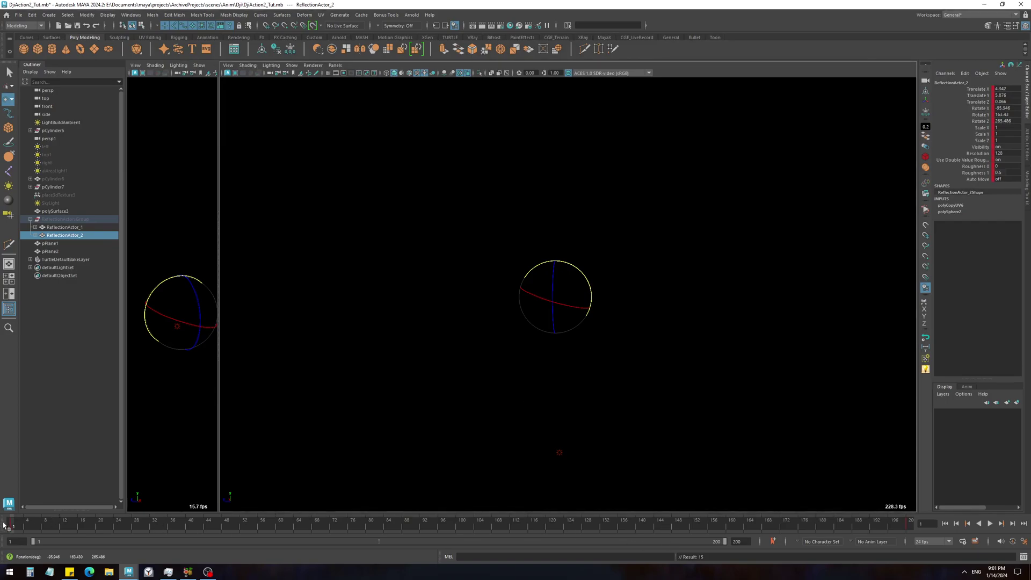
pyautogui.hotkey('alt', 'v')
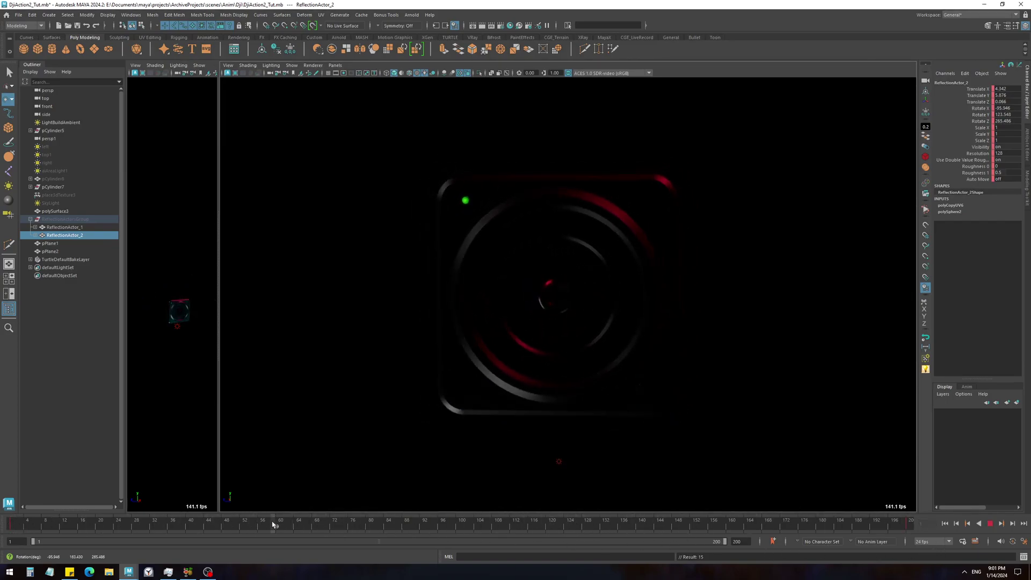
# Compare ReflectionActor_2's rotation and the lens reflection between frames 1 and 200.
pyautogui.moveTo(272, 524); pyautogui.dragTo(1020, 534)
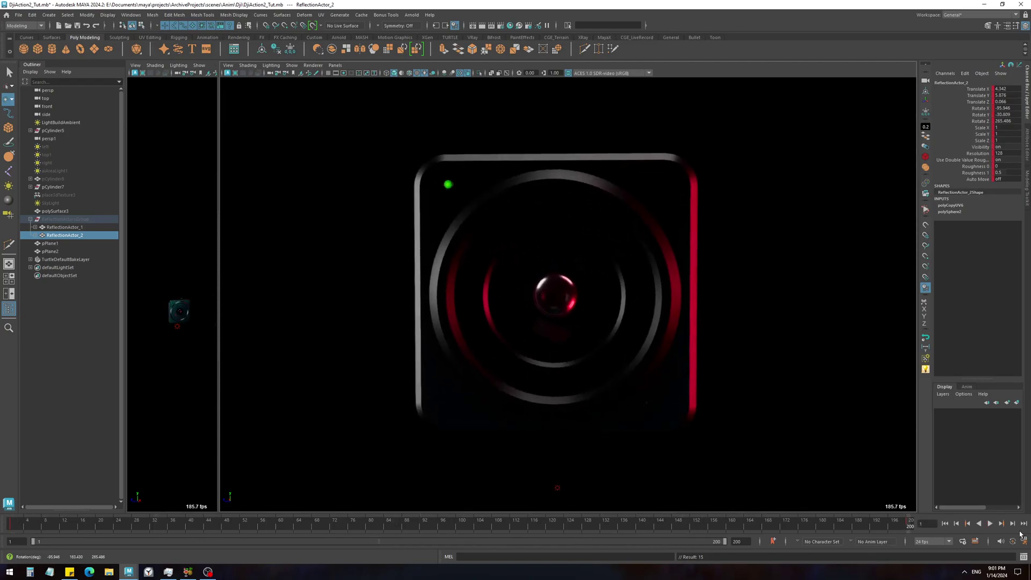
pyautogui.press('e')
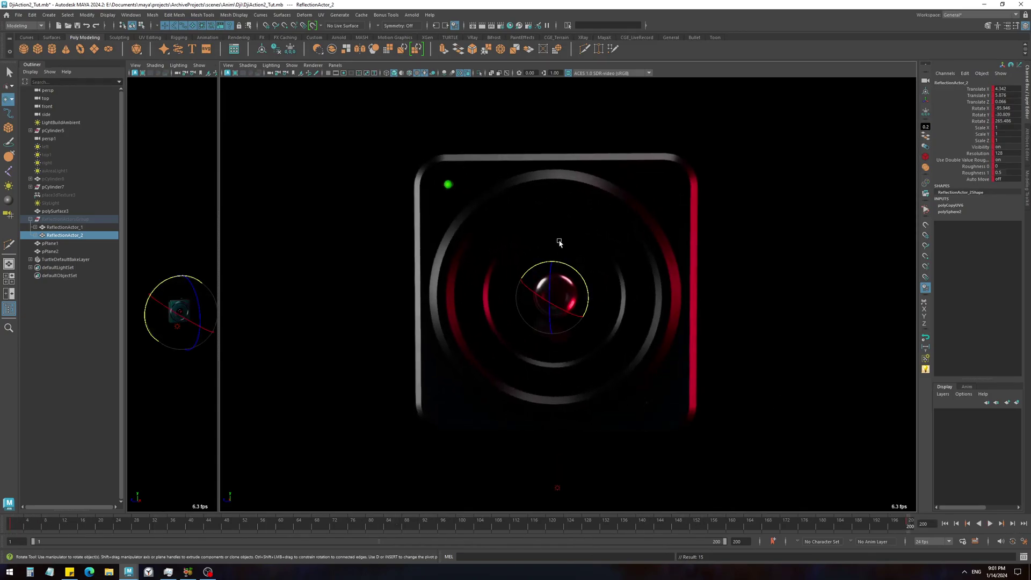
pyautogui.moveTo(671, 525); pyautogui.dragTo(4, 521)
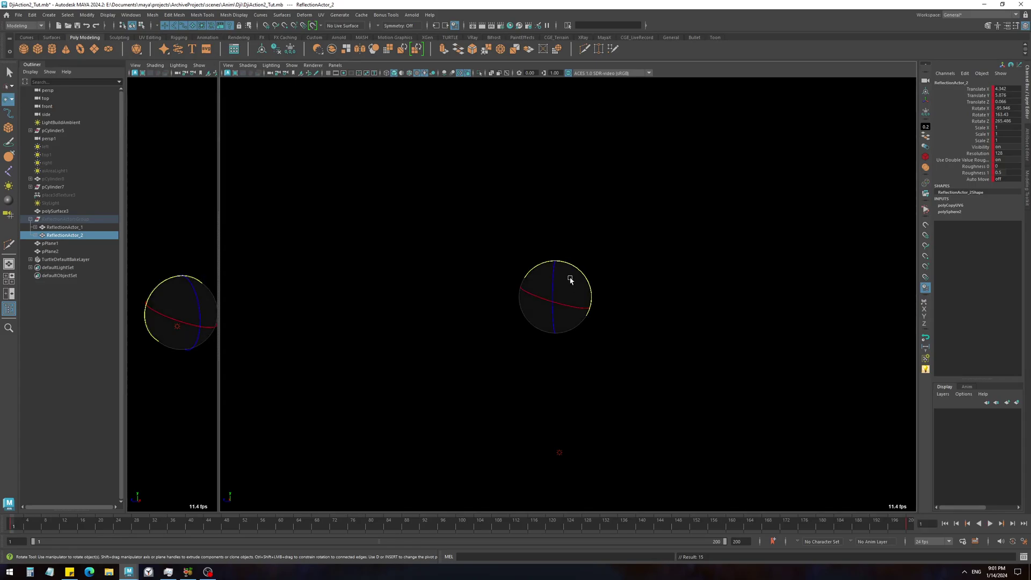
pyautogui.moveTo(376, 524); pyautogui.dragTo(17, 522)
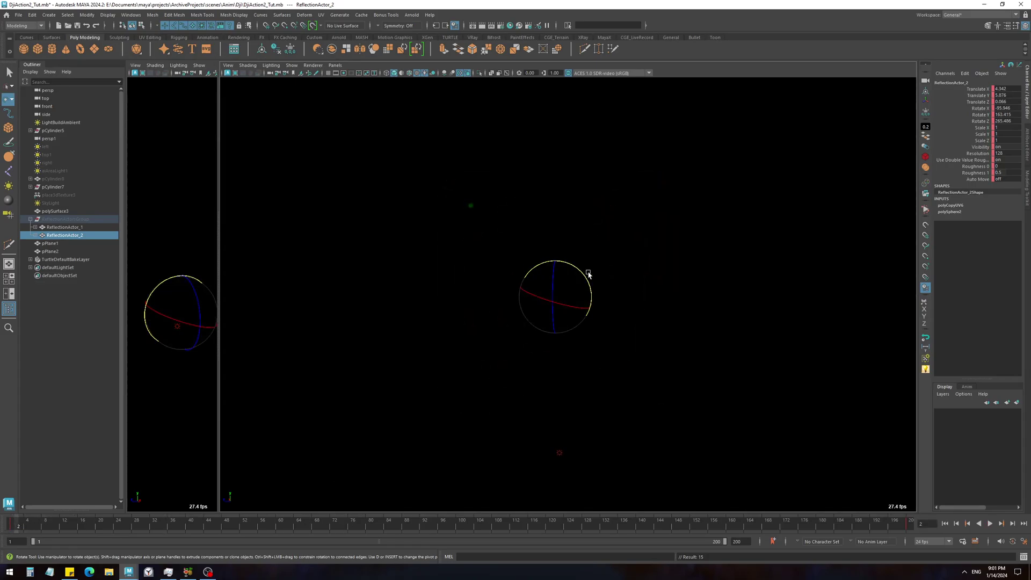
pyautogui.press('.')
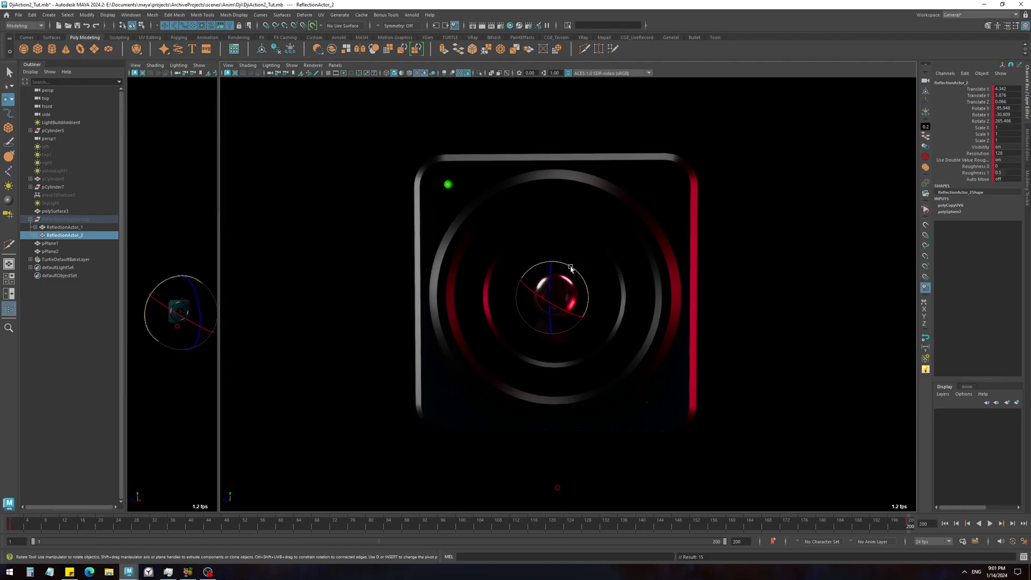
# Rotate ReflectionActor_2 to about 90.60 in Rotate Y on frame 200, key it, and play the animation.
pyautogui.moveTo(571, 269); pyautogui.dragTo(563, 264)
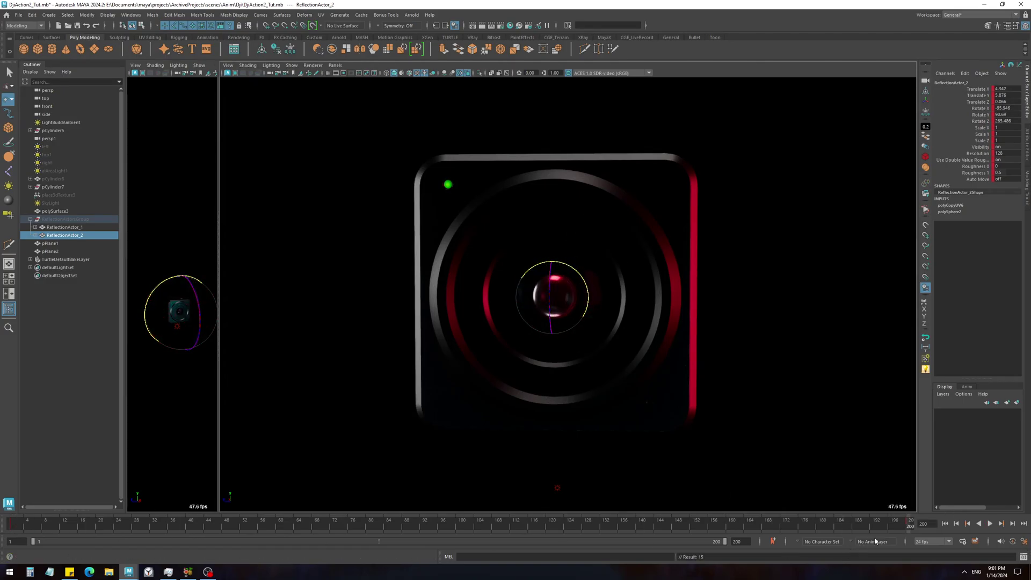
pyautogui.hotkey('alt', '.')
pyautogui.click(990, 523)
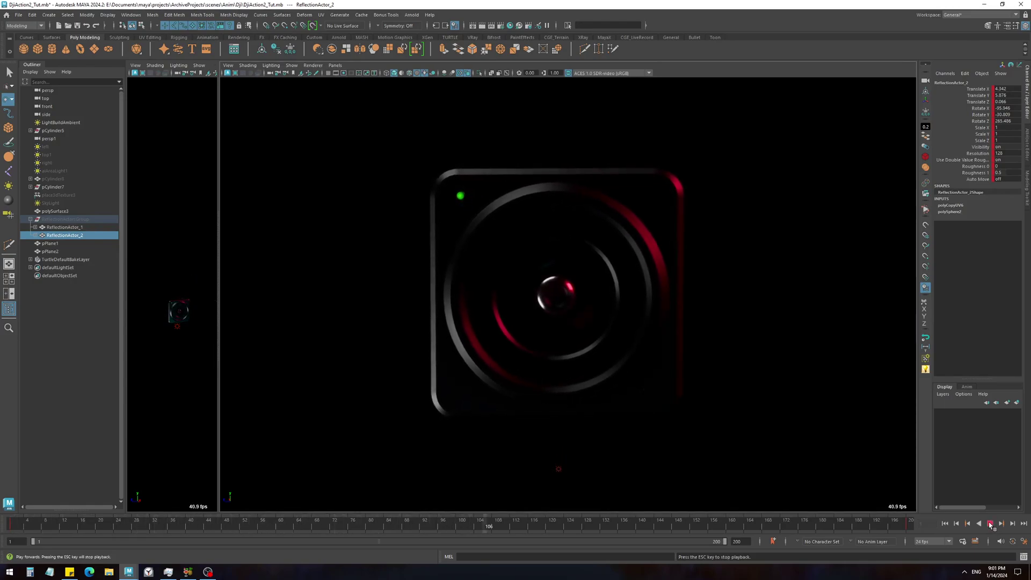
pyautogui.click(990, 523)
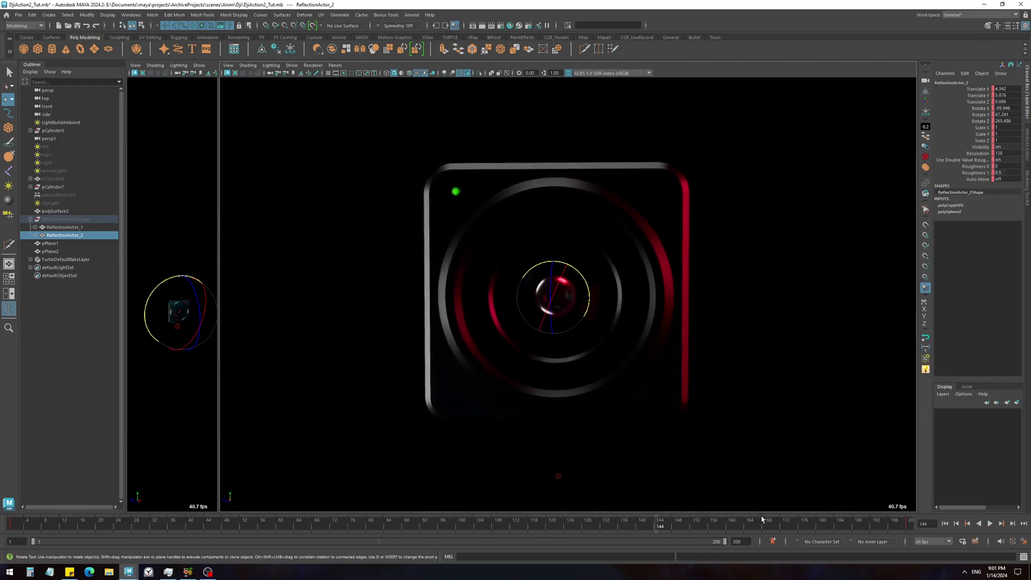
# Rotate ReflectionActor_2 to about 41.382 in Rotate Y on frame 200 and play the animation from frame 1.
pyautogui.moveTo(567, 259); pyautogui.dragTo(593, 288)
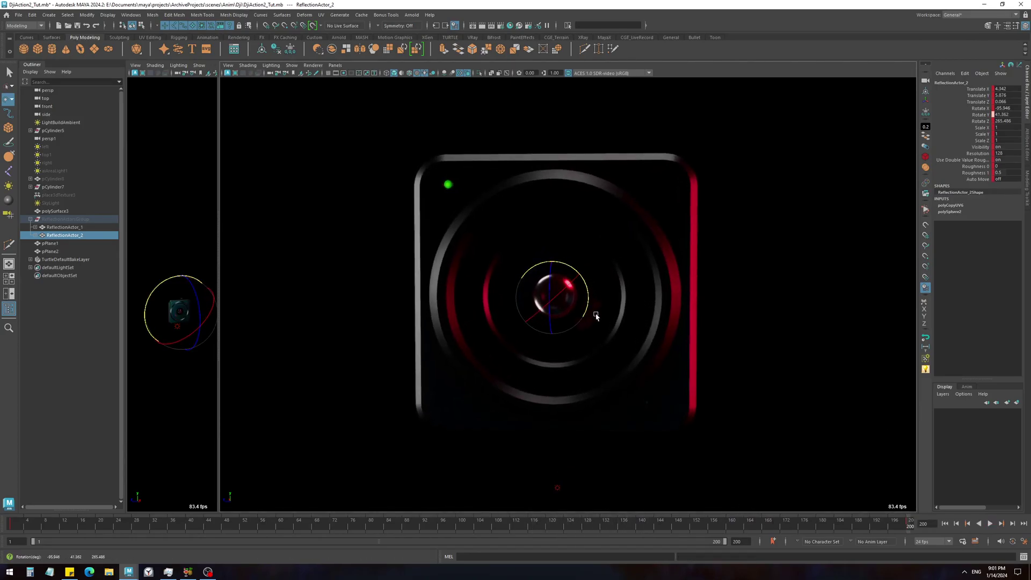
pyautogui.moveTo(906, 527); pyautogui.dragTo(11, 524)
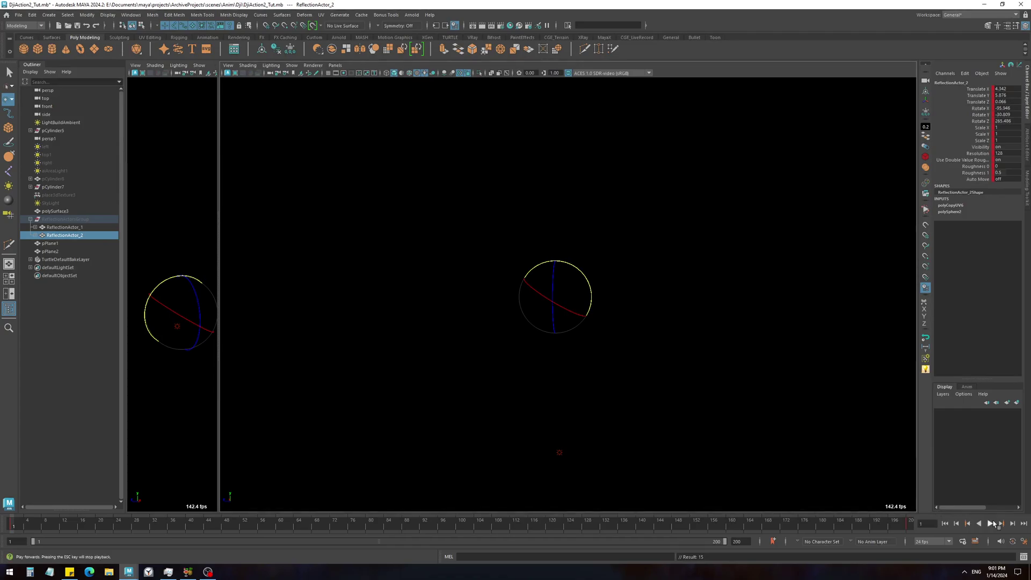
pyautogui.click(990, 523)
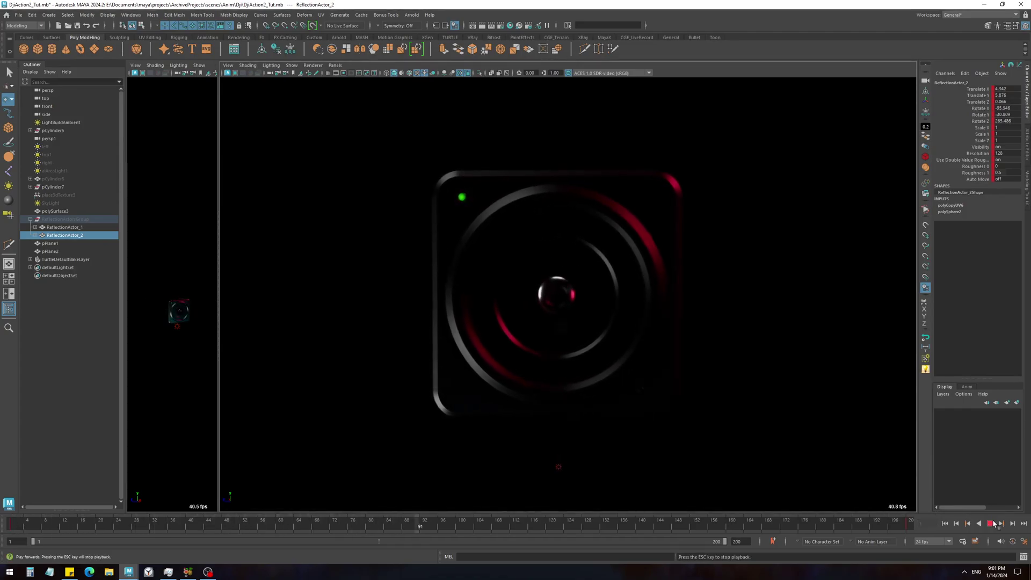
pyautogui.press('Escape')
# Select the camera body on frame 123, clear the selection, and play the reveal to review the body shading and lens reflections.
pyautogui.click(681, 311)
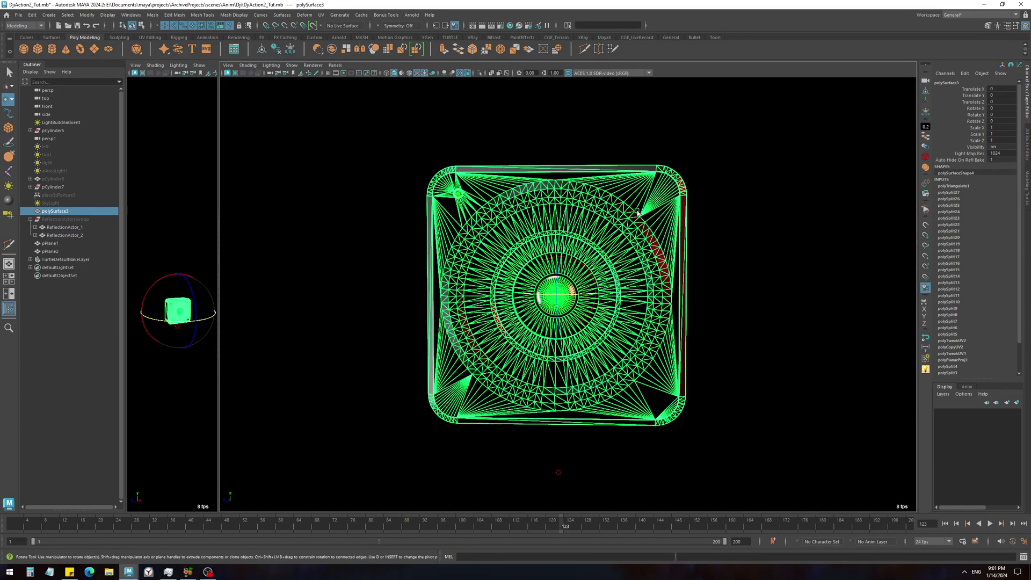
pyautogui.click(783, 440)
pyautogui.hotkey('alt', 'shift', 'v')
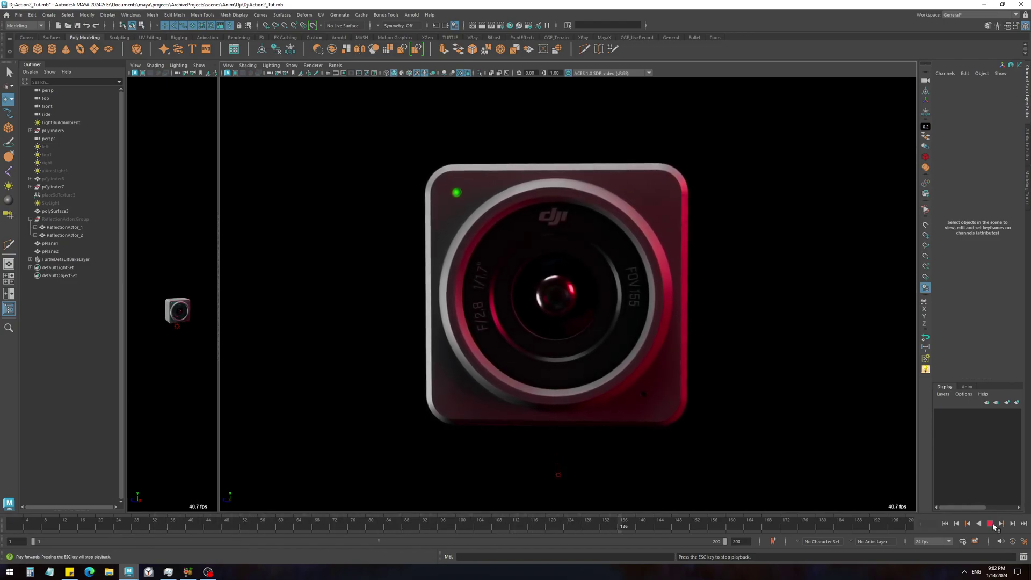
pyautogui.click(991, 523)
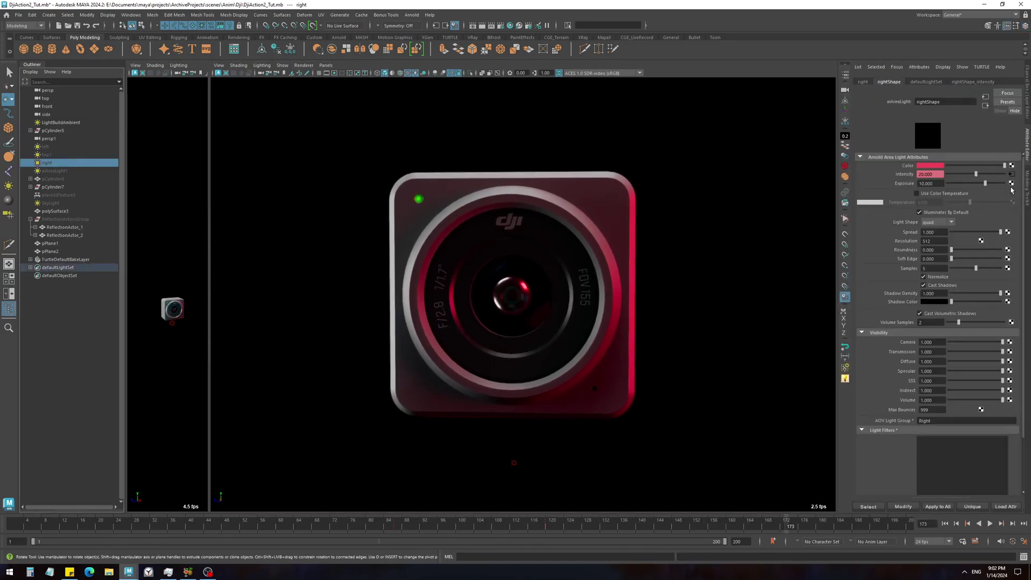
# Open the camera body's DjiBody material, play the reveal through frame 200, and close the Build Lights window.
pyautogui.click(480, 305)
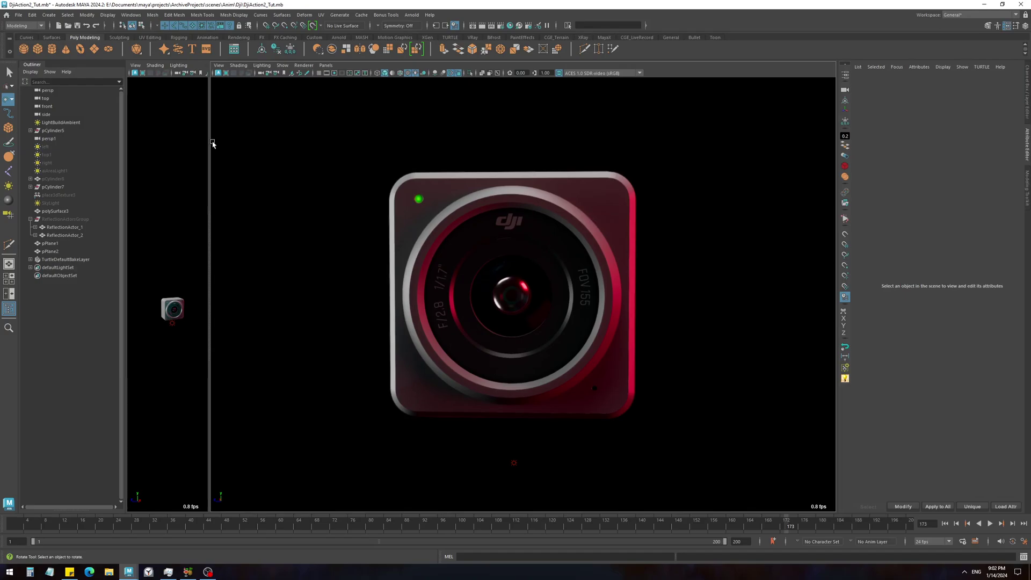
pyautogui.click(634, 303)
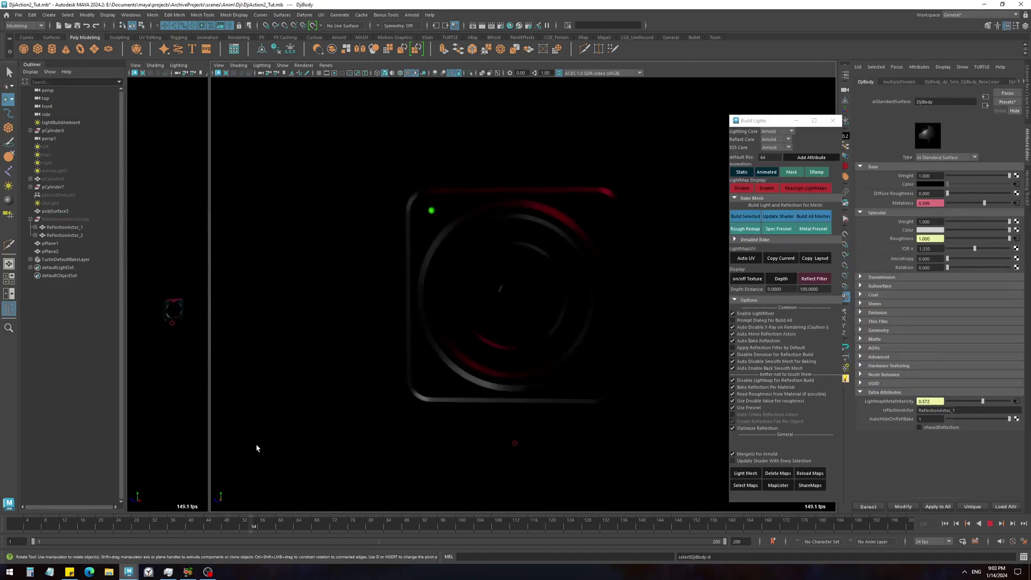
pyautogui.moveTo(255, 445); pyautogui.dragTo(643, 477)
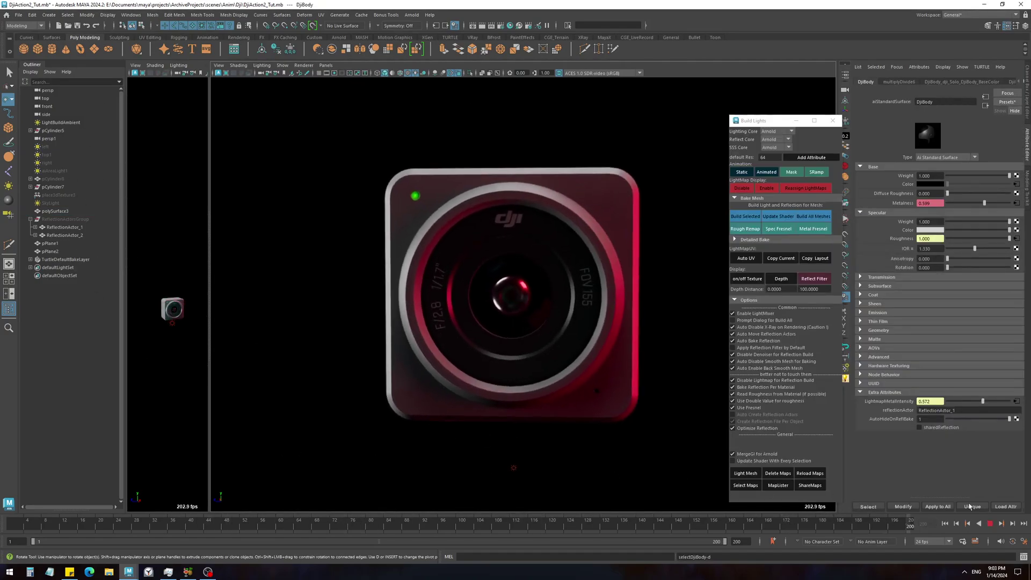
pyautogui.click(832, 121)
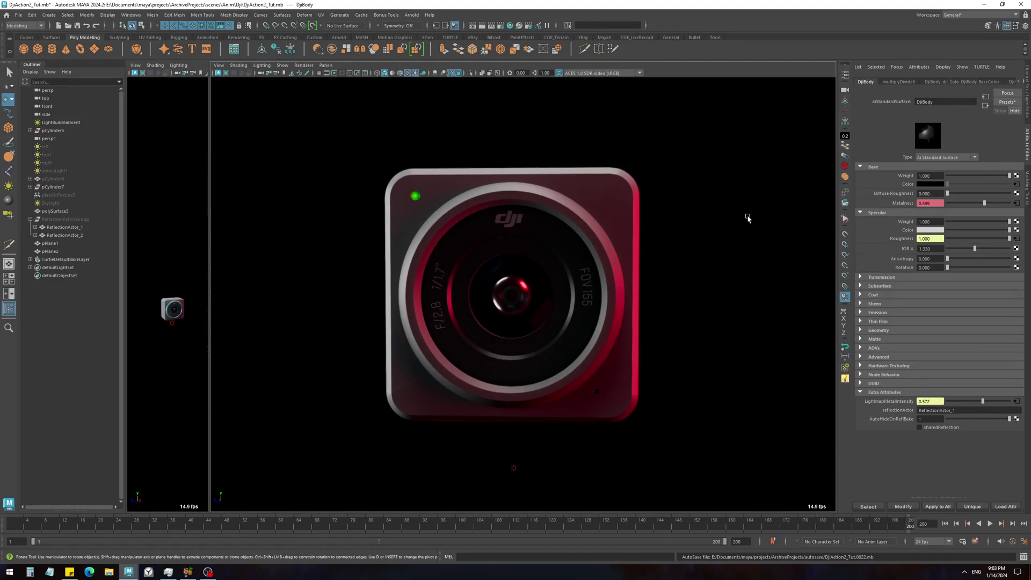